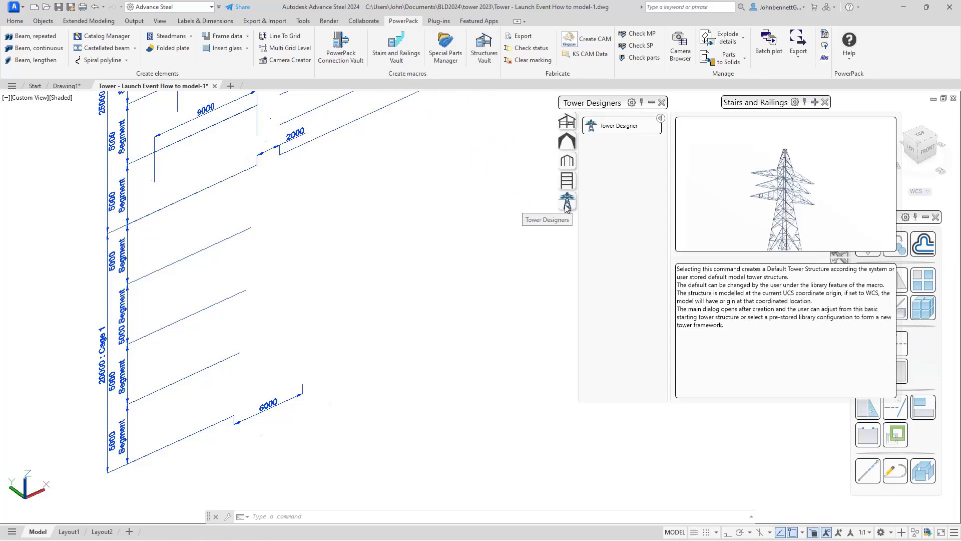
Create a default transmission tower with the Tower Designer and set the Cage 1 height to 20000 mm
click(621, 129)
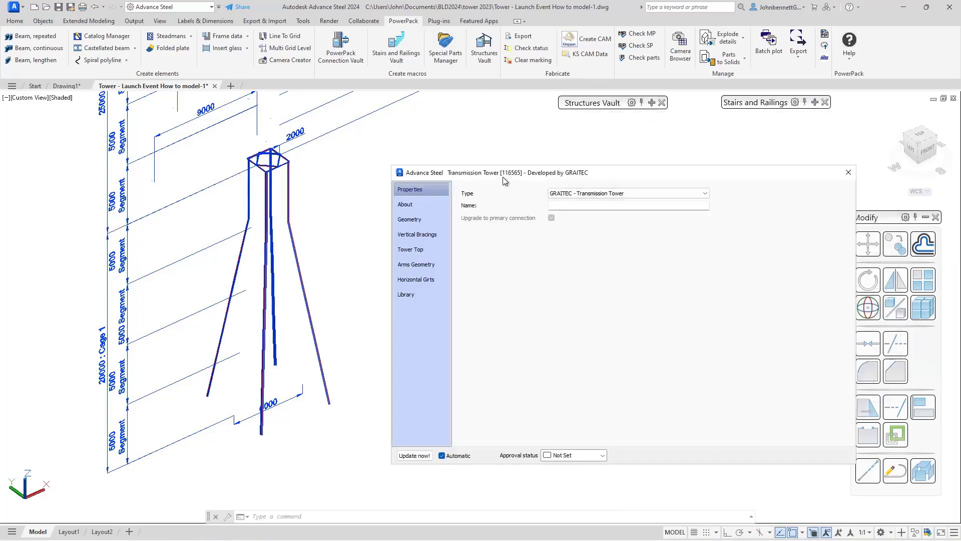
drag(504, 180, 479, 156)
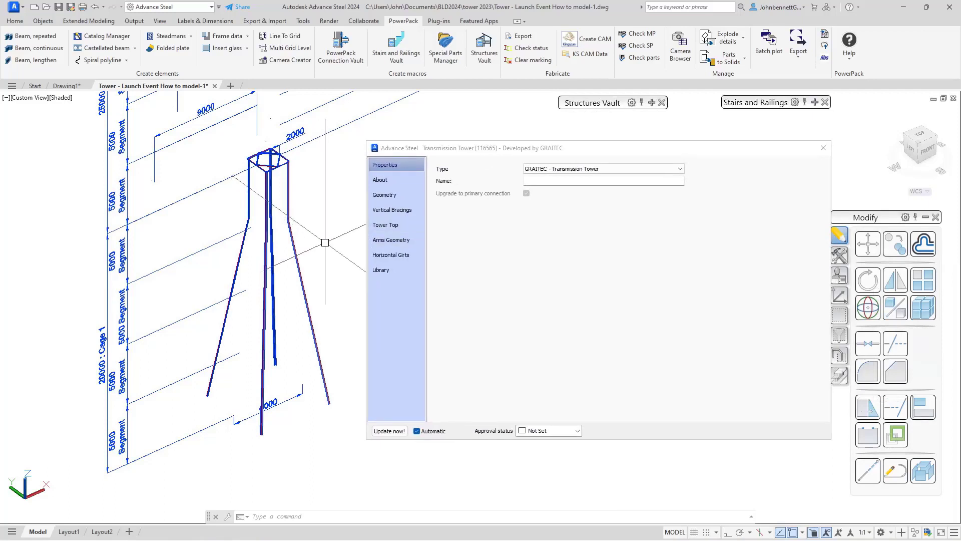
click(383, 197)
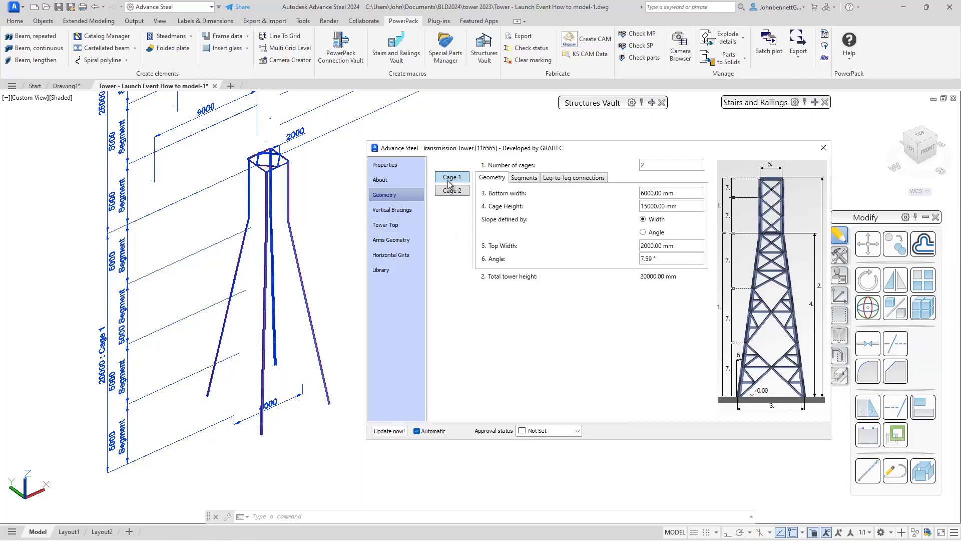
click(649, 165)
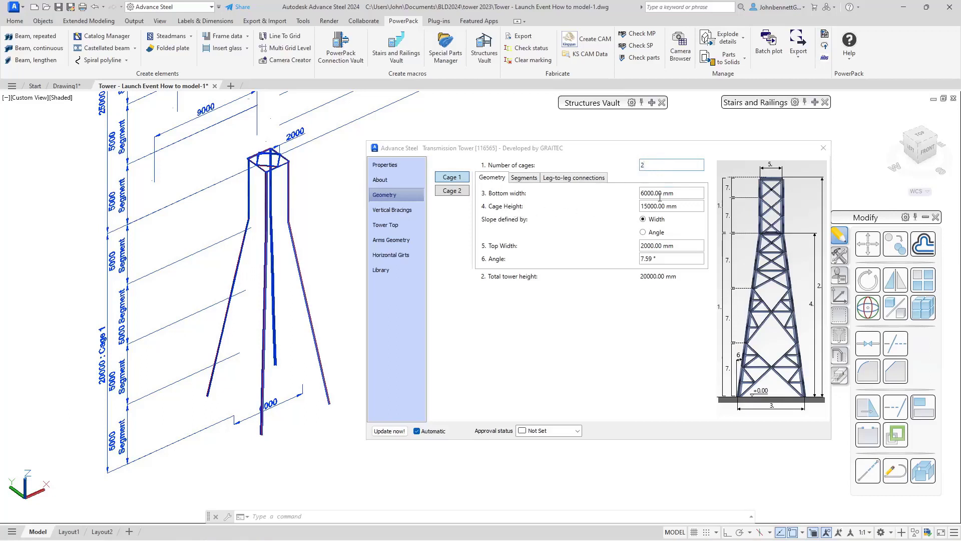
click(660, 206)
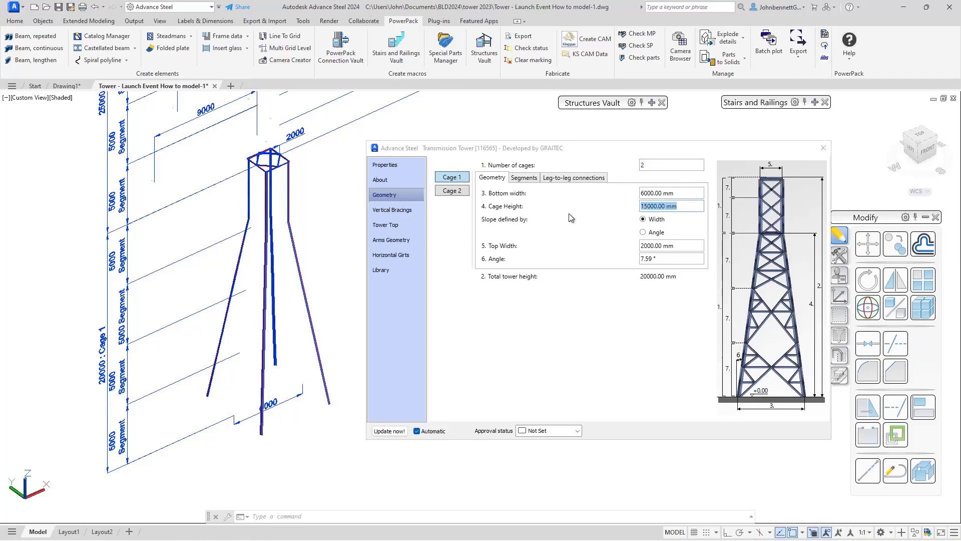
text(20000)
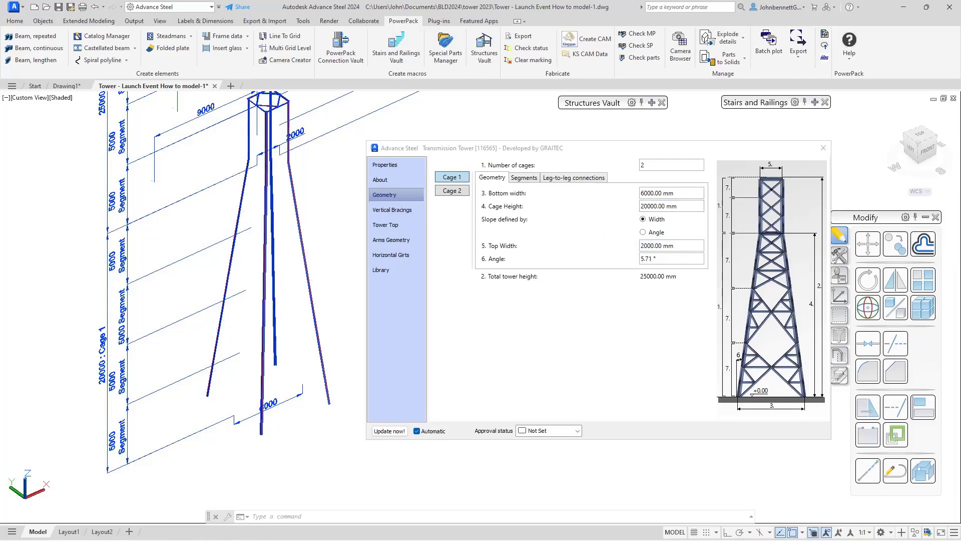
Select the individual leg members of the lower cage to examine how the leg is divided
click(215, 340)
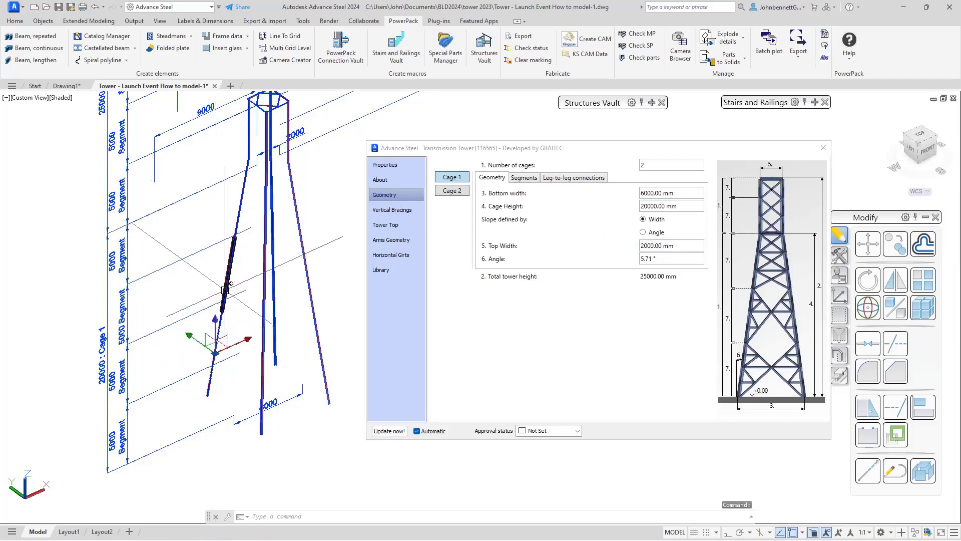
click(231, 258)
click(241, 217)
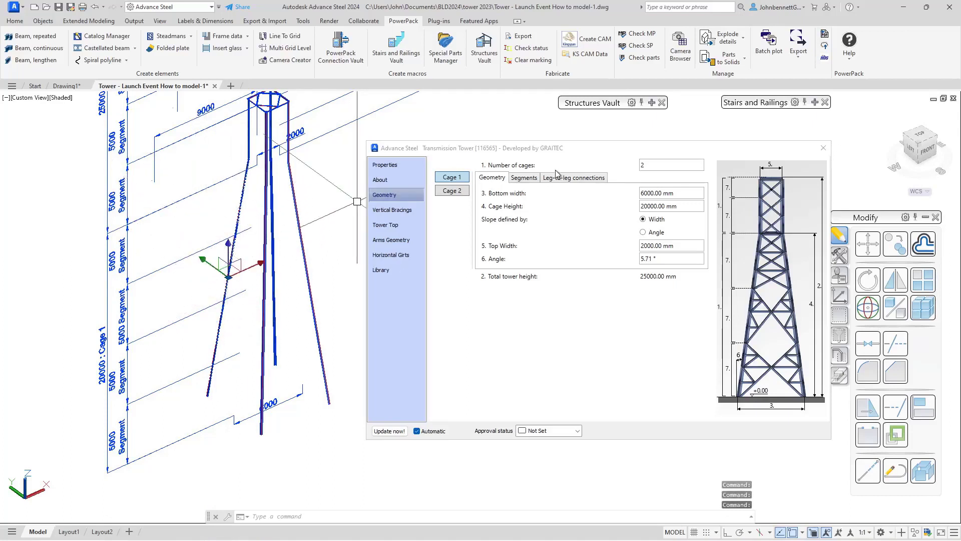
Set the number of segments in Cage 1 to 4 and check the individual segment heights
click(523, 178)
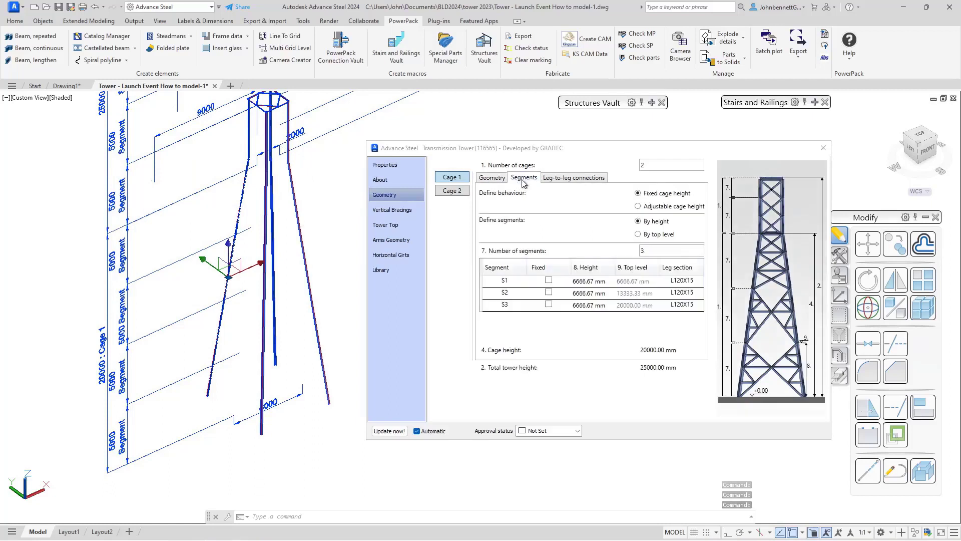
double_click(653, 250)
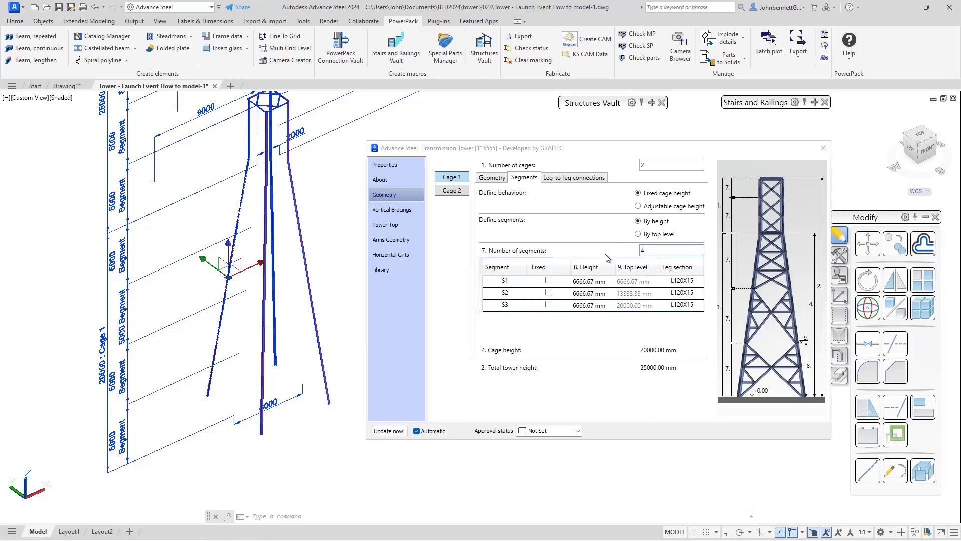
key(Tab)
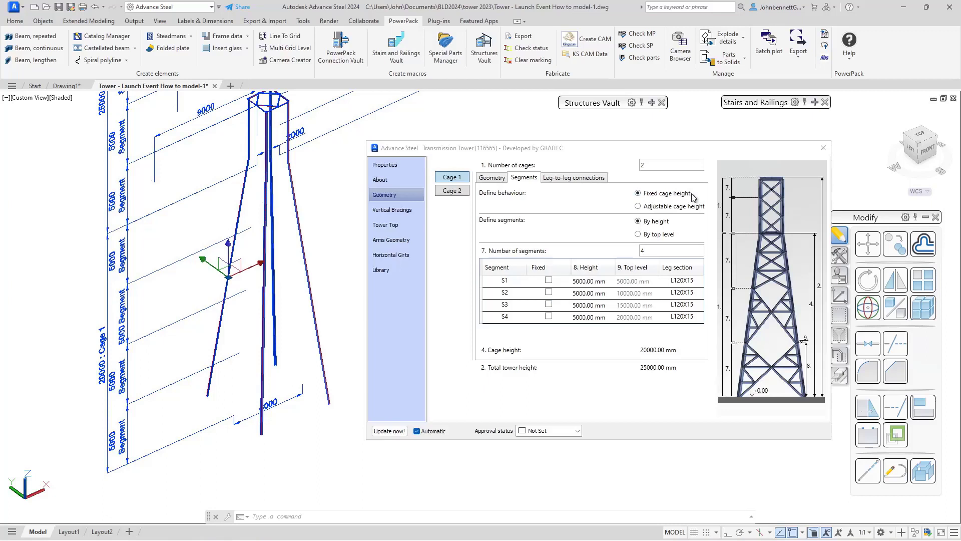
click(579, 293)
click(579, 305)
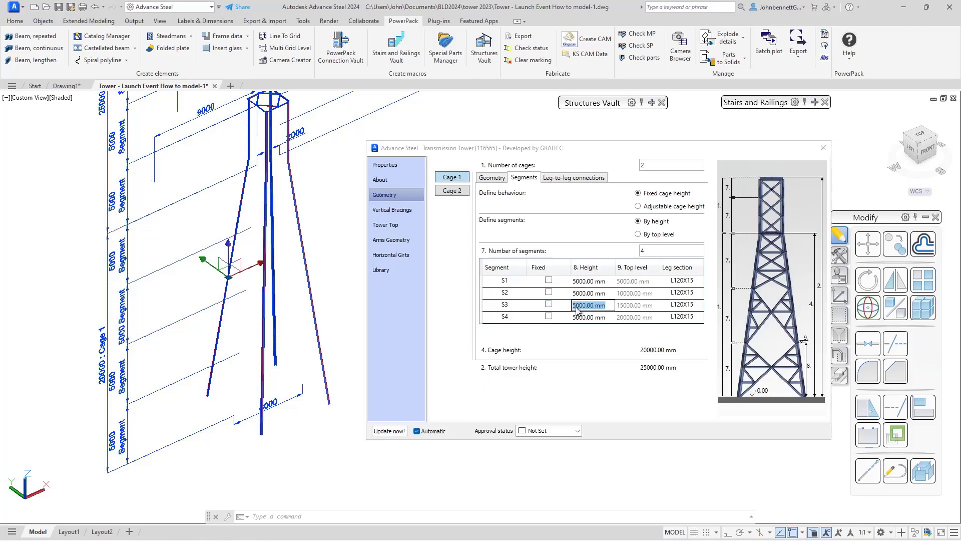
click(580, 317)
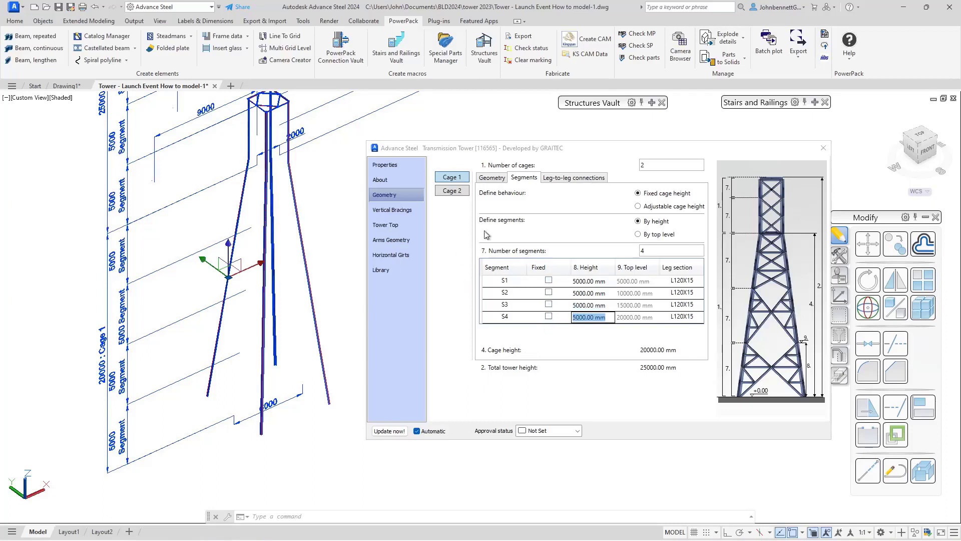
Review the leg-to-leg connection offsets of Cage 1 and the available offset directions
click(566, 183)
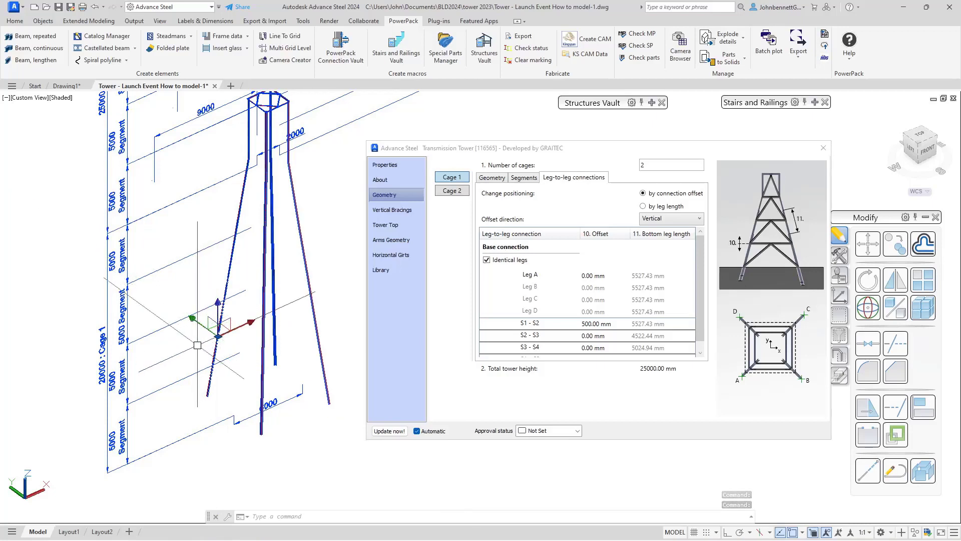
click(608, 324)
click(616, 325)
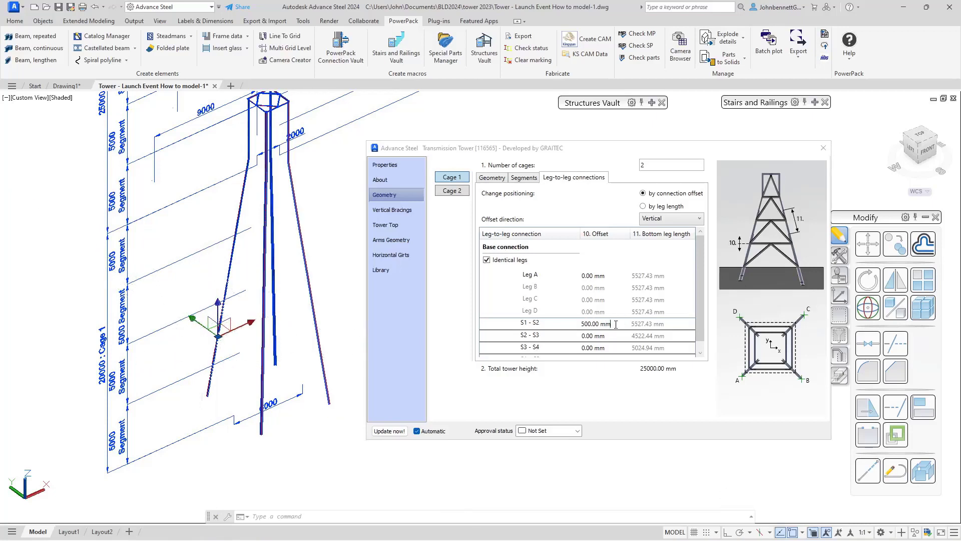
key(shift+Home)
click(700, 221)
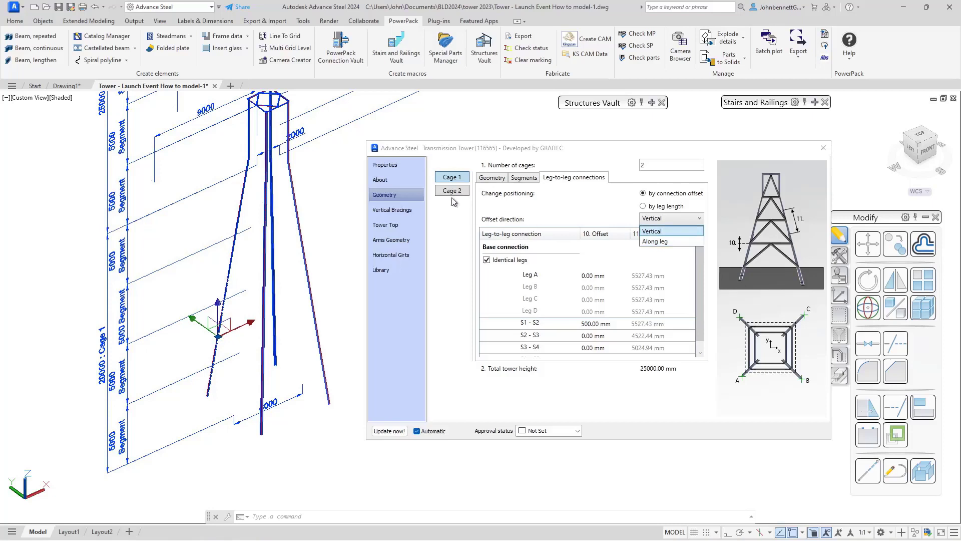
click(518, 213)
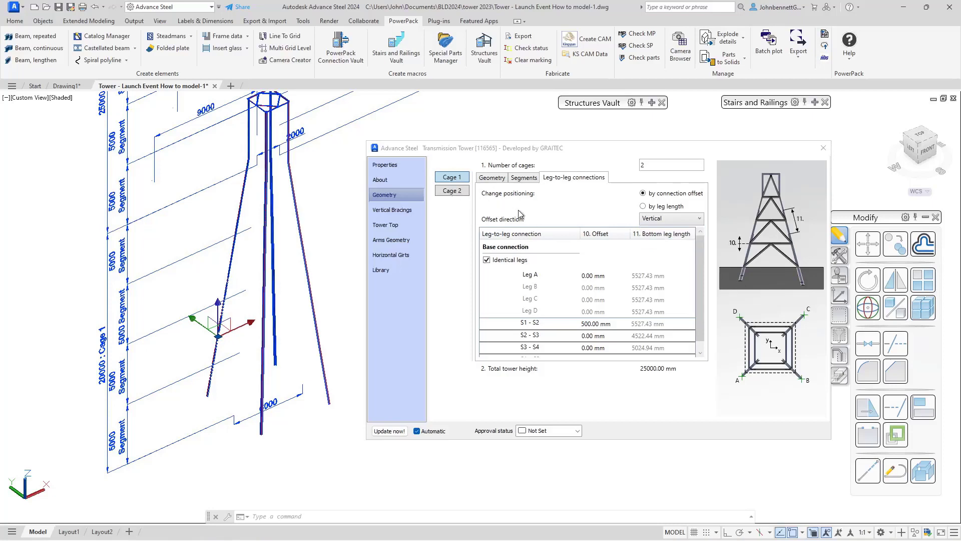
Set the height of Cage 2 to 25000 mm
click(452, 191)
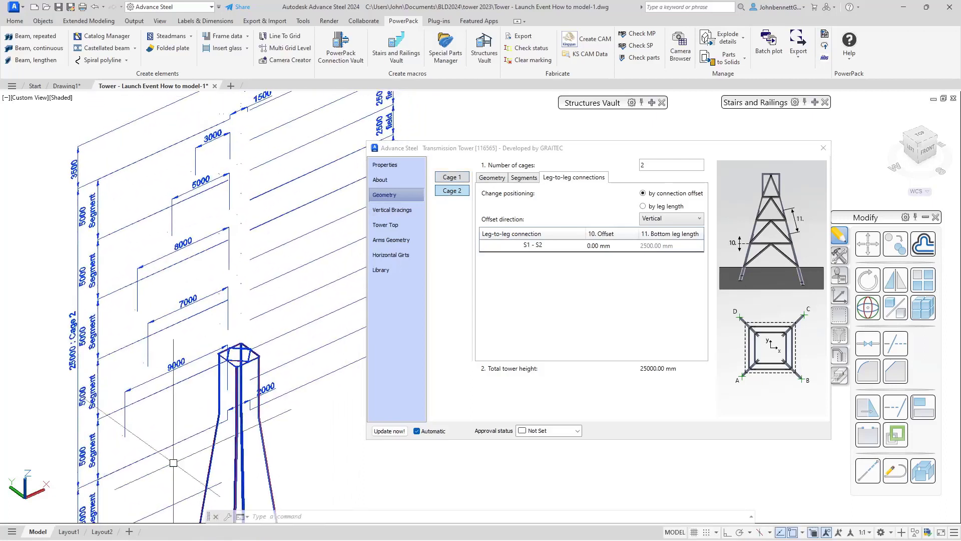
click(481, 179)
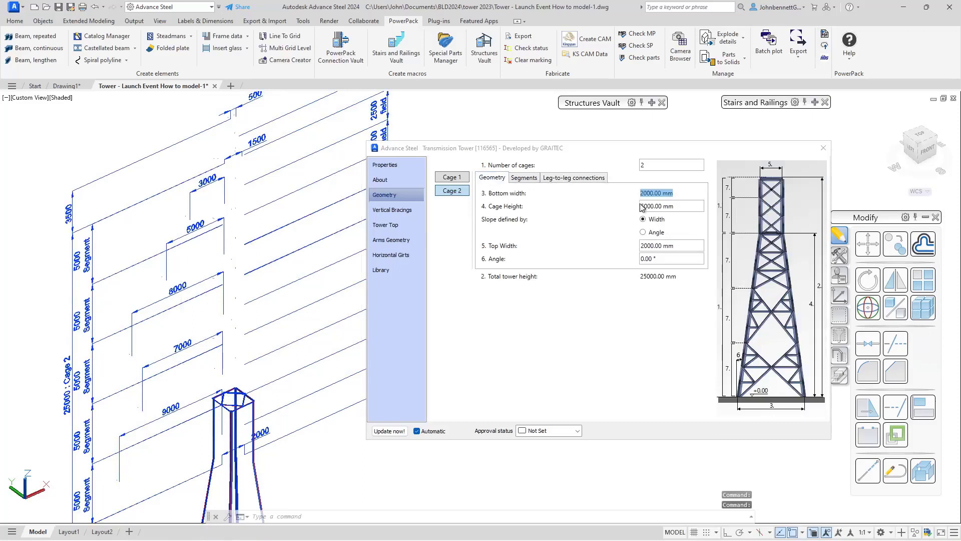
click(681, 203)
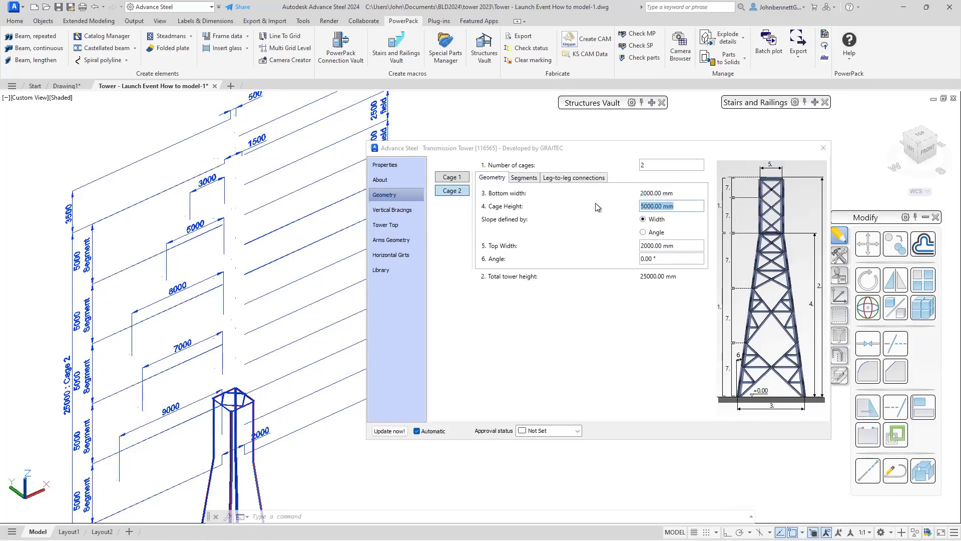
text(25000)
key(Return)
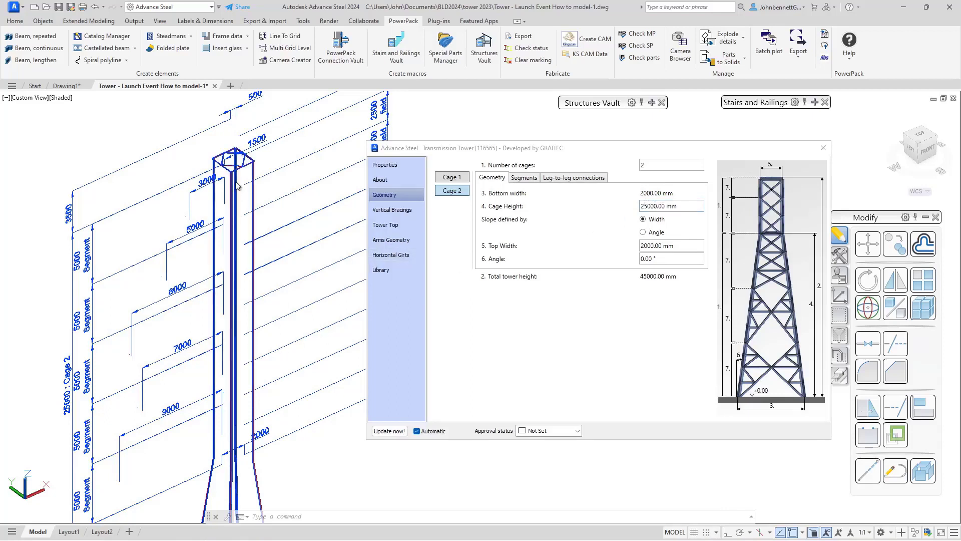
Set the top width of Cage 2 to 1500 mm
click(670, 245)
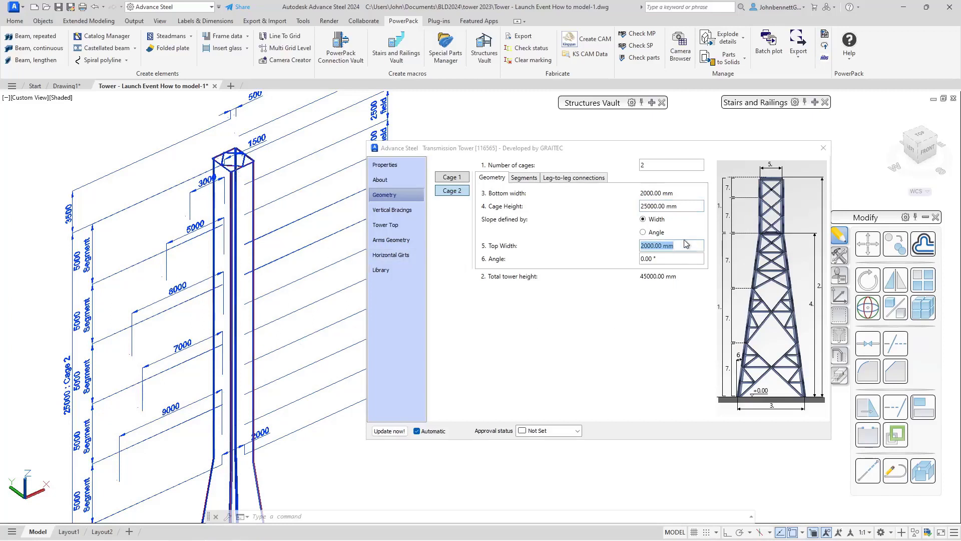
click(689, 245)
double_click(645, 246)
text(1500)
key(Return)
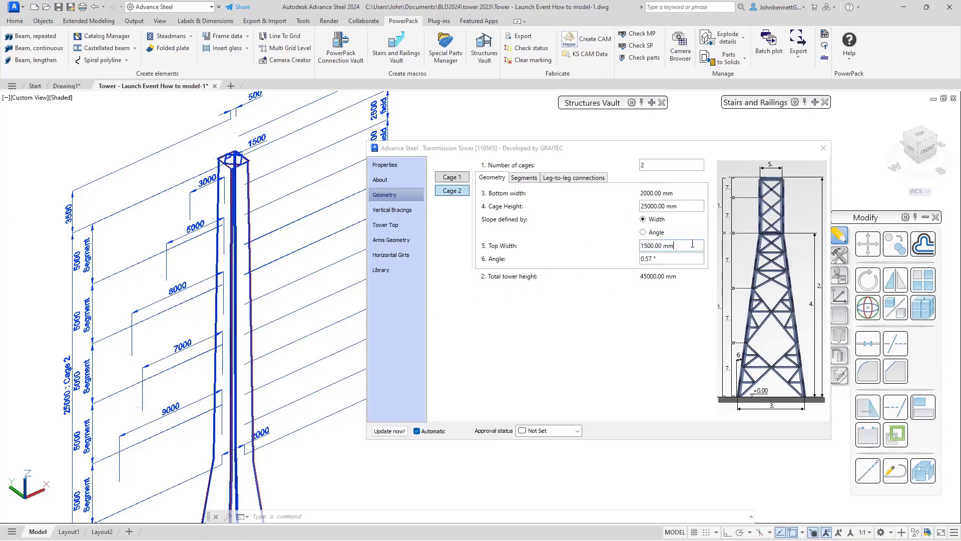
drag(693, 243, 617, 249)
Review the height, top width and bottom width of Cage 1 against the tower's reference dimensions
click(449, 178)
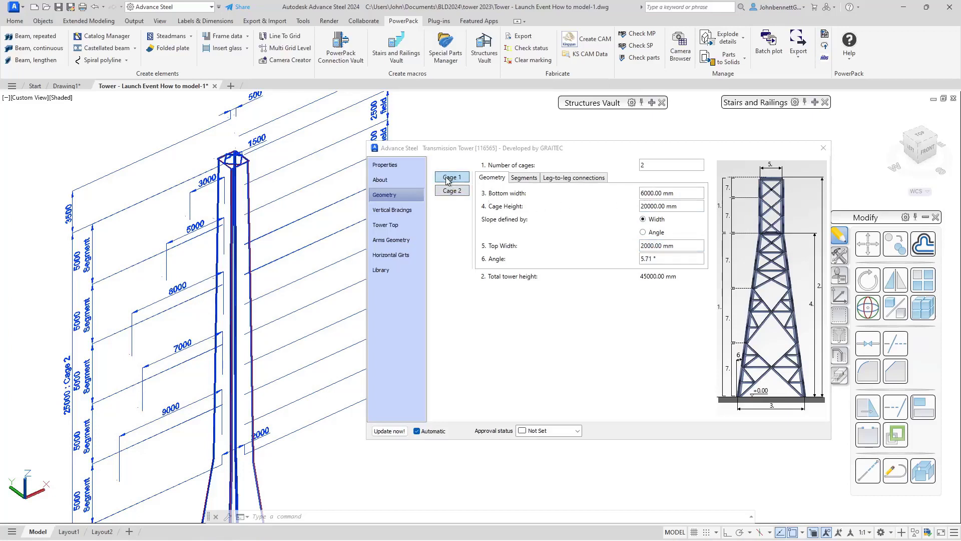
click(649, 206)
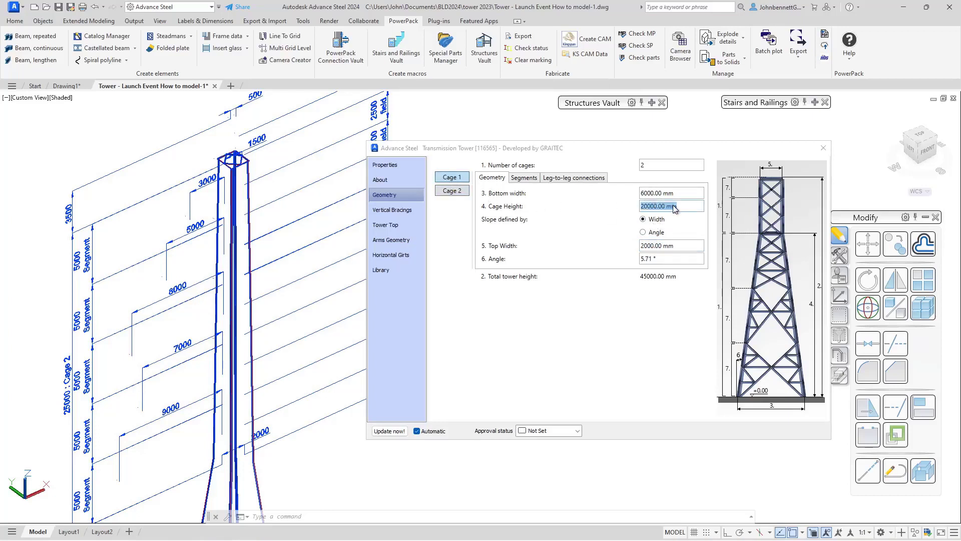
click(674, 245)
click(685, 244)
drag(685, 244, 639, 245)
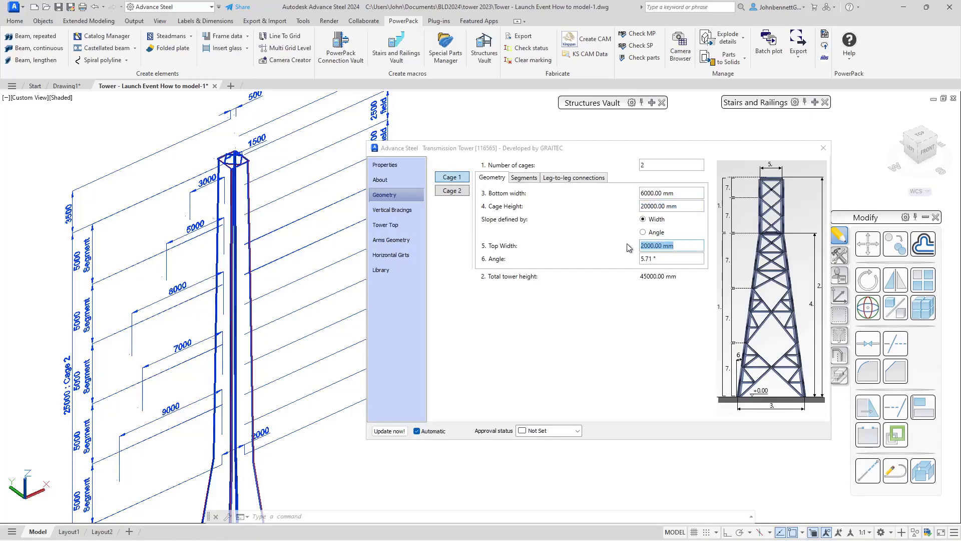
drag(681, 192, 640, 193)
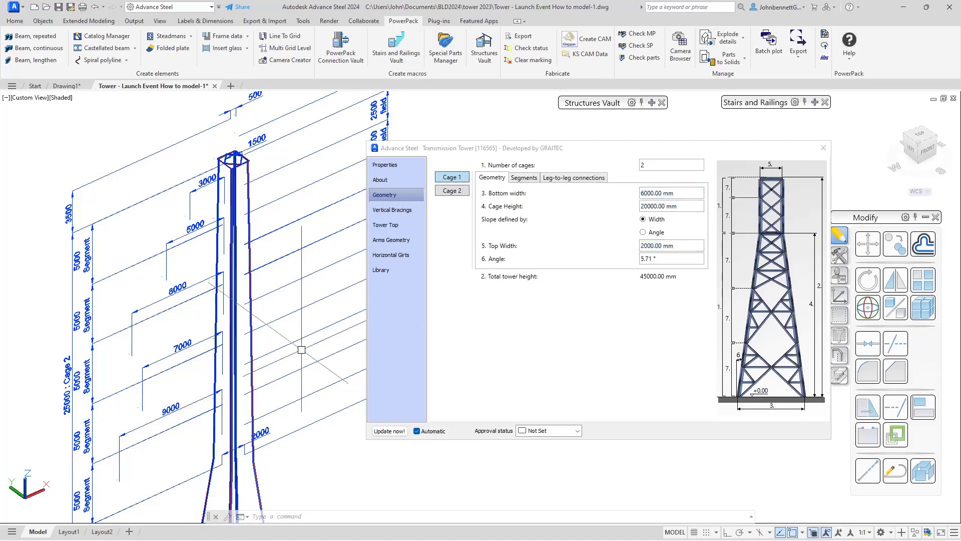
scroll(290, 215, down, 5)
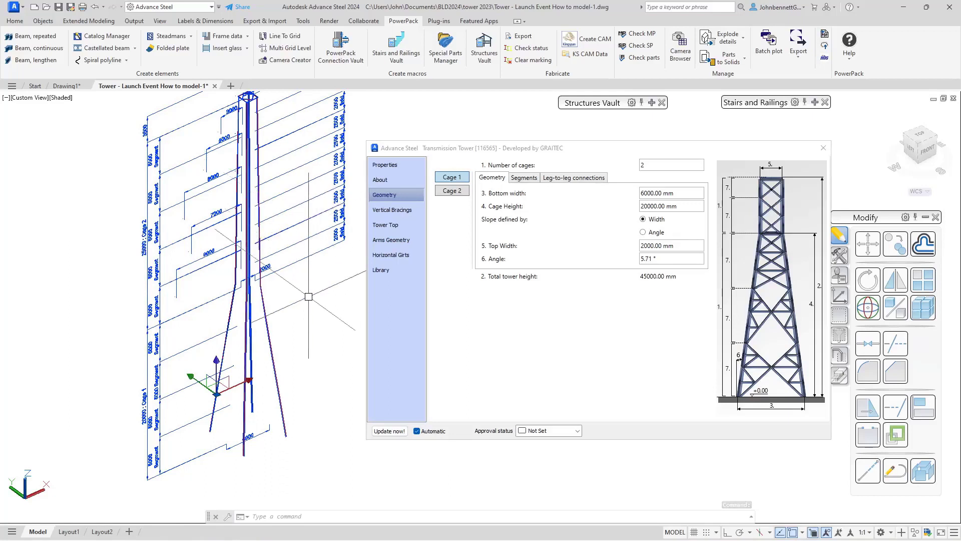
Set the number of segments in Cage 2 to 5 and check its leg-to-leg connections
click(447, 192)
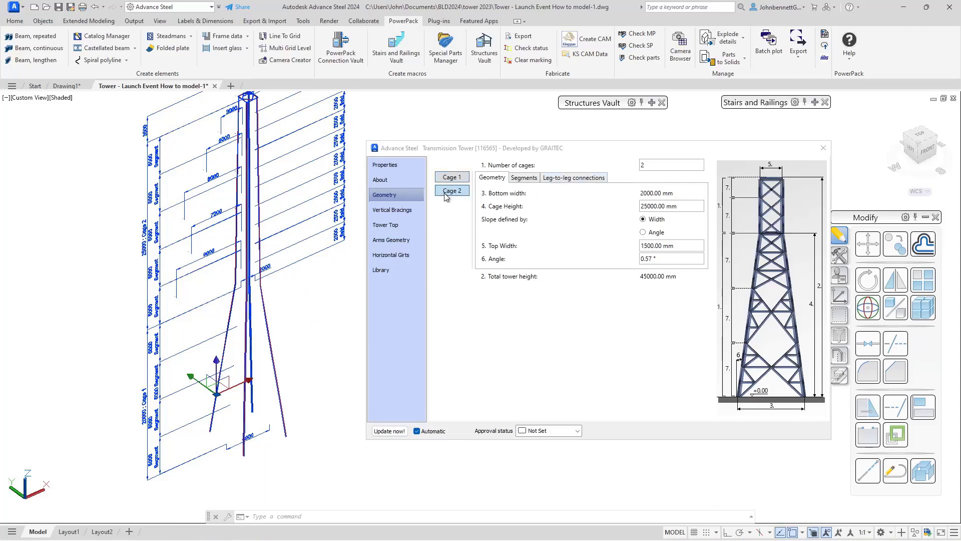
click(532, 178)
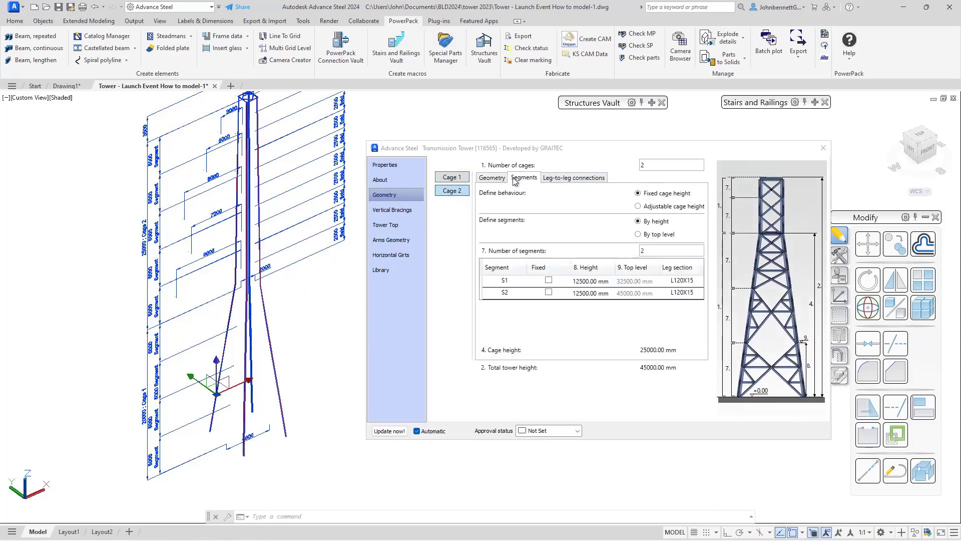
double_click(662, 250)
text(5)
key(Return)
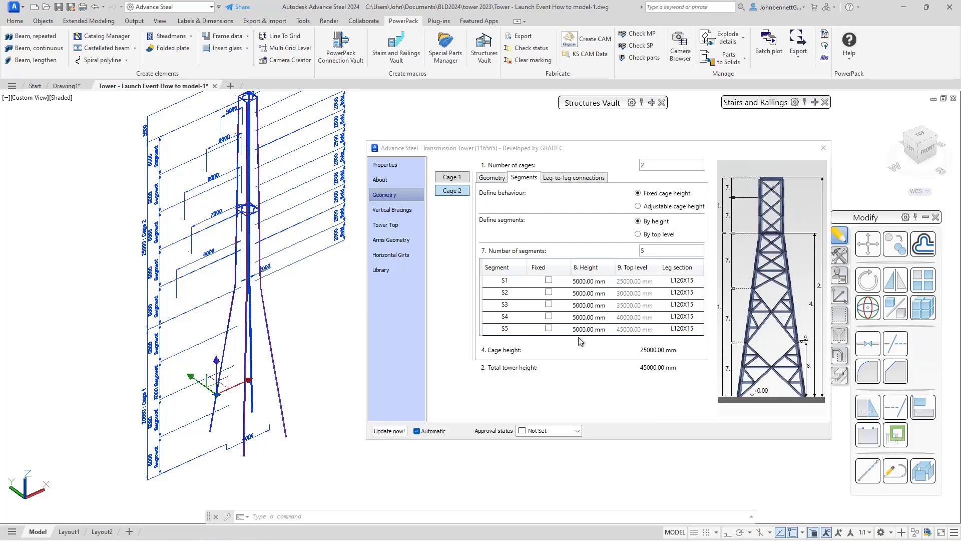
click(574, 178)
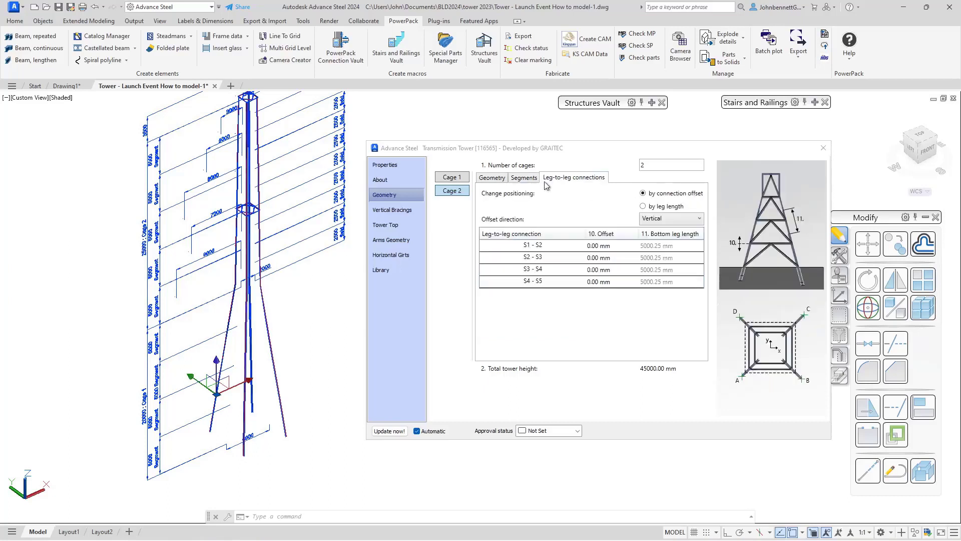
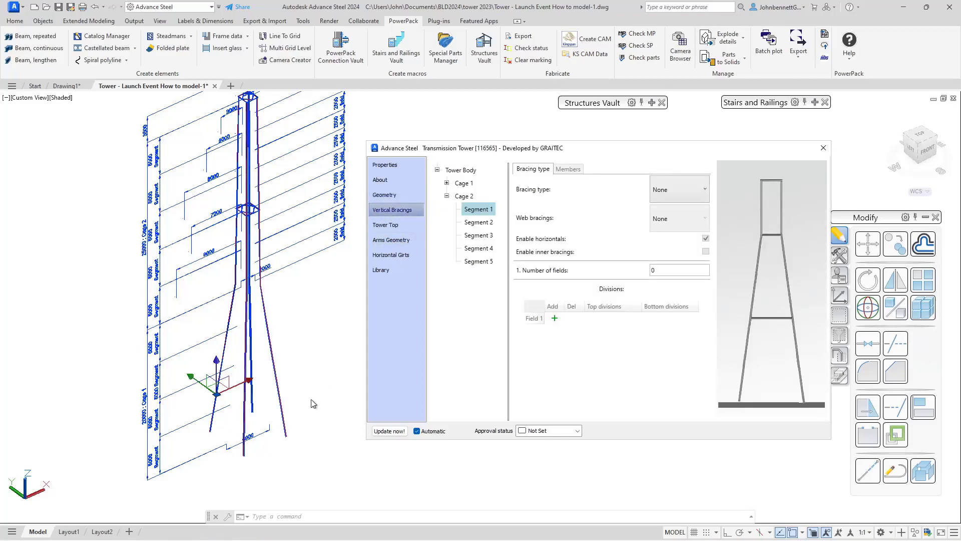
Set the vertical bracing type of Segment 1 in Cage 1 to K
scroll(345, 307, up, 5)
middle_drag(345, 306, 329, 289)
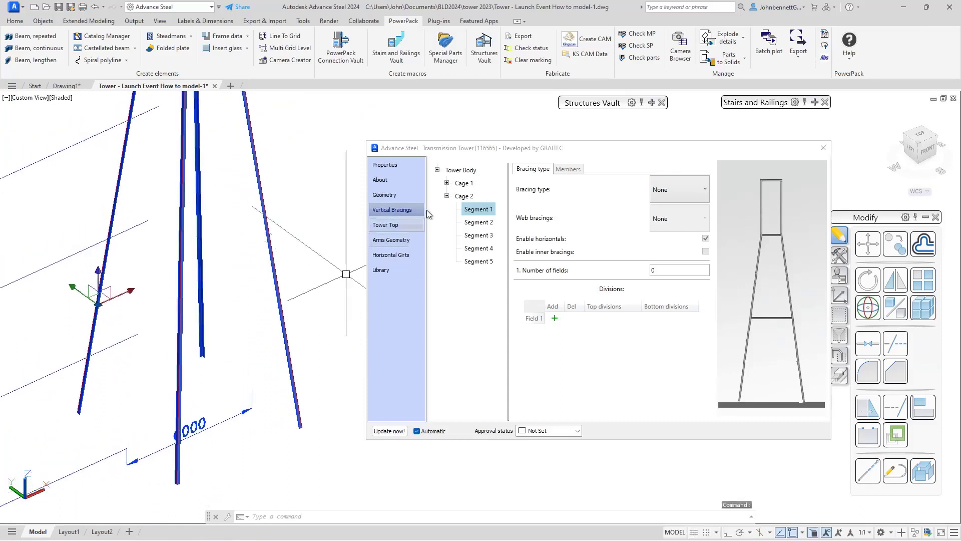
click(447, 184)
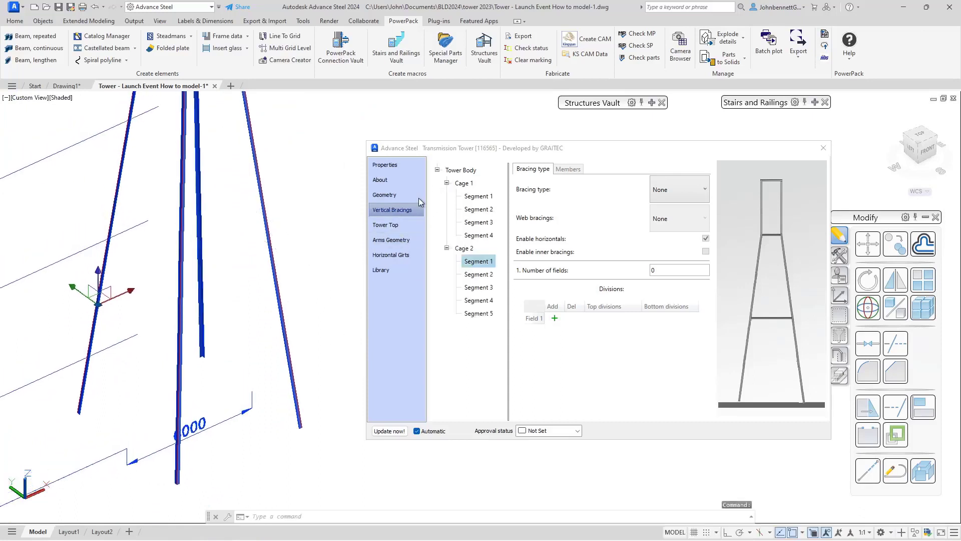
click(455, 171)
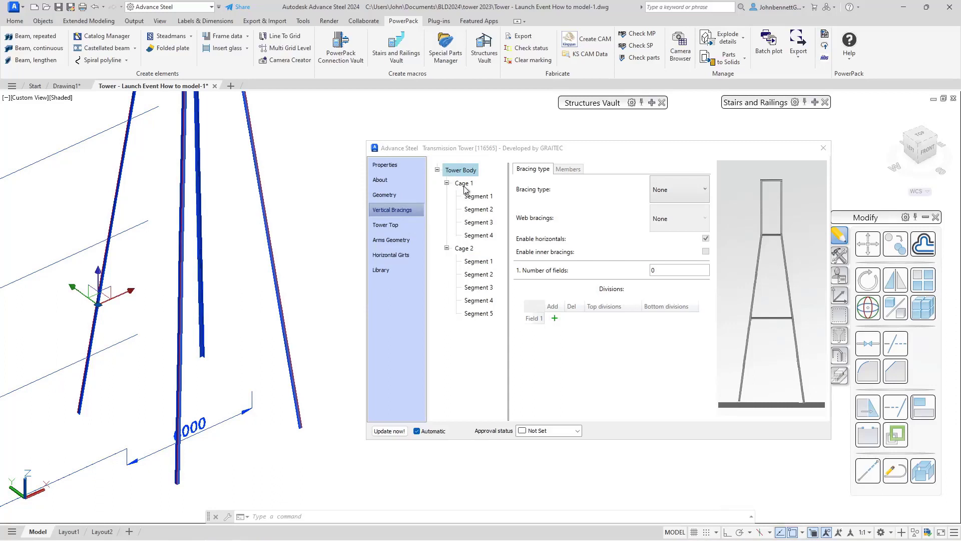
click(464, 185)
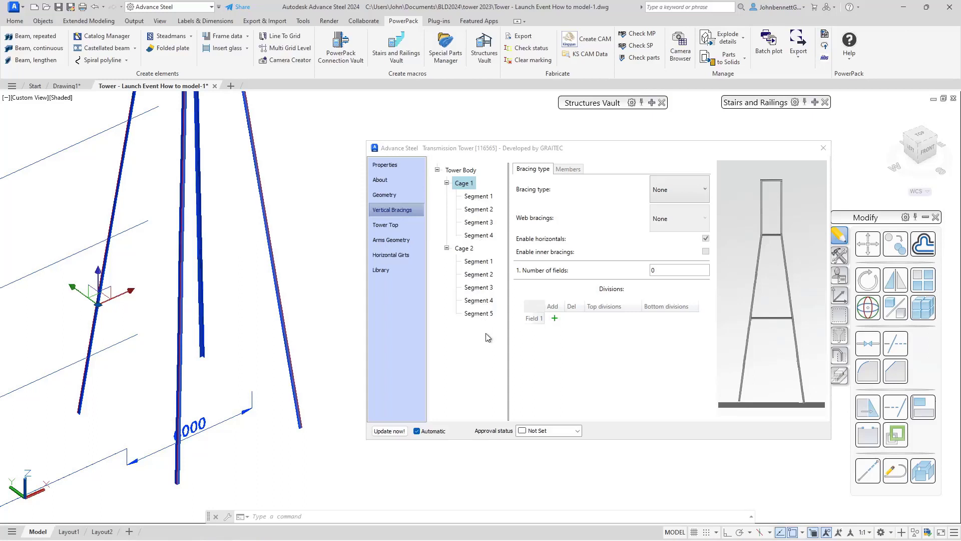
click(452, 172)
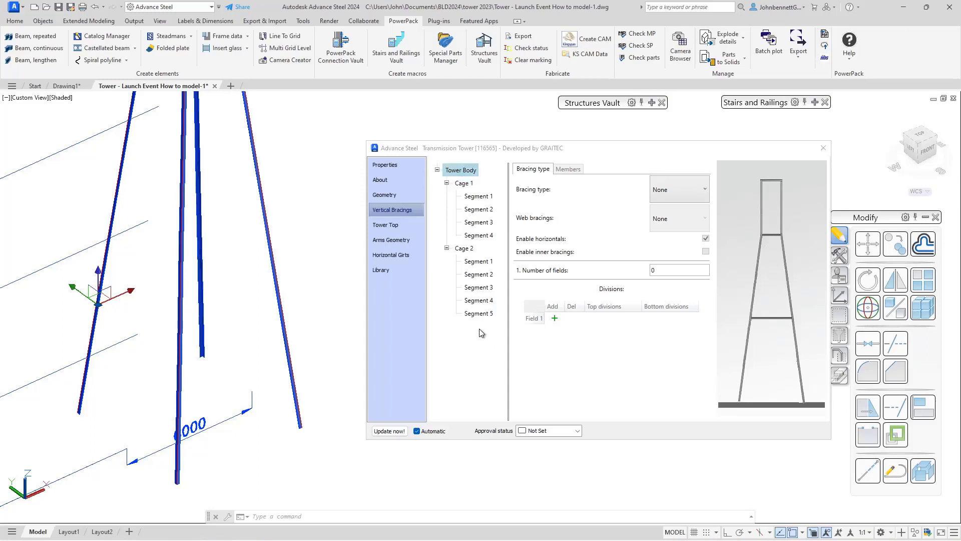
click(462, 184)
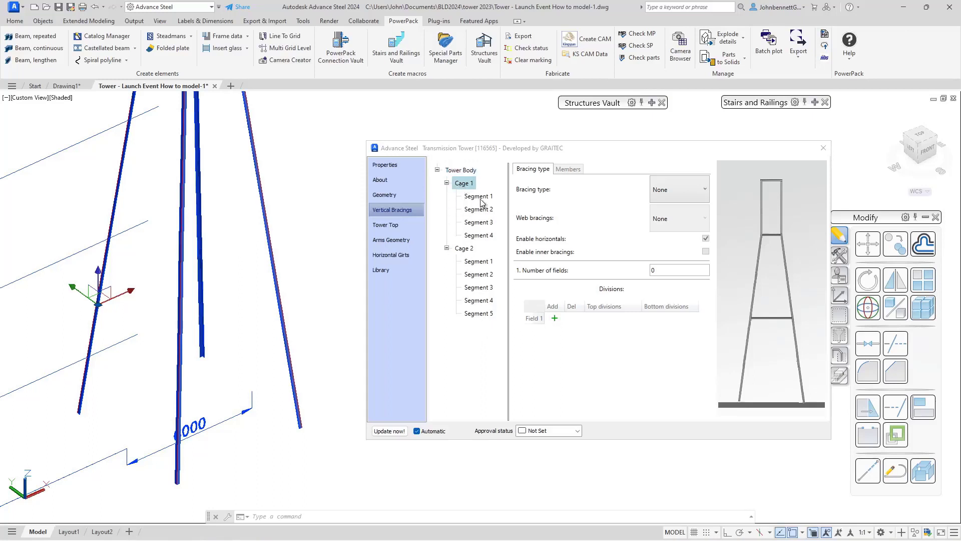
click(476, 196)
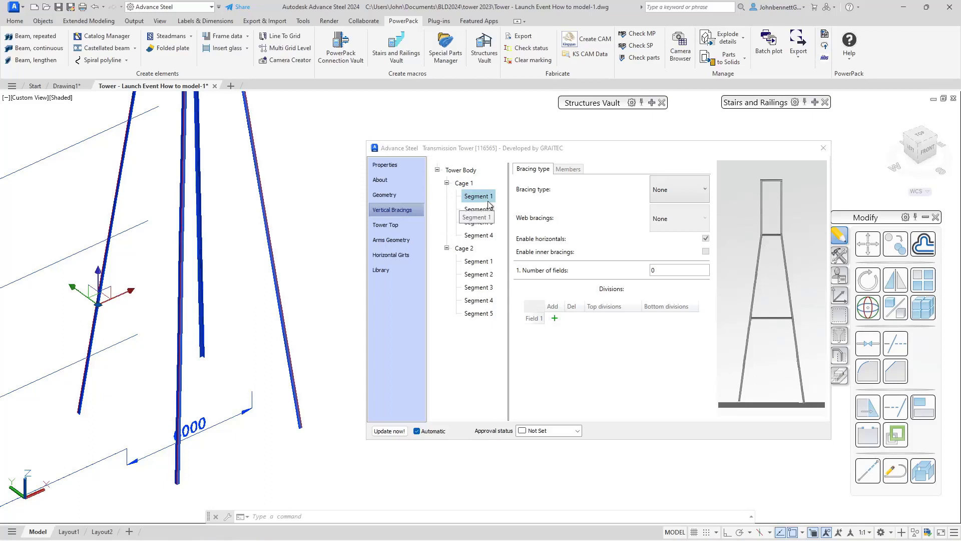
click(704, 195)
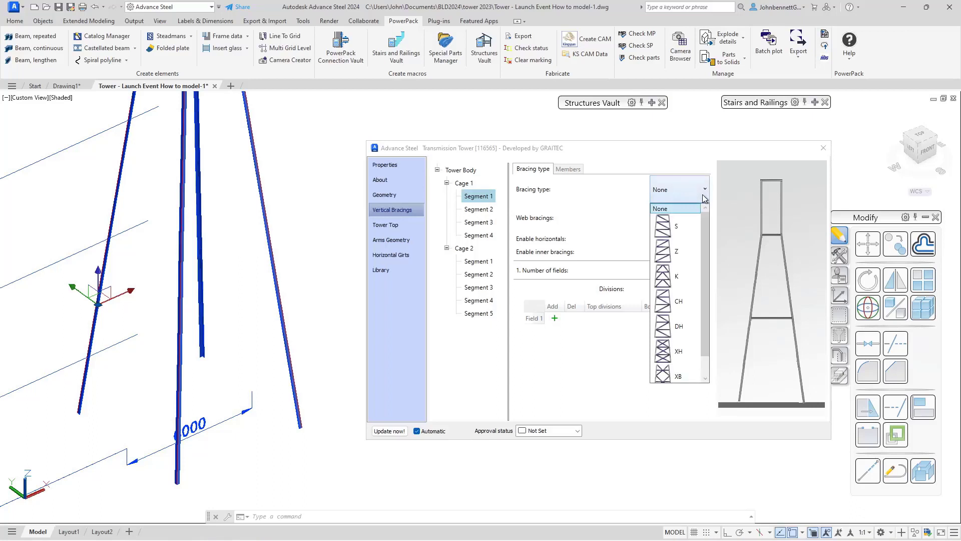
click(665, 281)
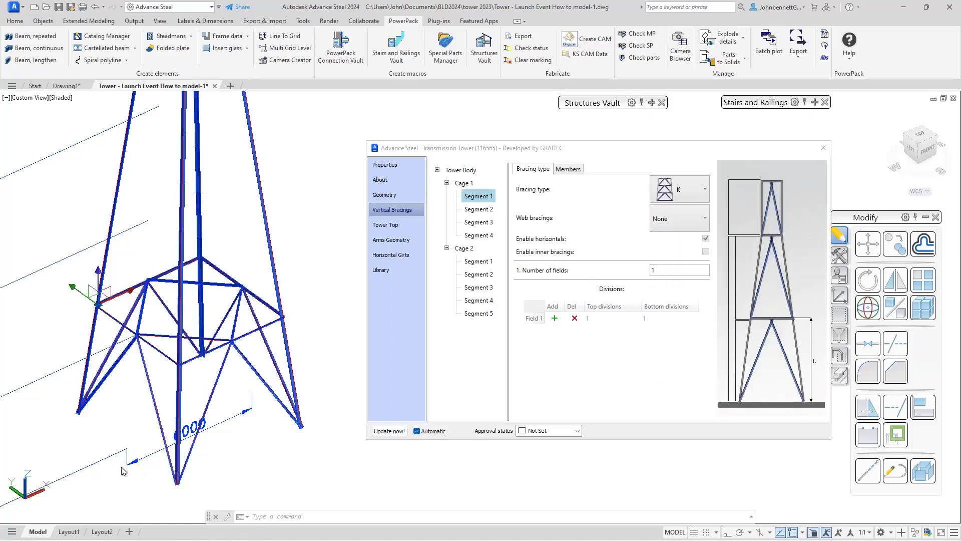
Set the web bracings of Cage 1's Segment 1 to type S and enable its inner bracings
scroll(114, 403, up, 3)
middle_drag(114, 403, 124, 326)
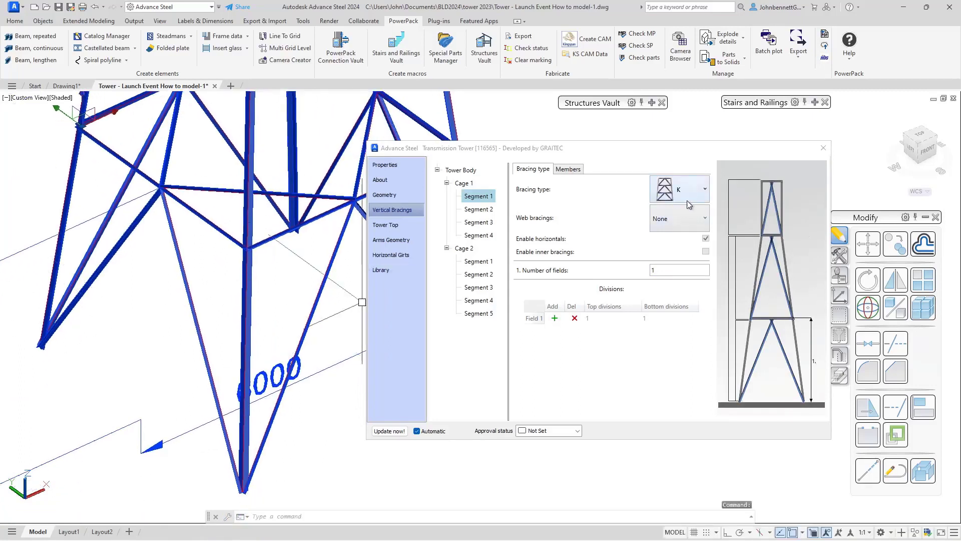
click(704, 224)
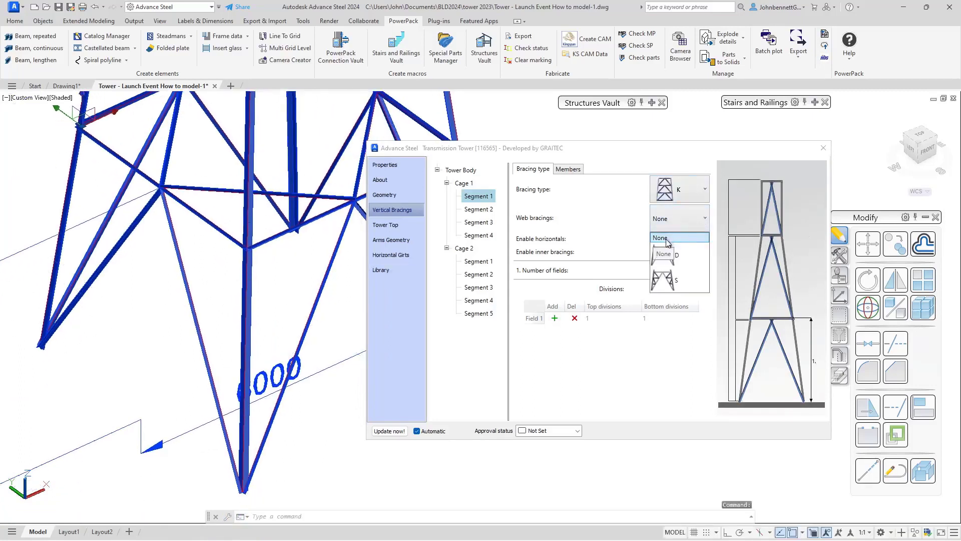
click(657, 282)
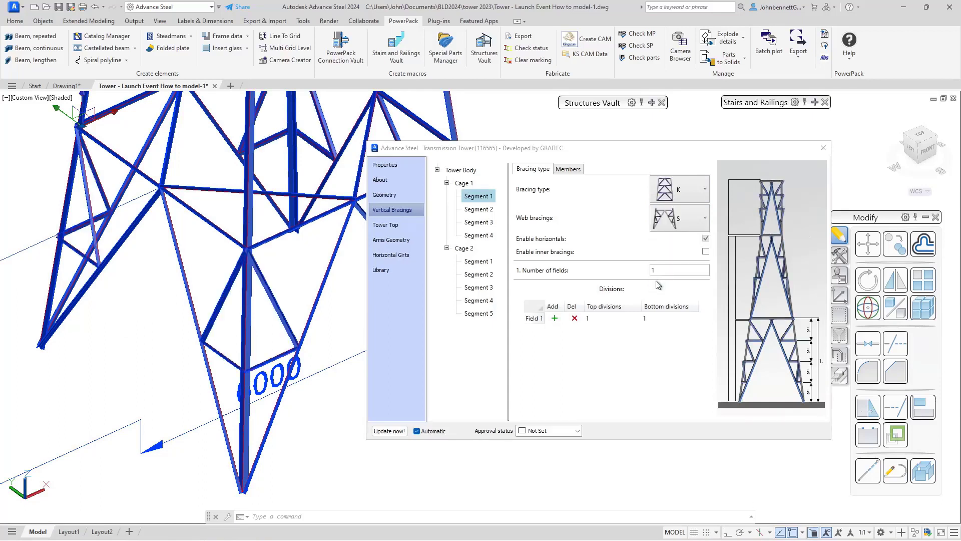
click(706, 252)
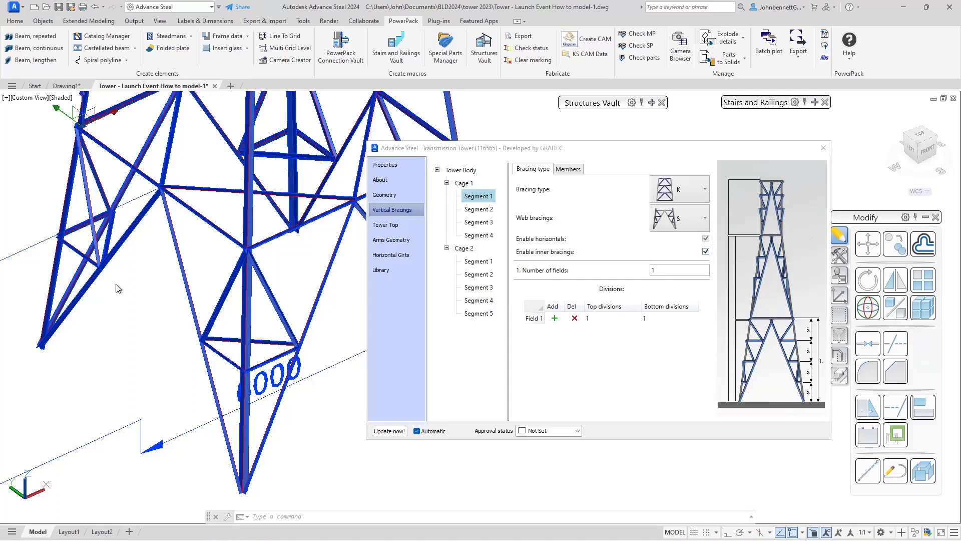
Review the member settings of Cage 1's Segment 1, including the diagonals and web diagonals groups
click(568, 170)
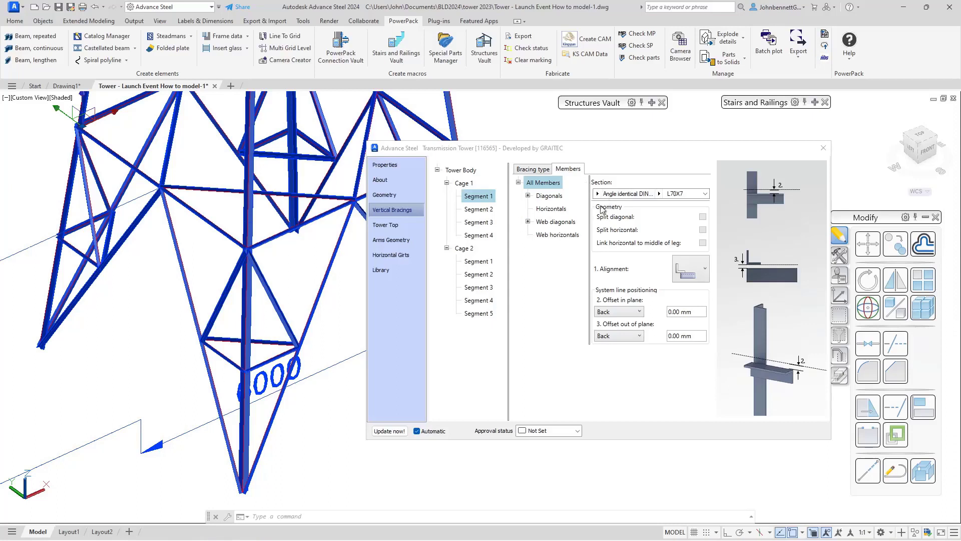
click(528, 195)
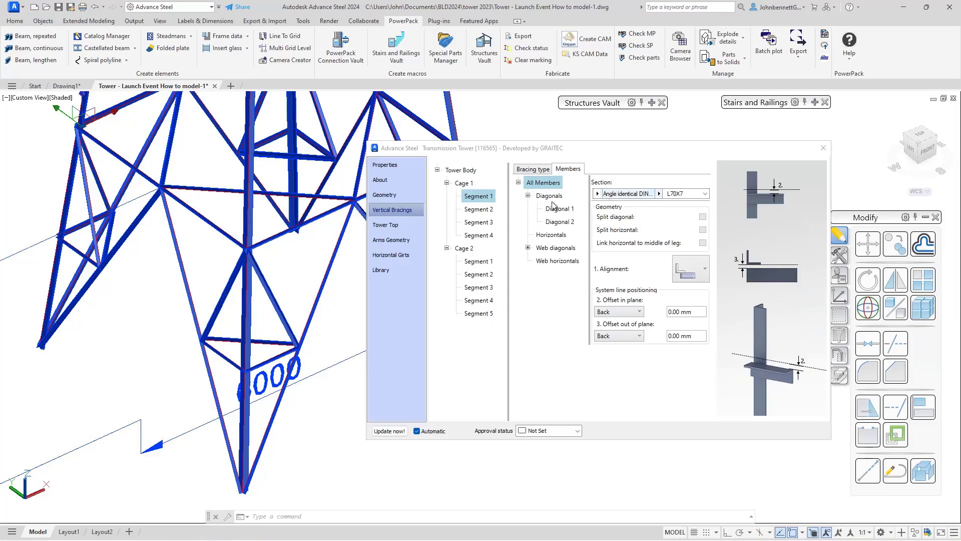
click(528, 248)
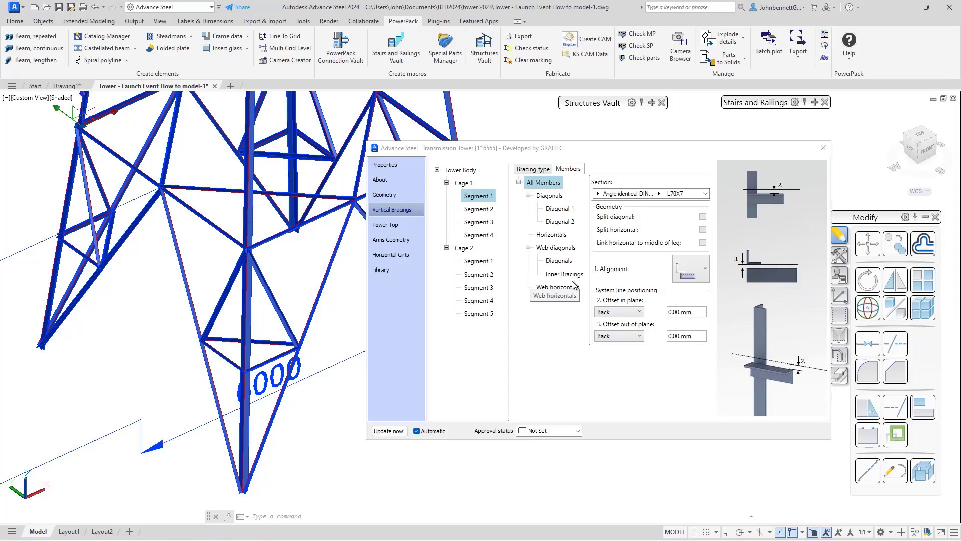
click(526, 171)
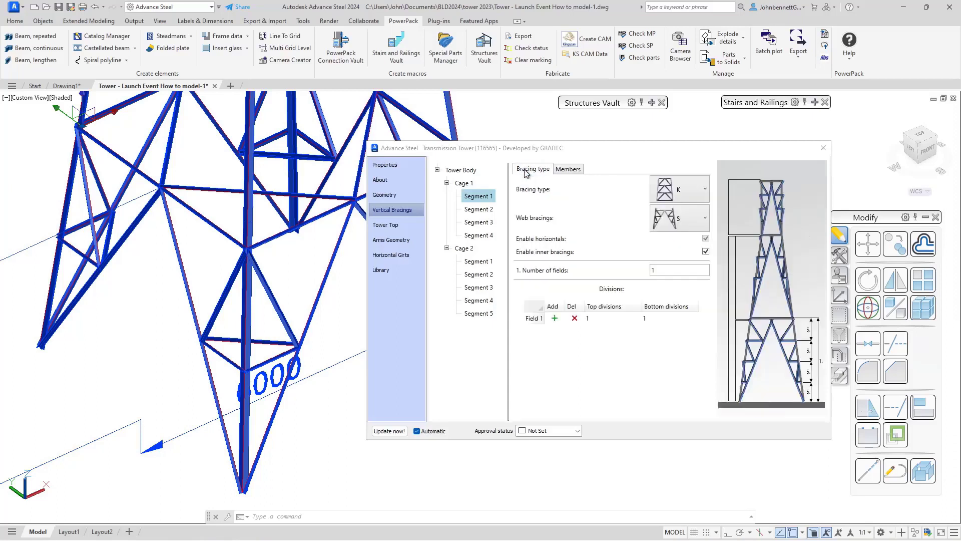
Set the bracing type of Segment 2 in Cage 1 to XB and inspect the bracing in the model
click(478, 210)
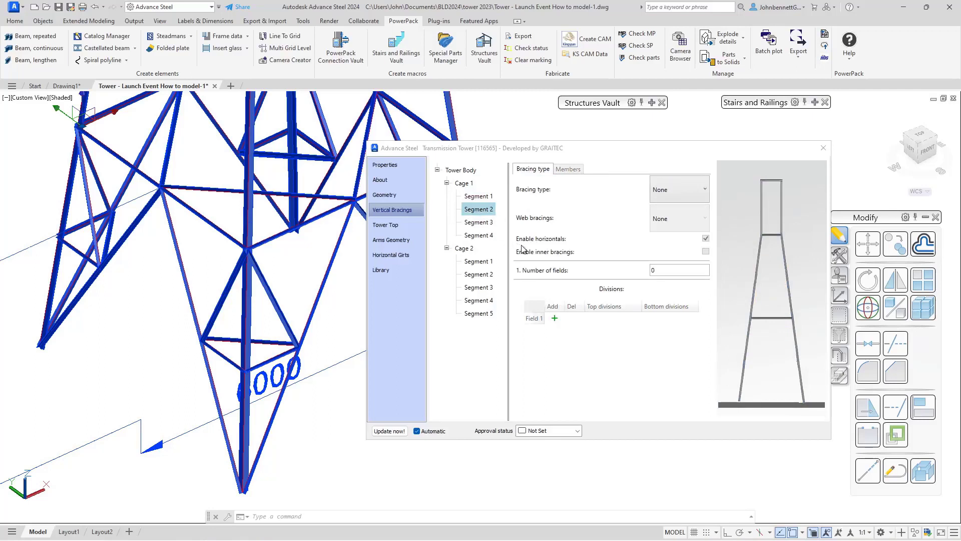
click(698, 190)
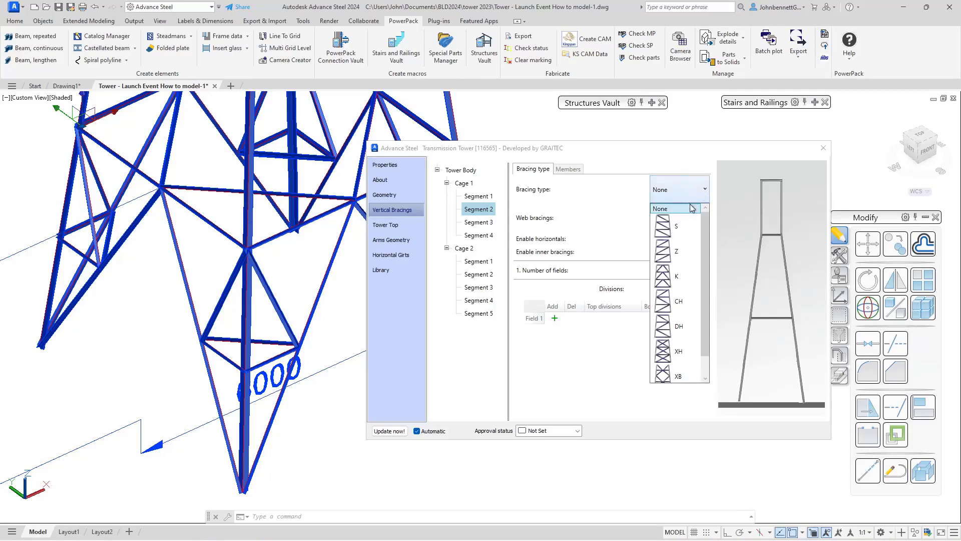
click(665, 380)
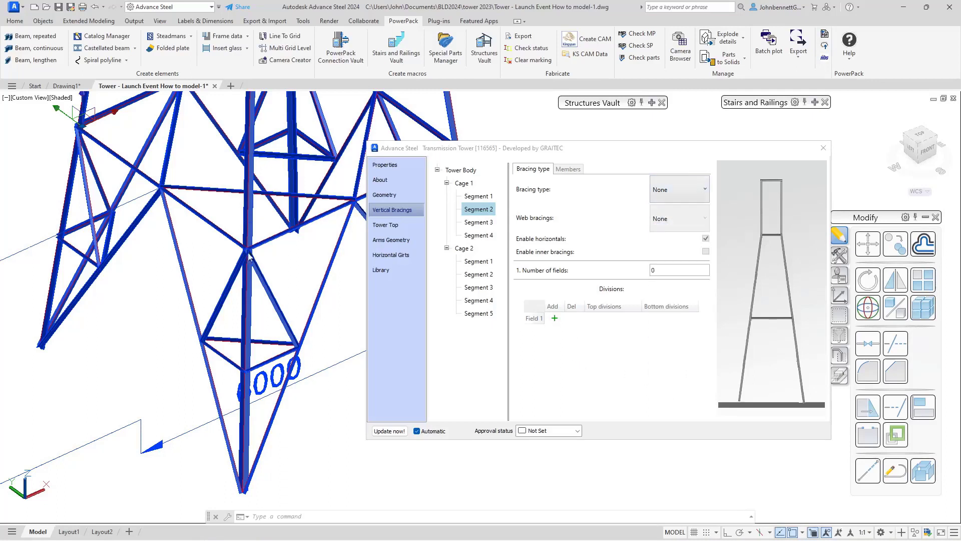
scroll(125, 350, up, 5)
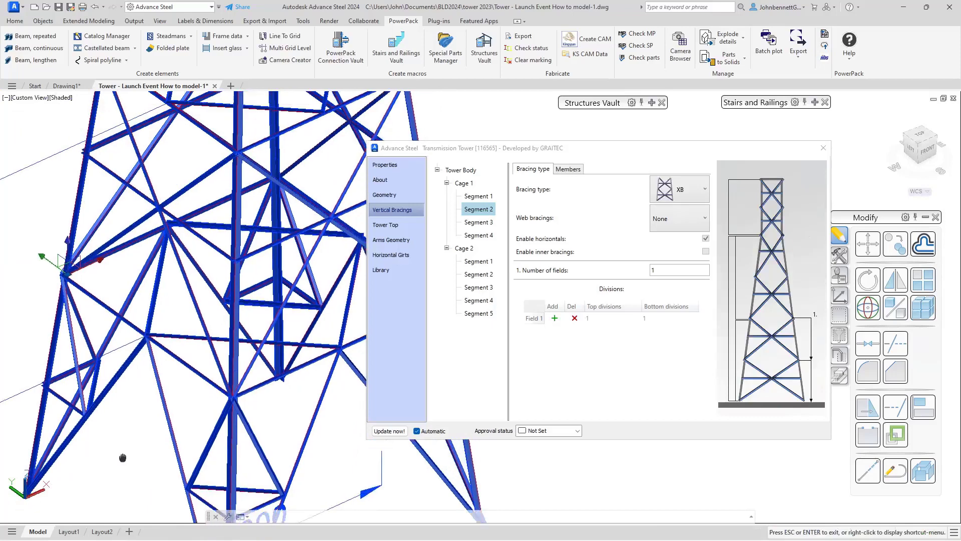
scroll(115, 369, down, 5)
scroll(120, 350, up, 3)
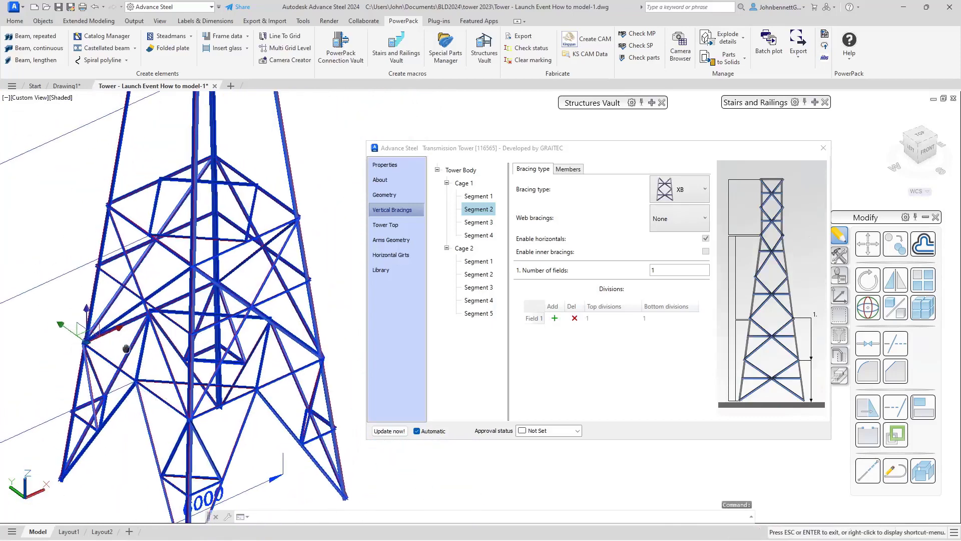
Set the web bracings of Cage 1's Segment 2 to type D and enable its inner bracings
click(696, 226)
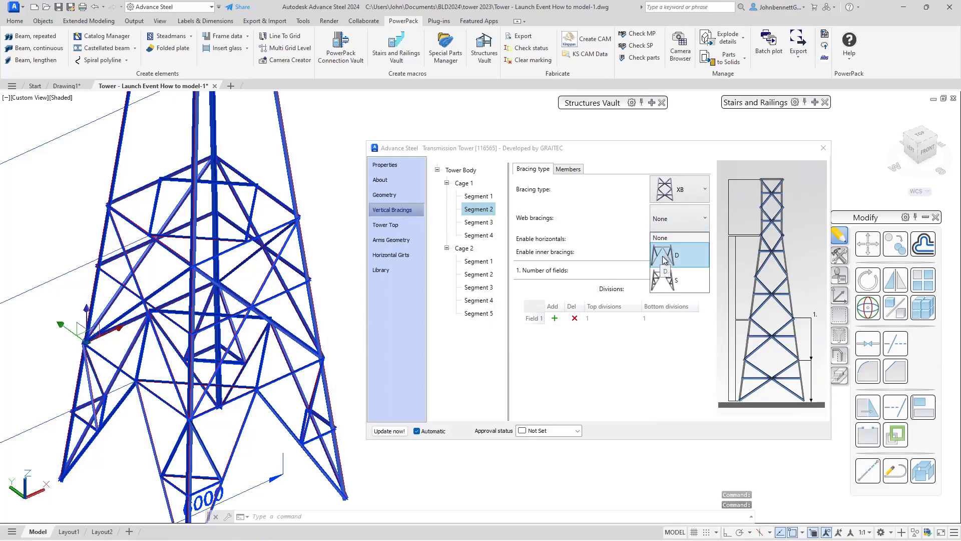
click(633, 263)
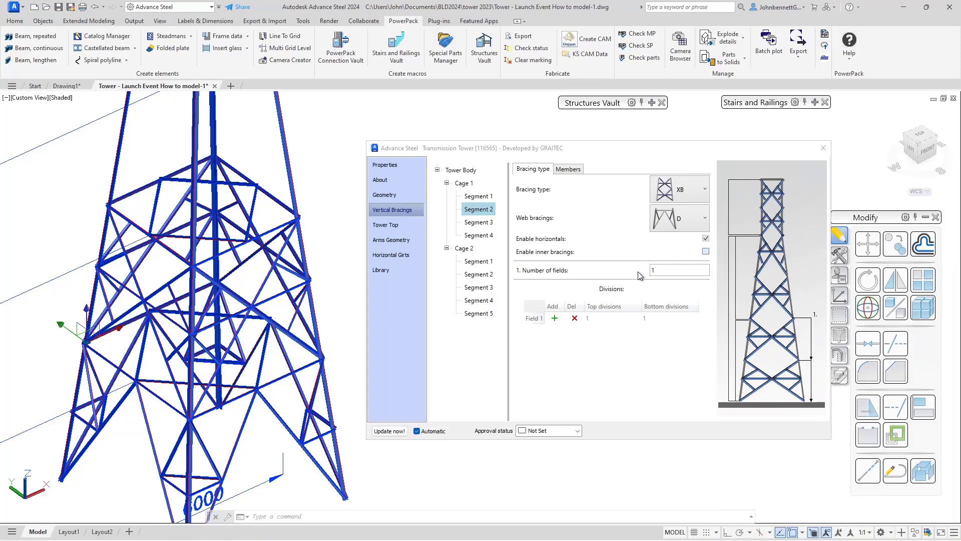
key(space)
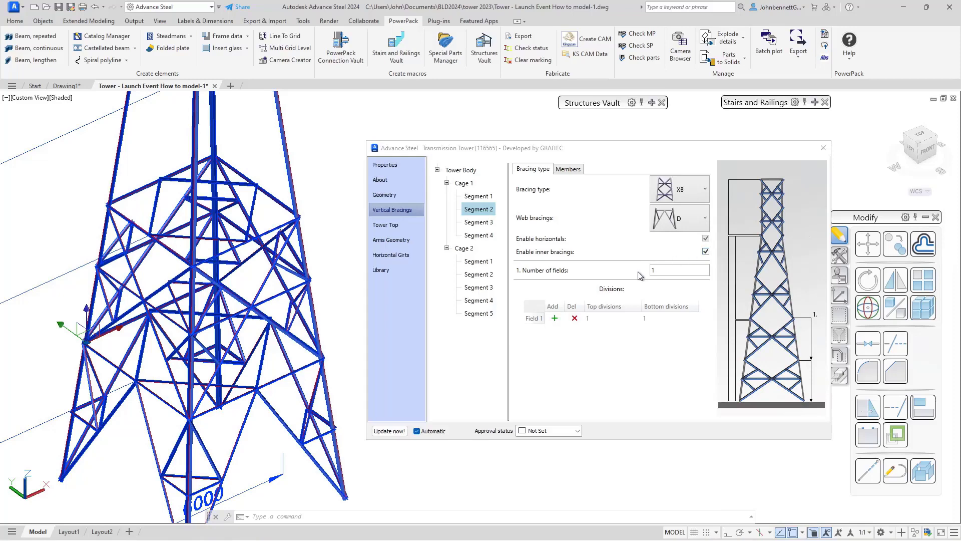
Copy the bracing settings from Segment 2 to Segment 3 in Cage 1 and inspect the upper part of the cage
click(477, 223)
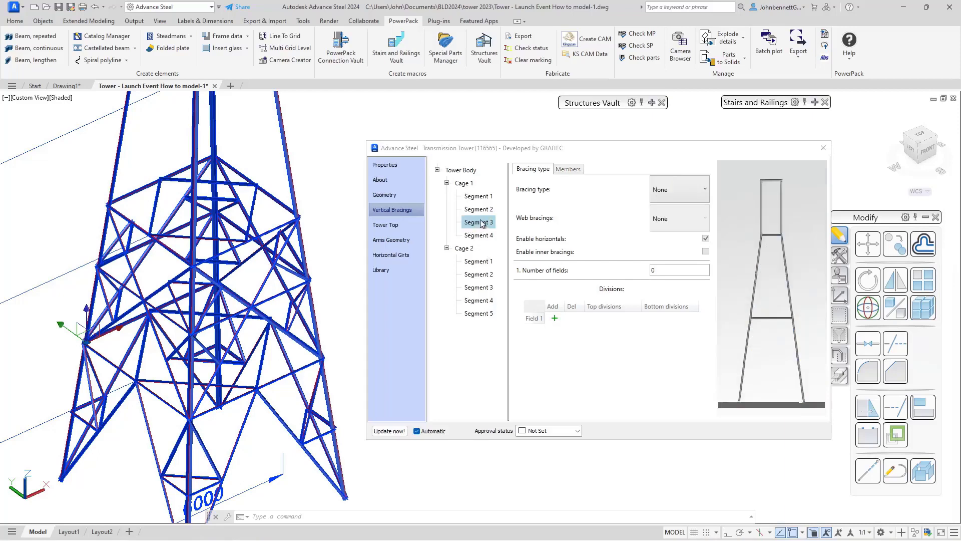
right_click(482, 224)
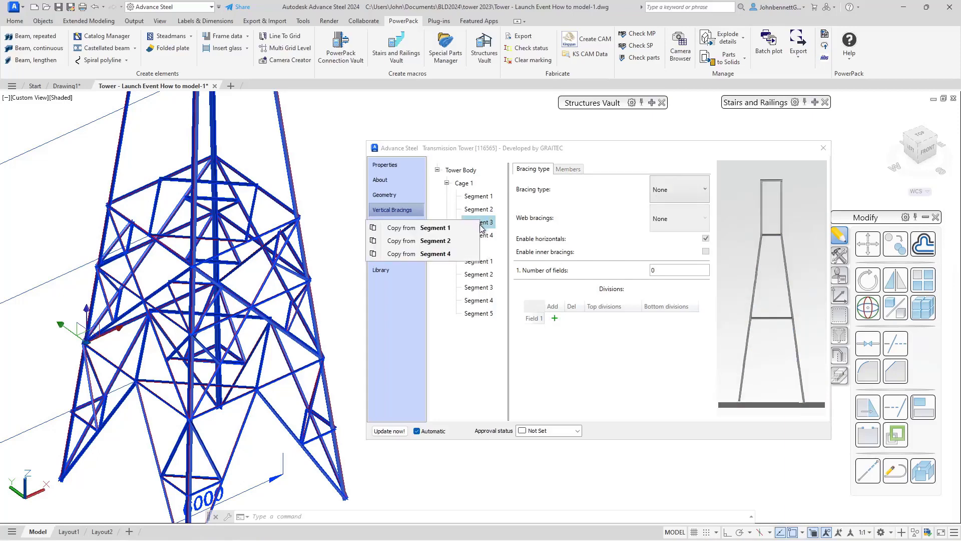
click(436, 242)
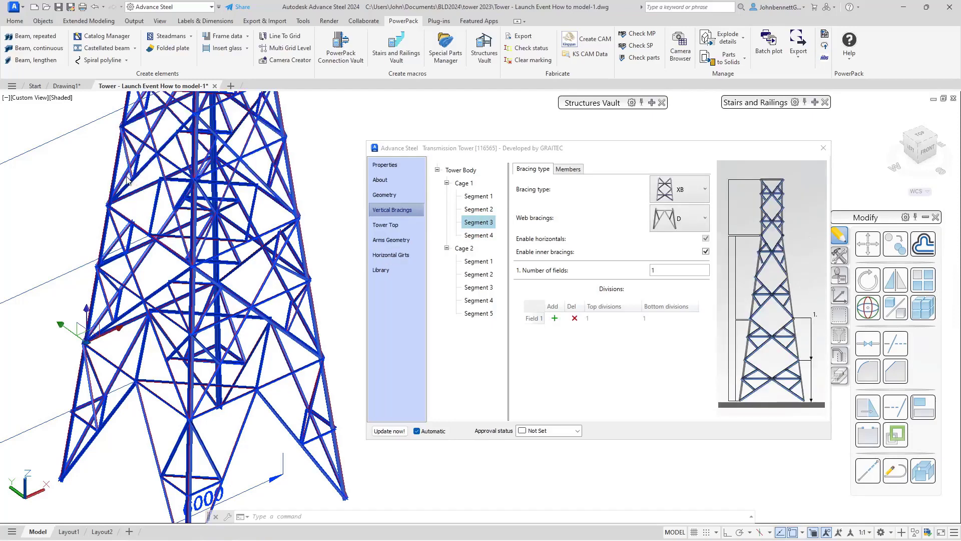
middle_drag(83, 184, 84, 274)
drag(85, 274, 59, 379)
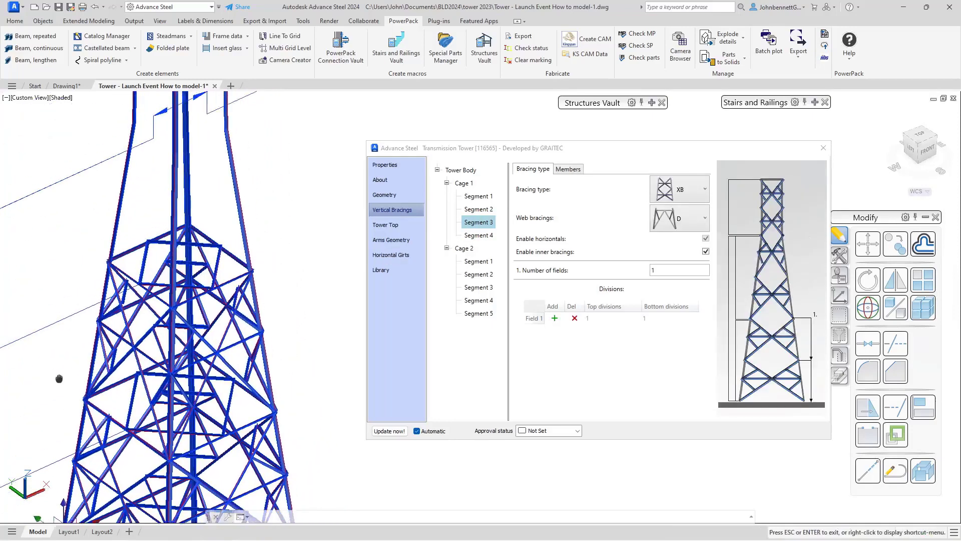
drag(53, 266, 59, 281)
key(Escape)
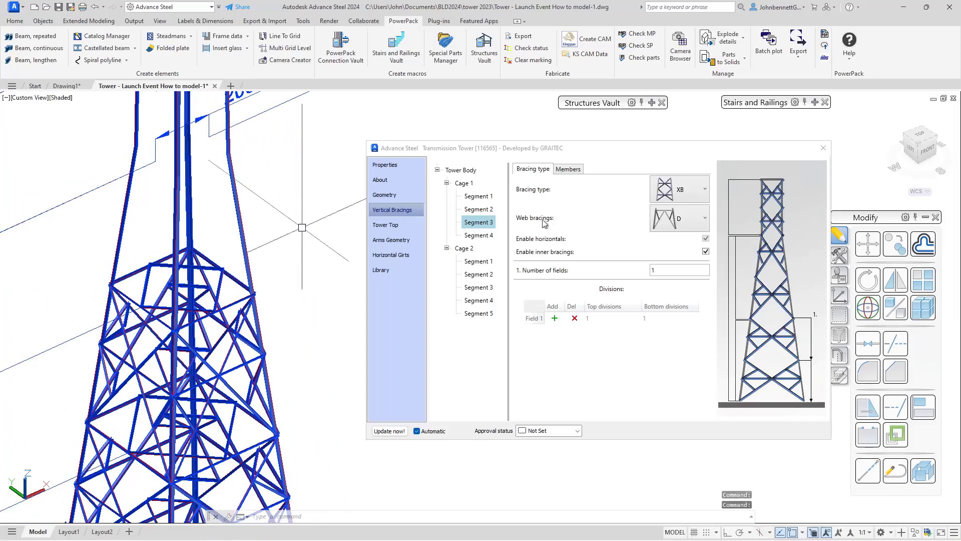
Set the bracing type of Segment 4 in Cage 1 to XH and check its member settings
click(479, 238)
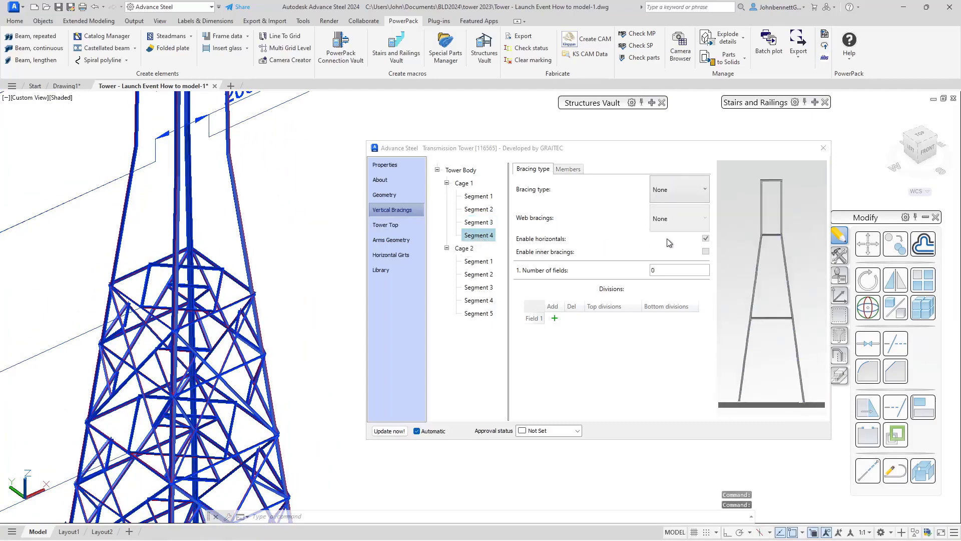
click(705, 190)
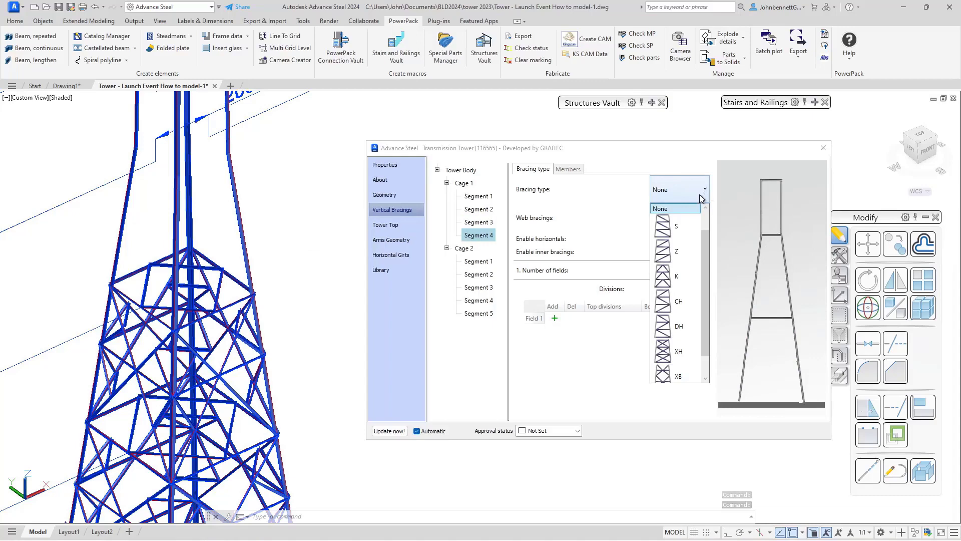
scroll(699, 333, down, 1)
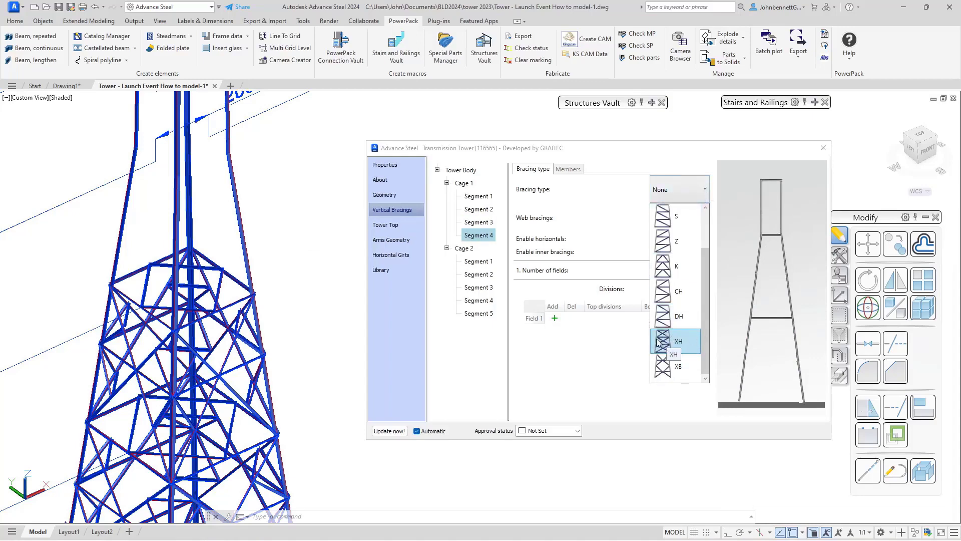
click(666, 347)
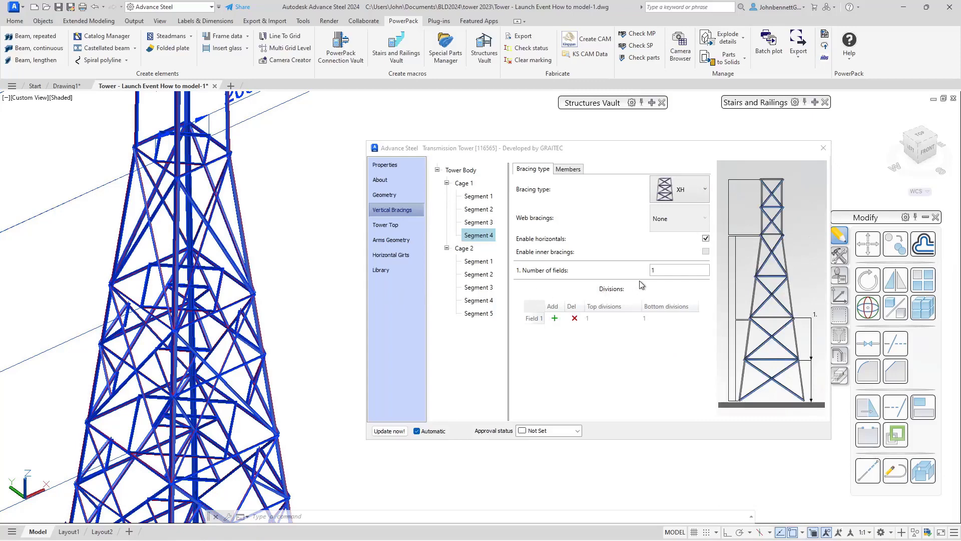
click(565, 170)
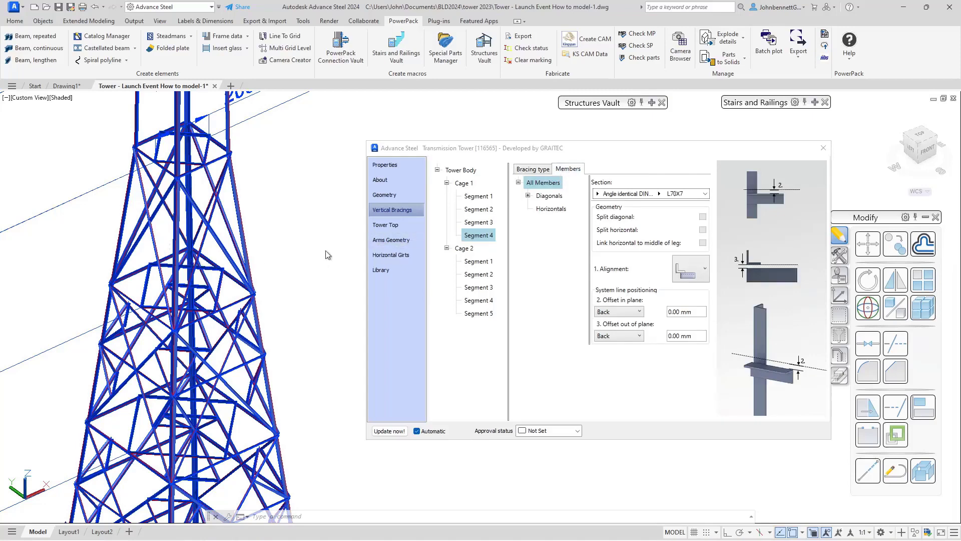
Set the alignment of Diagonal 1 in Cage 1's Segment 4 to the third alignment option and inspect that diagonal in the model
click(527, 196)
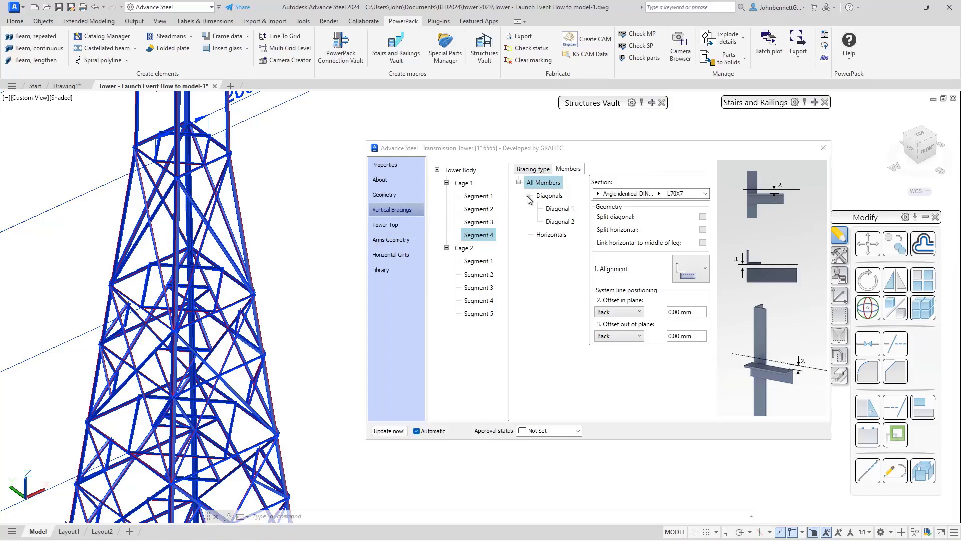
click(555, 209)
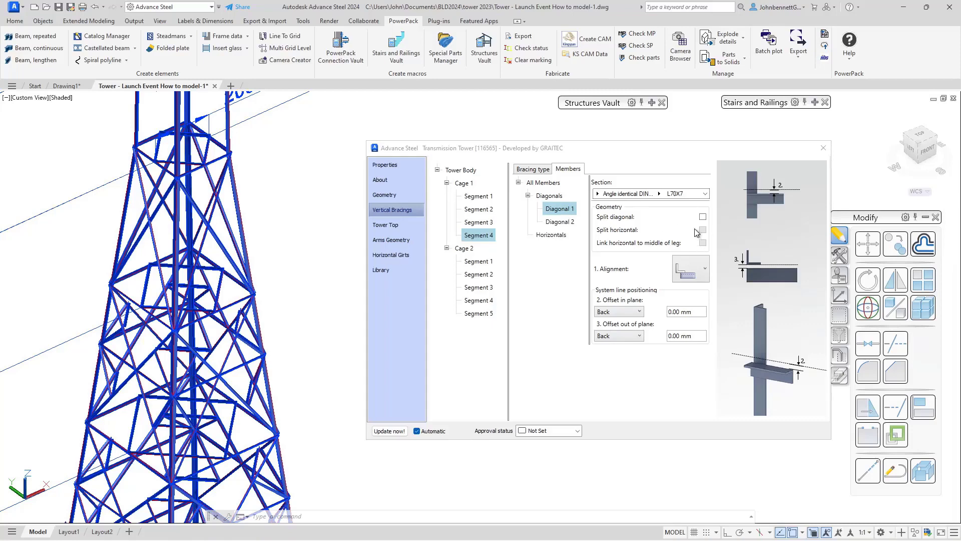
click(702, 272)
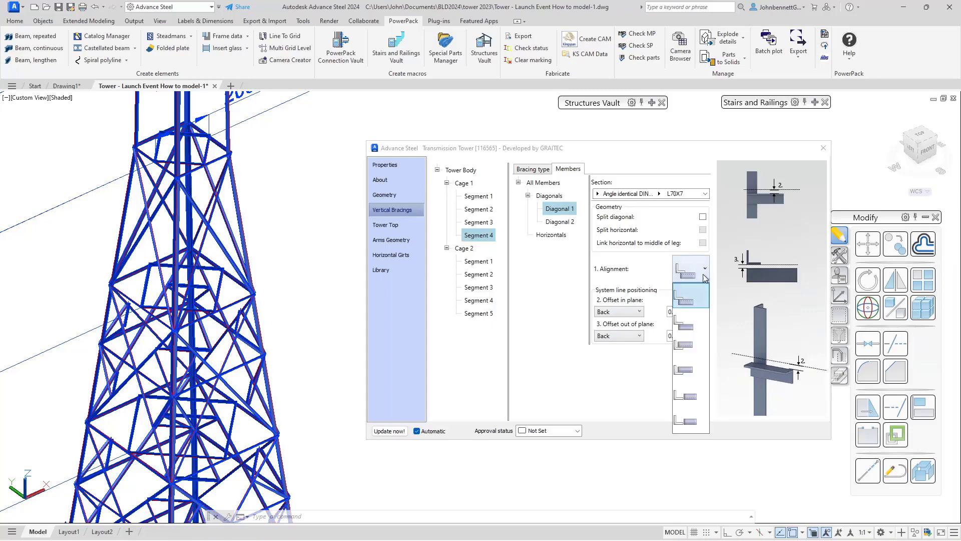
click(685, 351)
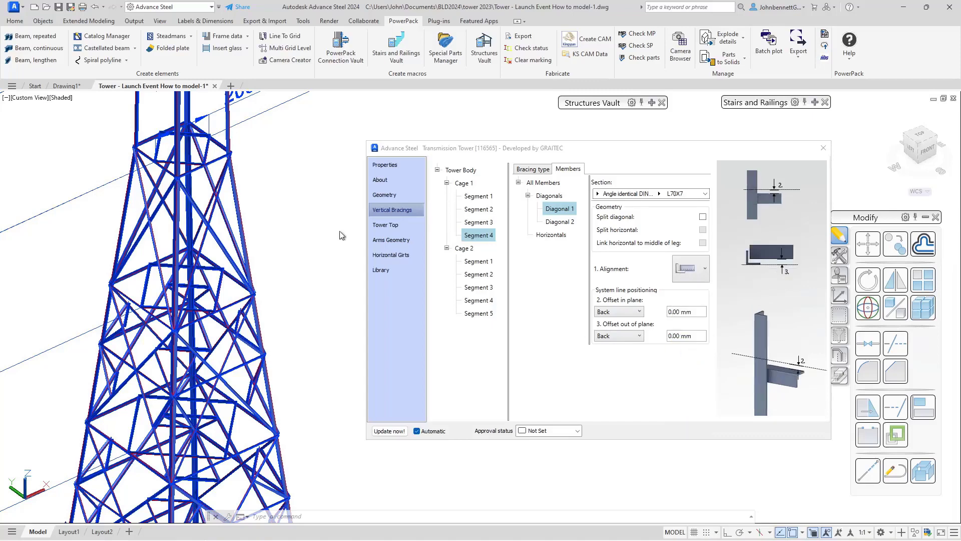
scroll(160, 233, up, 5)
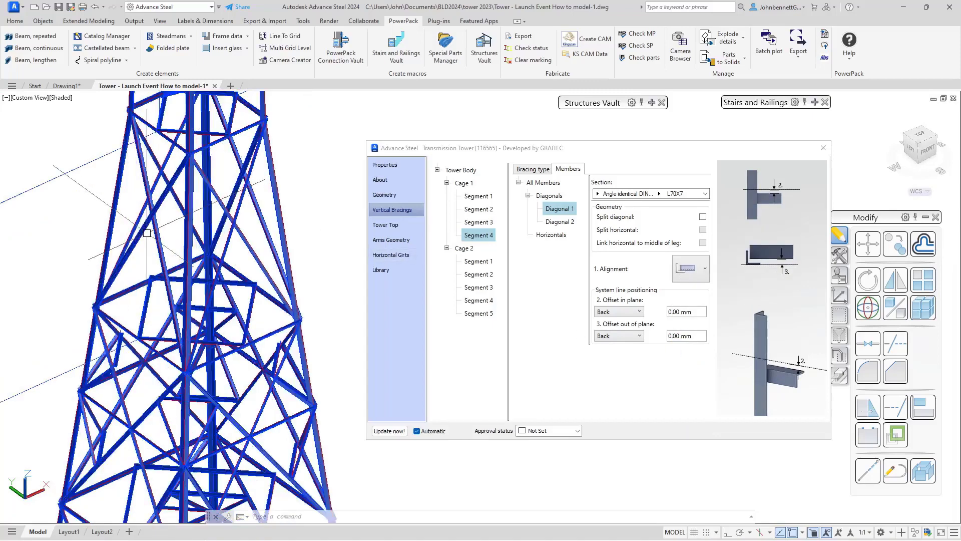
click(134, 235)
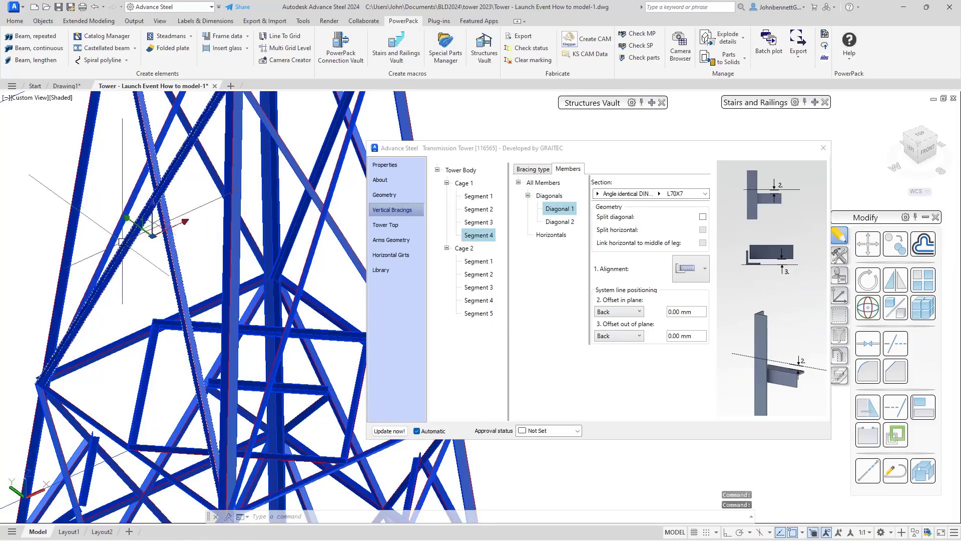
key(Escape)
scroll(254, 198, down, 6)
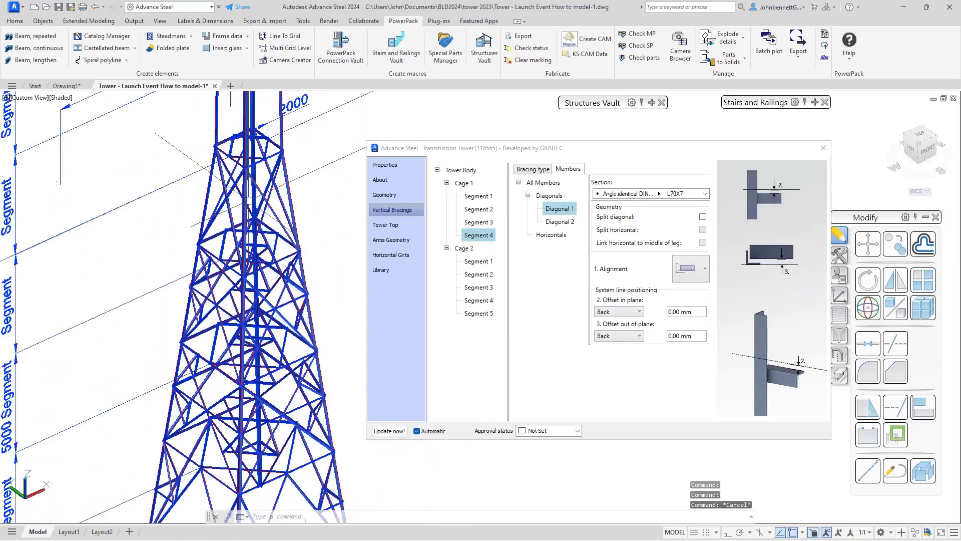
Set the bracing type of the whole Cage 2 to XH
middle_drag(254, 198, 206, 349)
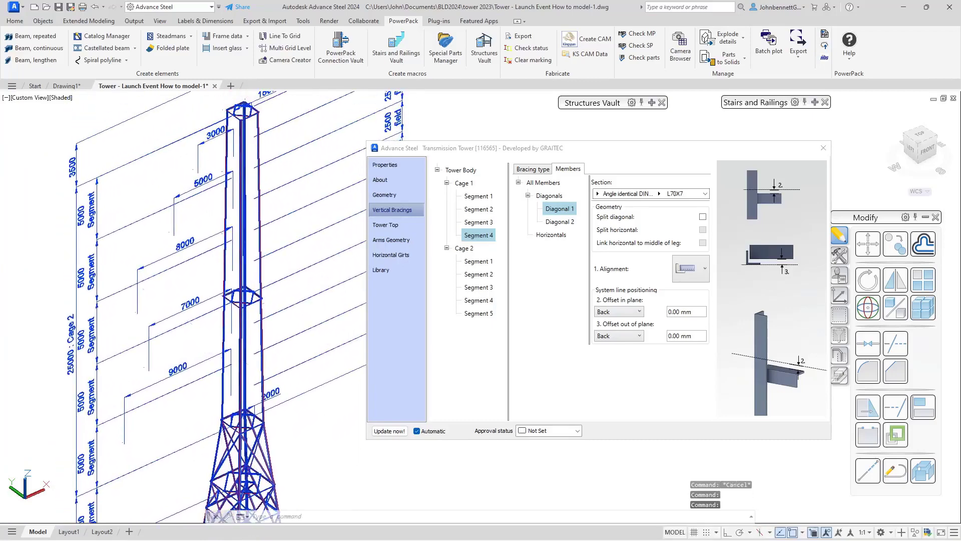
click(464, 249)
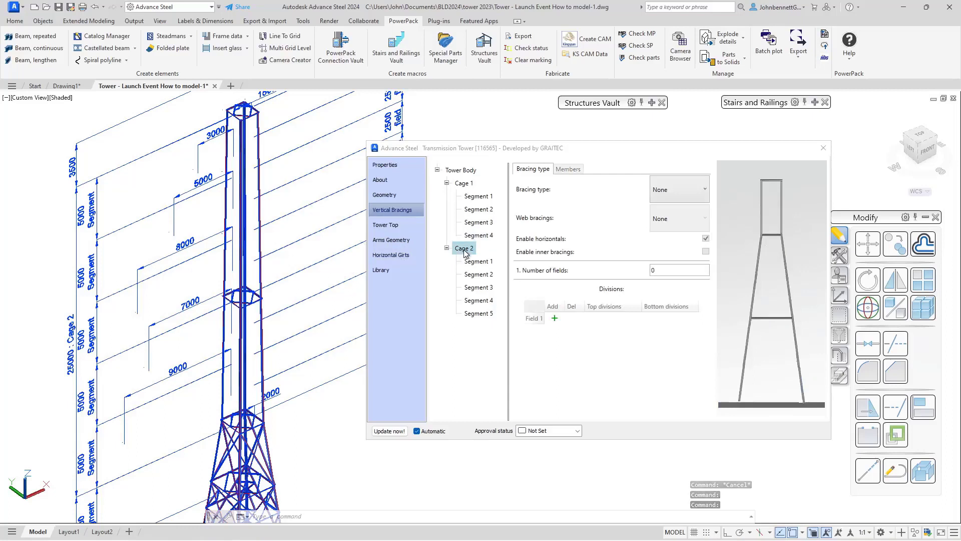
click(707, 197)
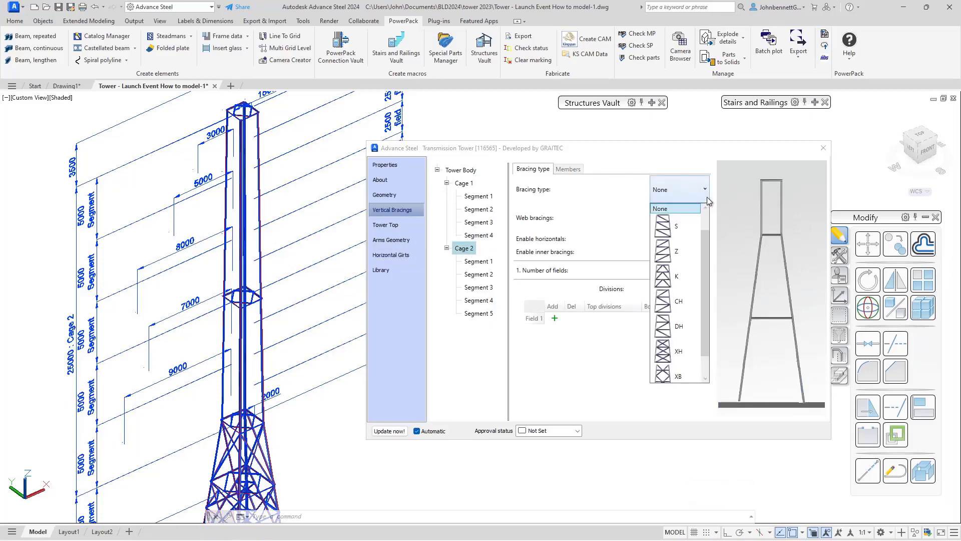
drag(704, 259, 705, 290)
drag(707, 327, 705, 320)
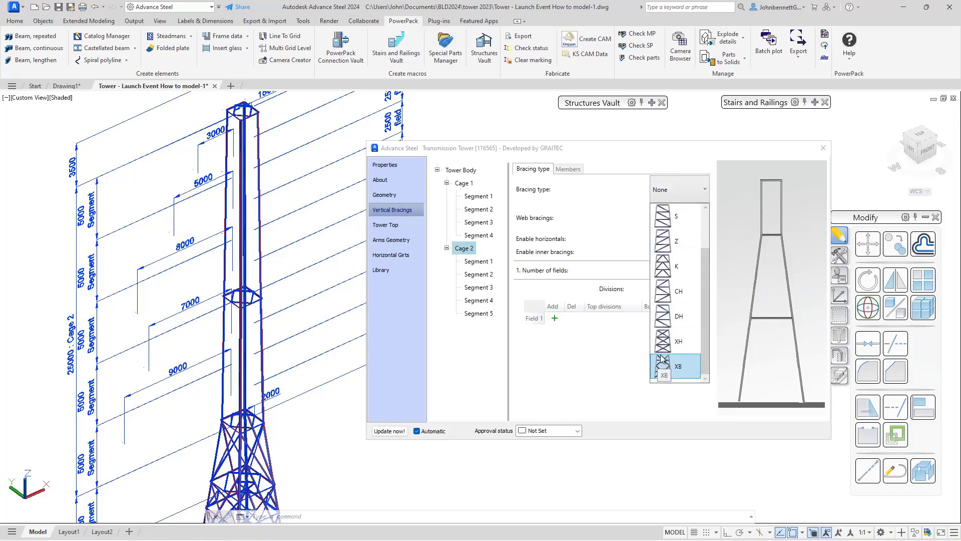
click(373, 347)
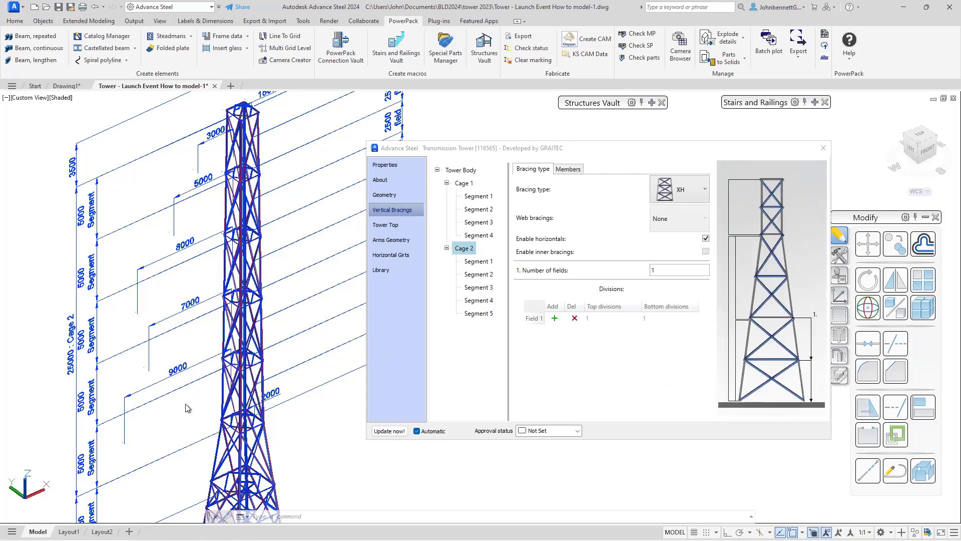
Set the number of bracing fields in Cage 2's Segment 1 to 2
scroll(229, 394, up, 5)
middle_drag(229, 394, 190, 319)
double_click(668, 269)
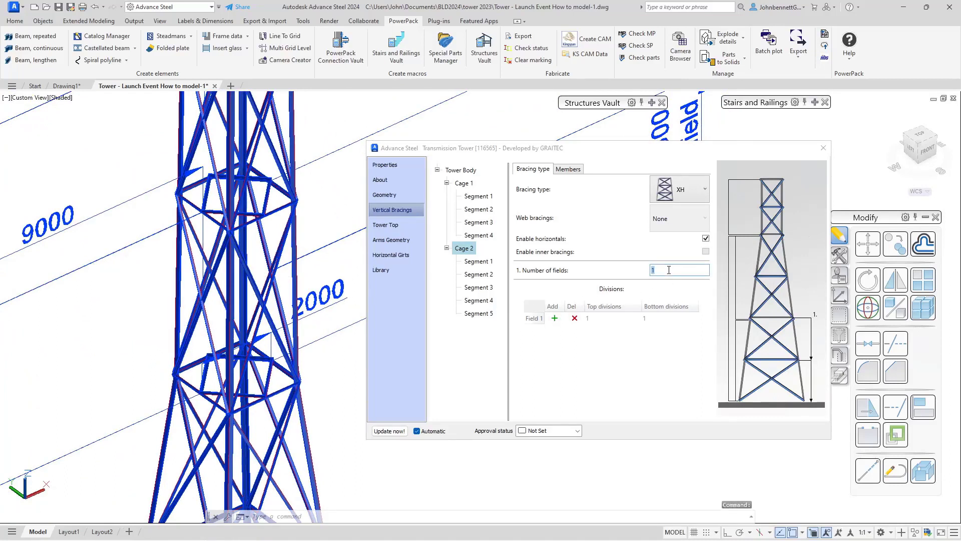
click(476, 262)
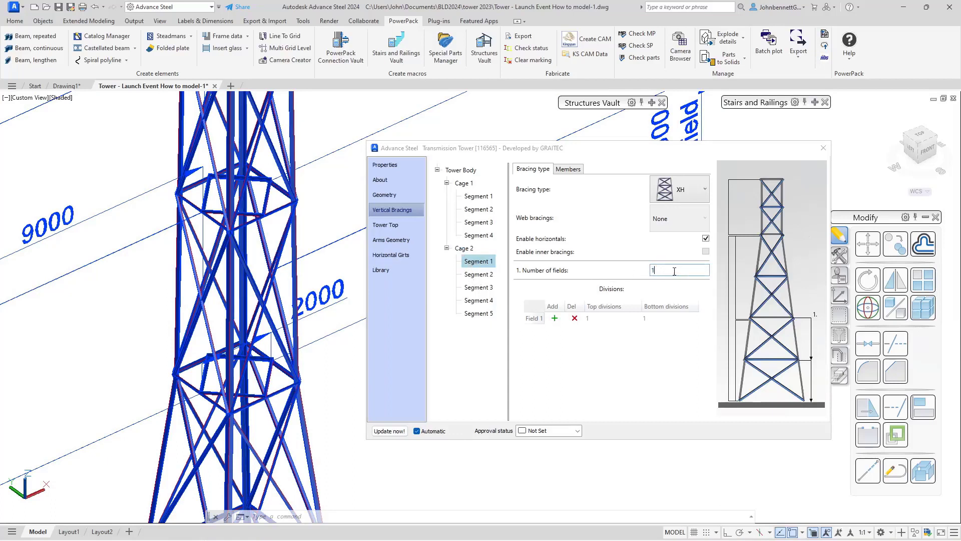
text(2)
Copy the bracing settings from Segment 1 to Segment 2 in Cage 2
click(476, 276)
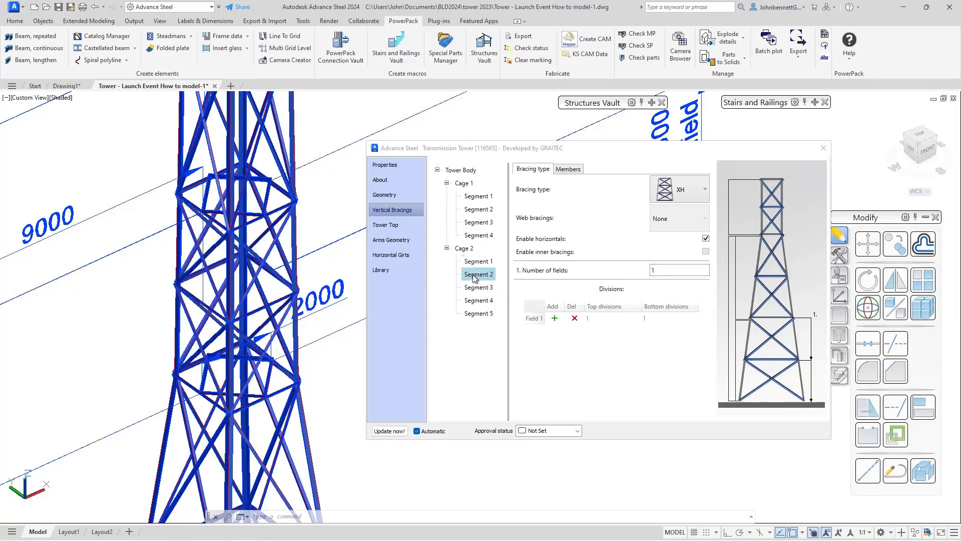
right_click(479, 278)
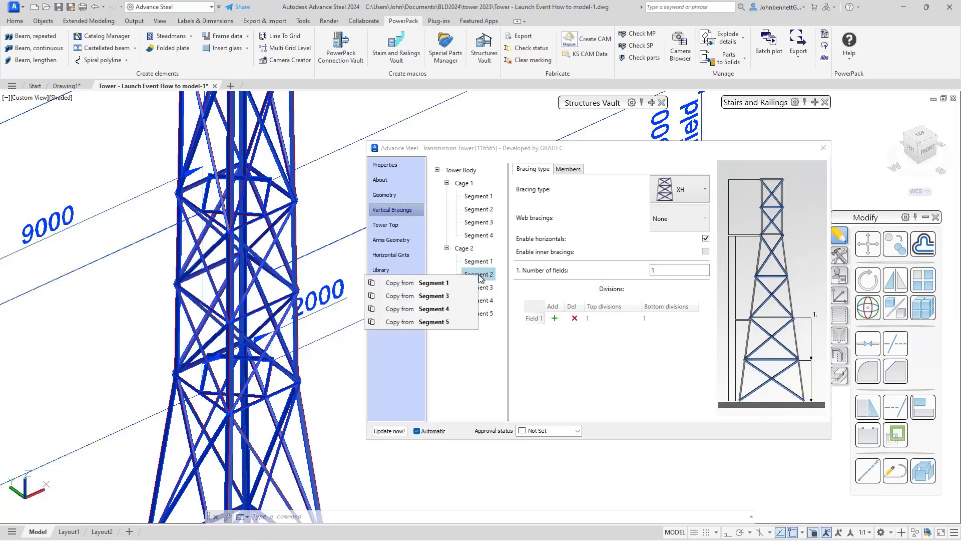
click(452, 283)
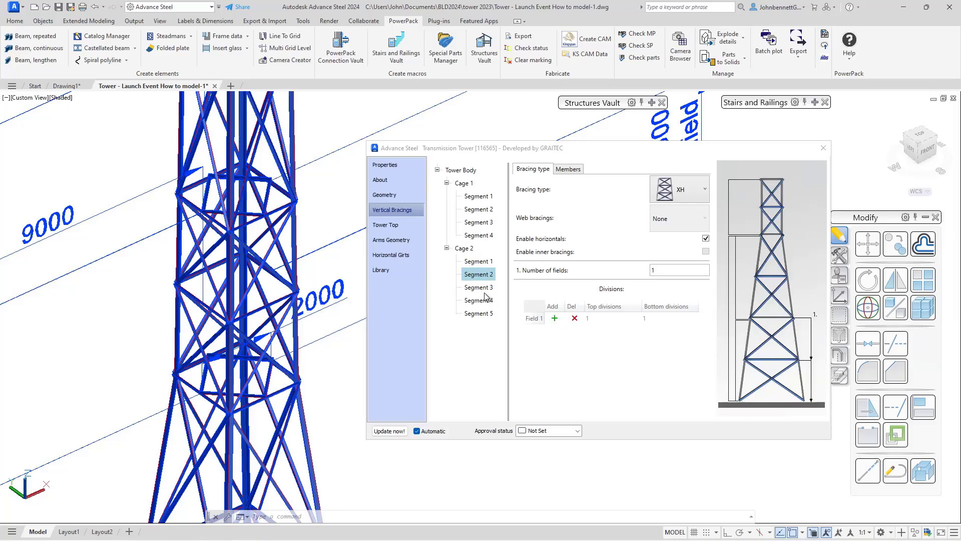
Copy the bracing settings from Segment 2 to Segment 3 in Cage 2
middle_drag(337, 274, 311, 416)
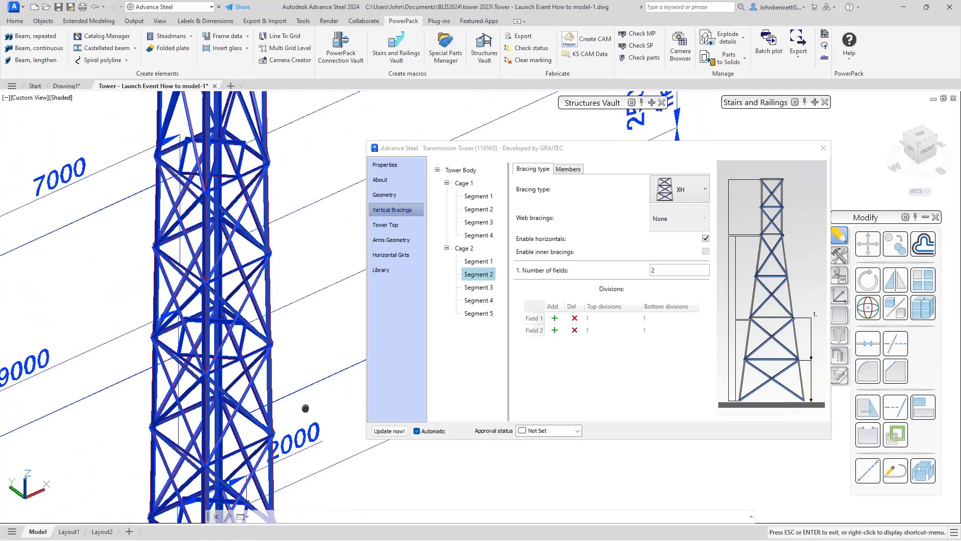
click(479, 288)
right_click(483, 289)
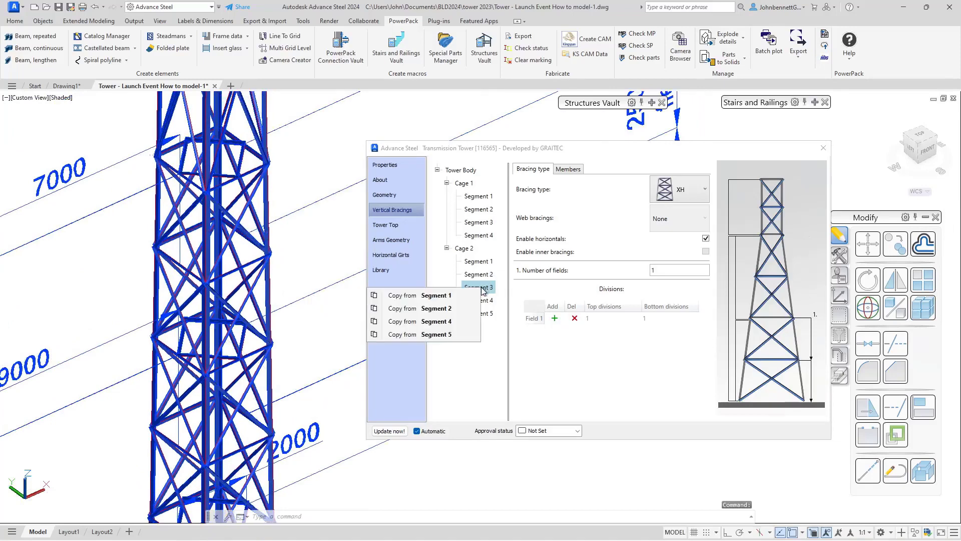
click(442, 311)
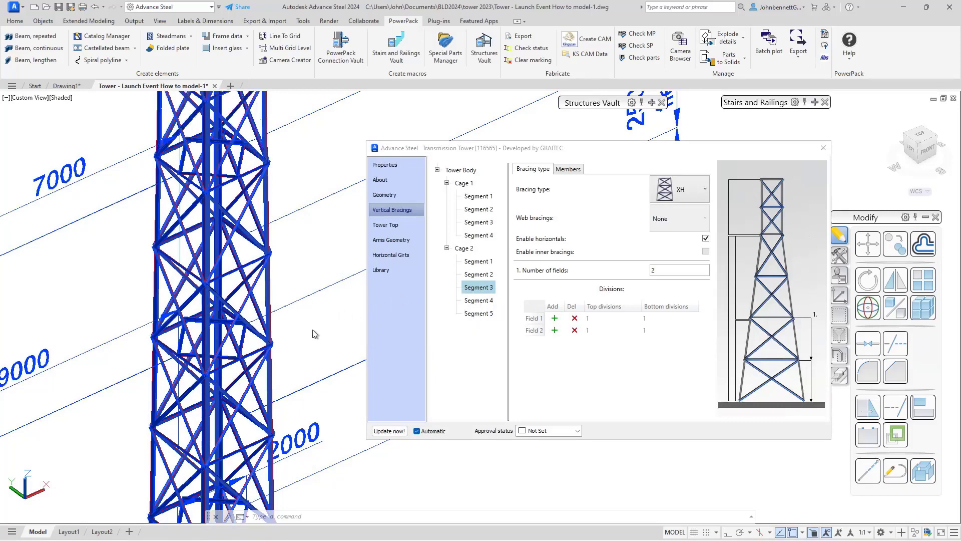
Copy the bracing settings from Segment 1 to Segment 4 in Cage 2
scroll(315, 334, down, 5)
middle_drag(314, 334, 312, 396)
click(478, 301)
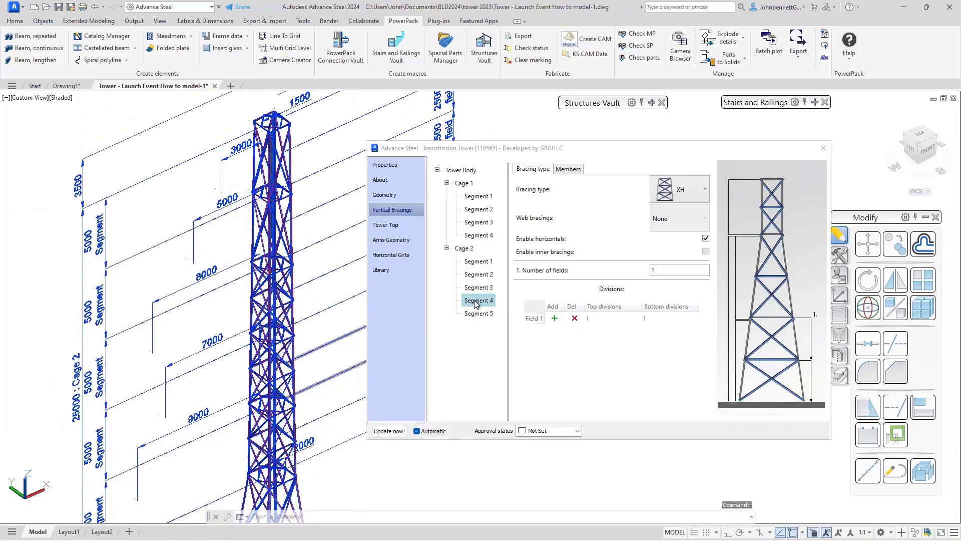
right_click(476, 304)
click(439, 309)
Set the number of bracing fields in Cage 2's Segment 5 to 3
click(480, 316)
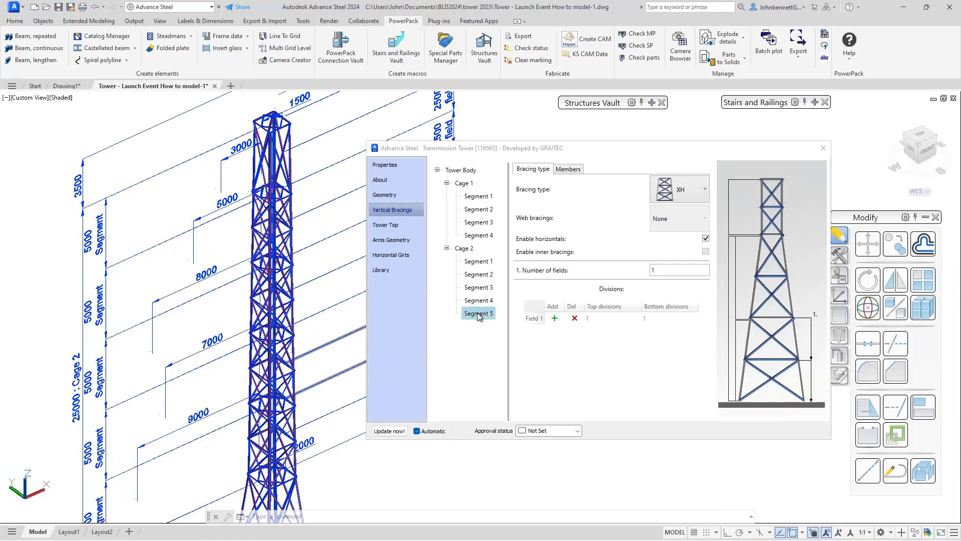
double_click(669, 271)
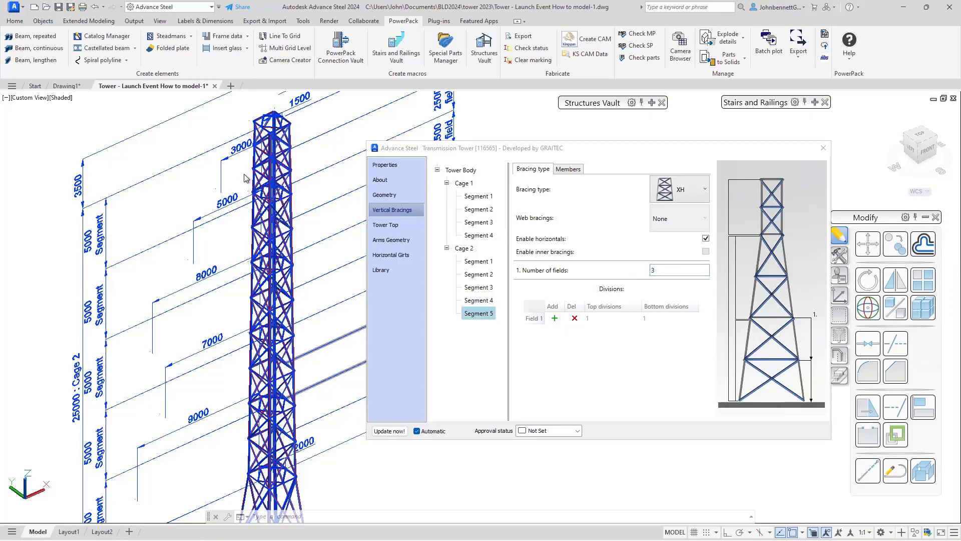
scroll(244, 178, up, 5)
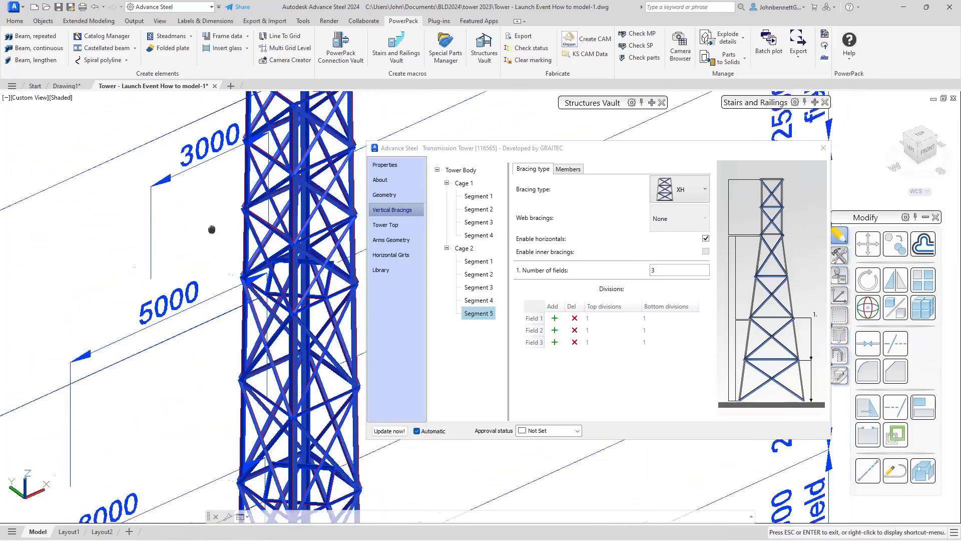
Examine the bracing in the model from the uppermost segment down the full height of Cage 2
drag(211, 229, 185, 277)
key(Escape)
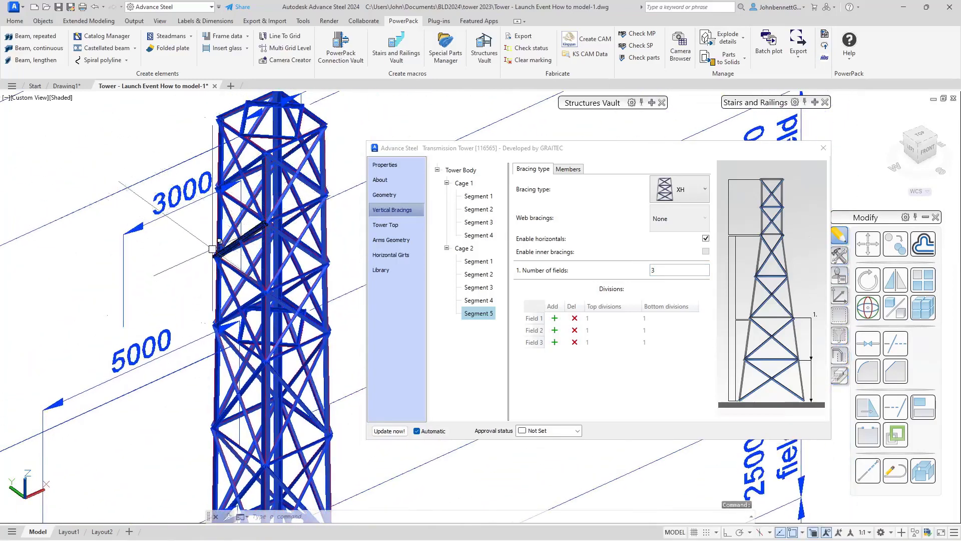
scroll(177, 271, down, 2)
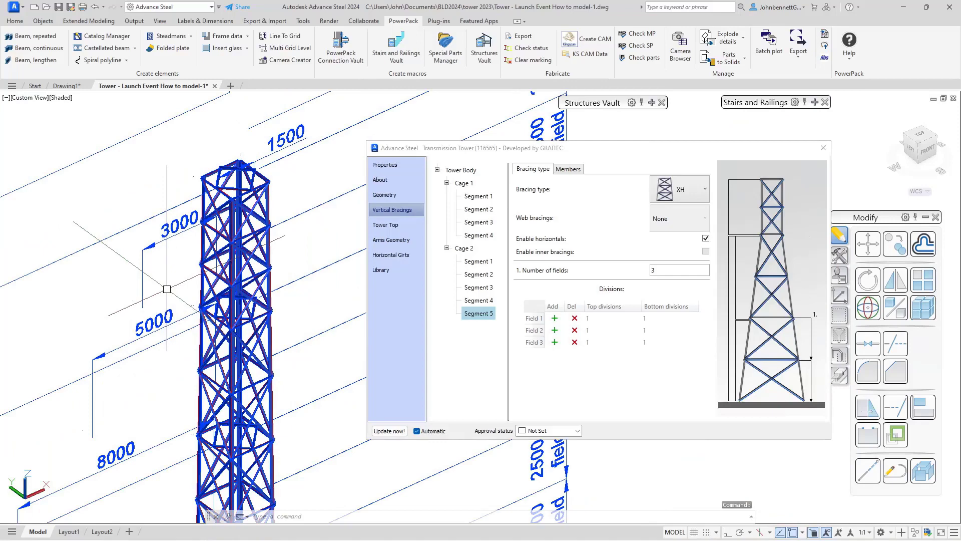
scroll(167, 289, down, 4)
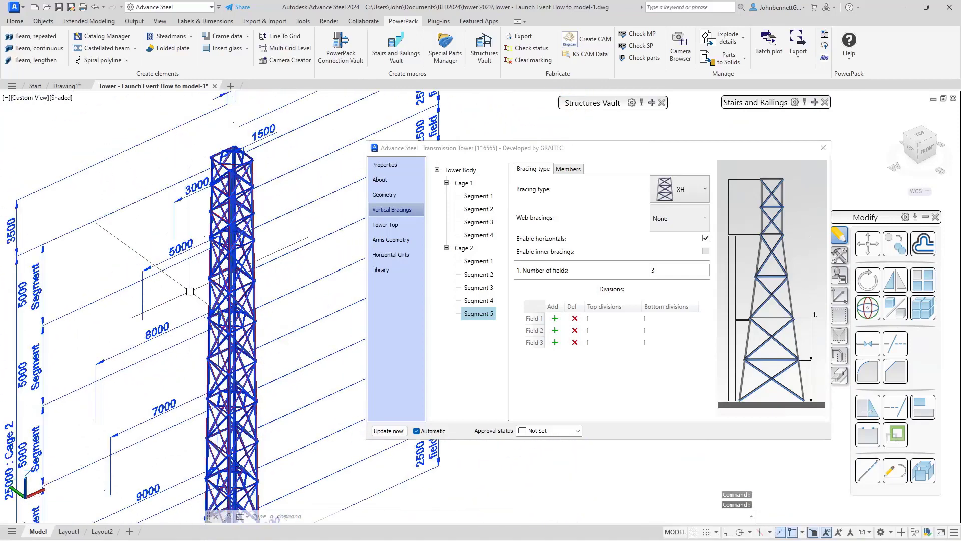
scroll(189, 291, down, 1)
key(Return)
drag(174, 360, 177, 306)
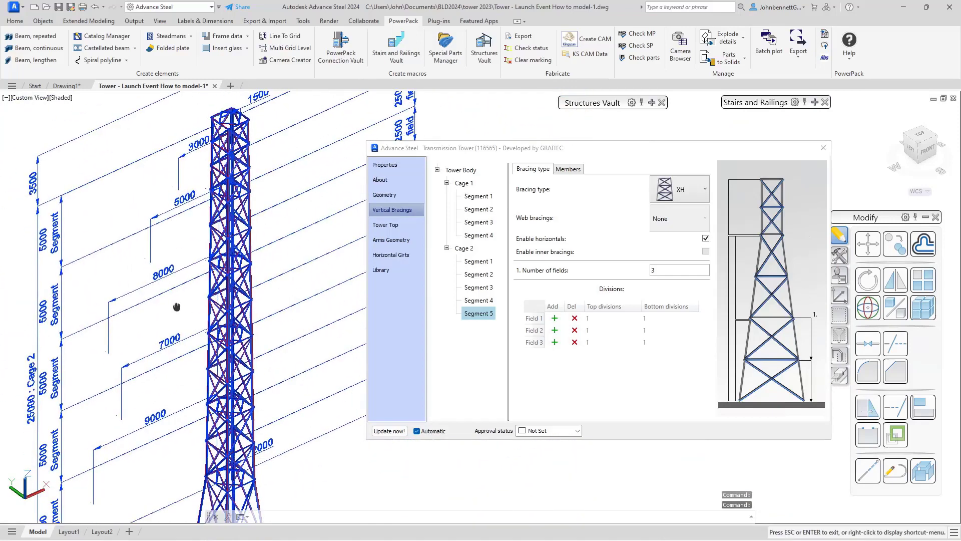
key(Escape)
scroll(176, 305, down, 2)
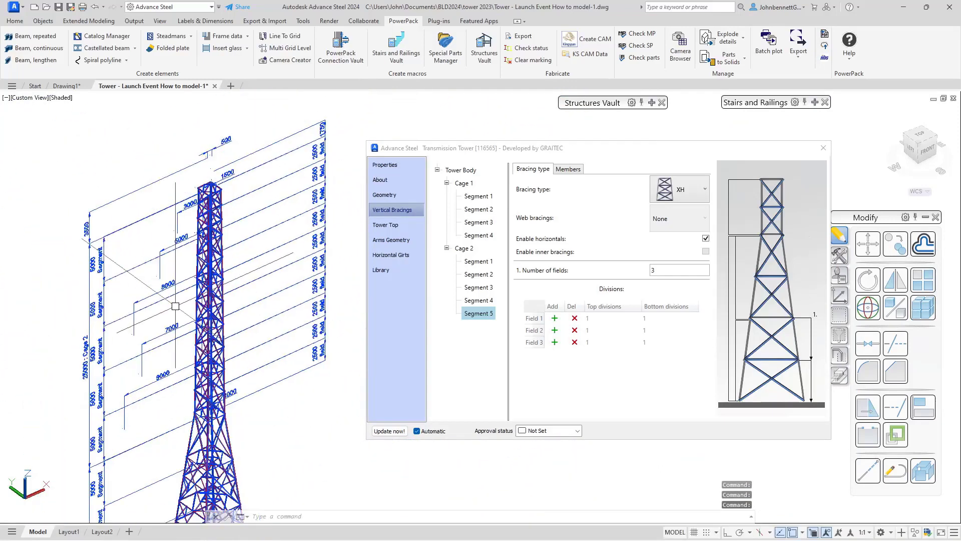
Enable the tower top above Cage 2 and inspect its legs in the model
click(386, 226)
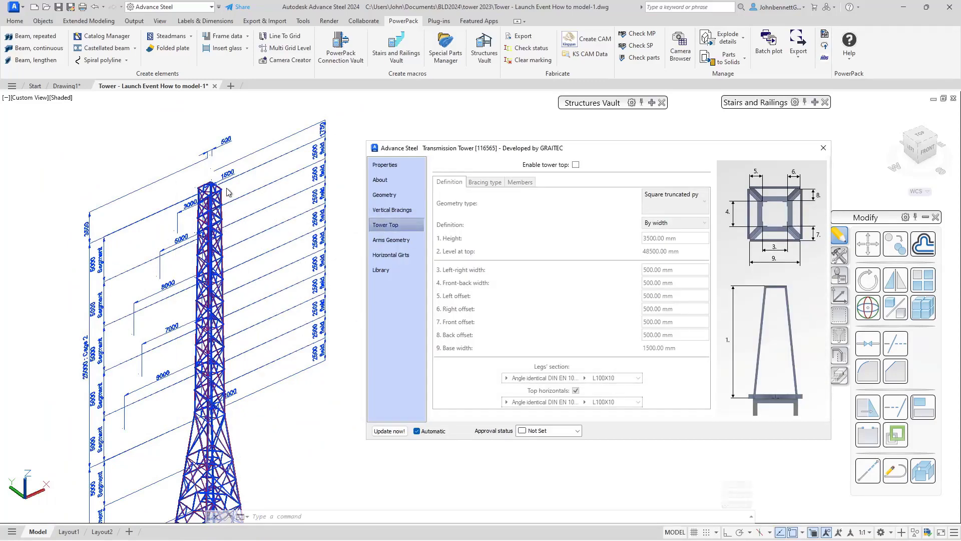
click(576, 165)
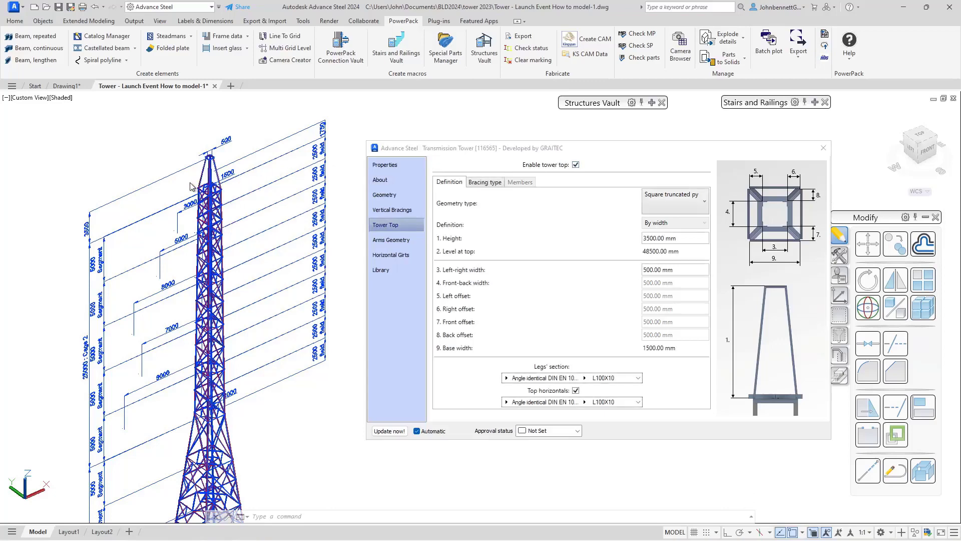
scroll(159, 300, up, 8)
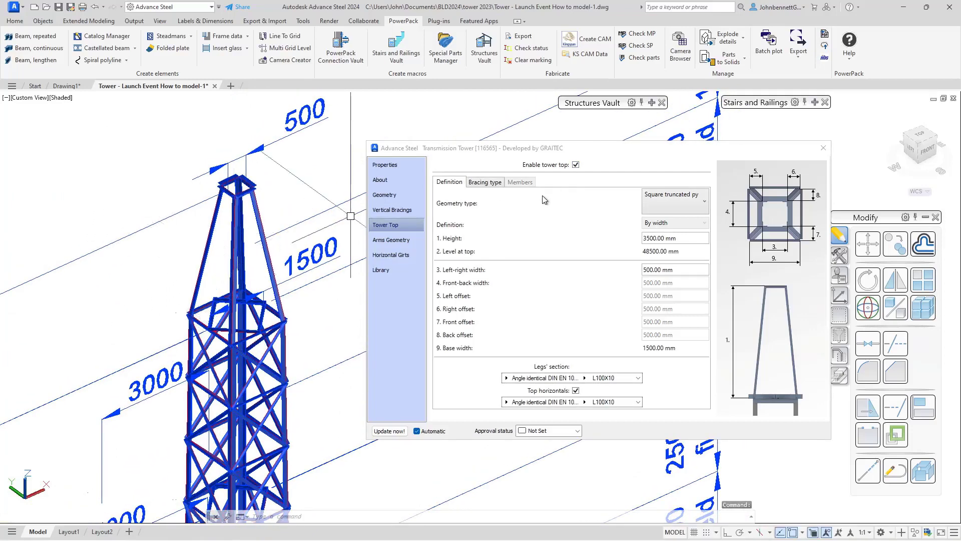
Set the bracing type of the tower top to DH on all sides
click(489, 182)
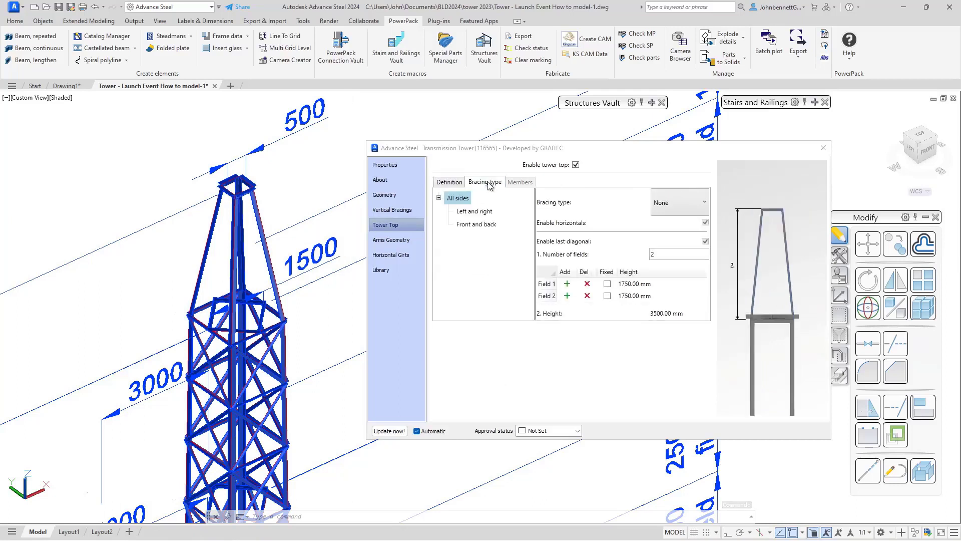
click(693, 212)
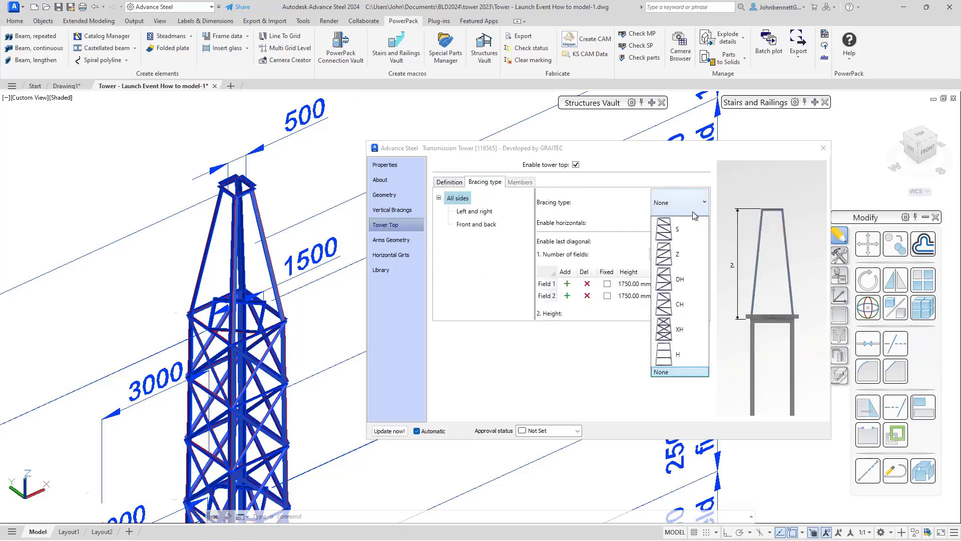
click(669, 283)
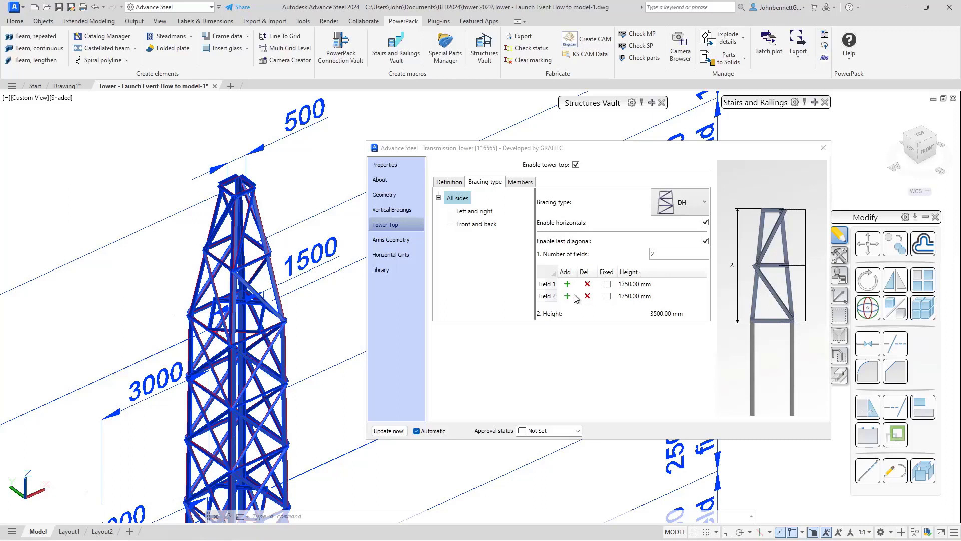
Examine the tower top's bracing on each side and its member tree, section and alignment options
click(471, 212)
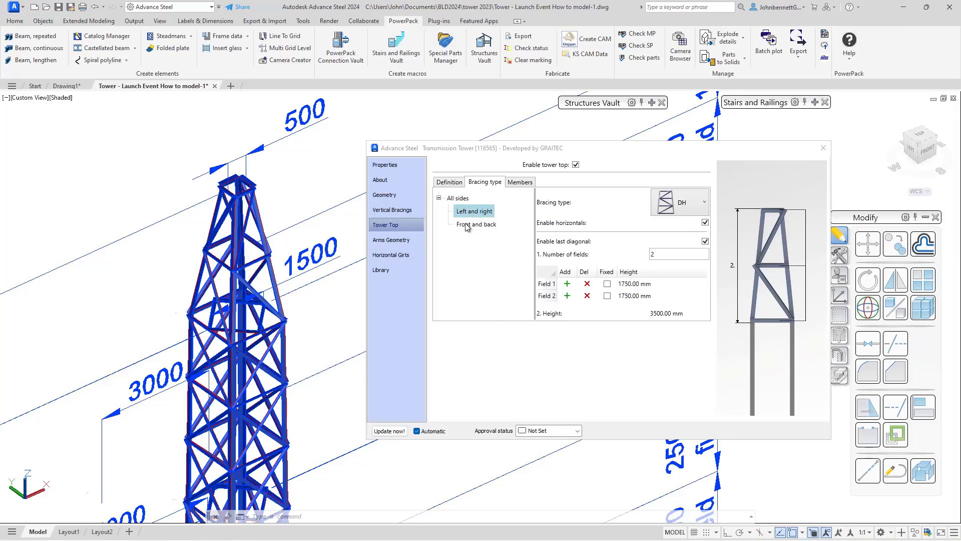
click(467, 227)
click(519, 183)
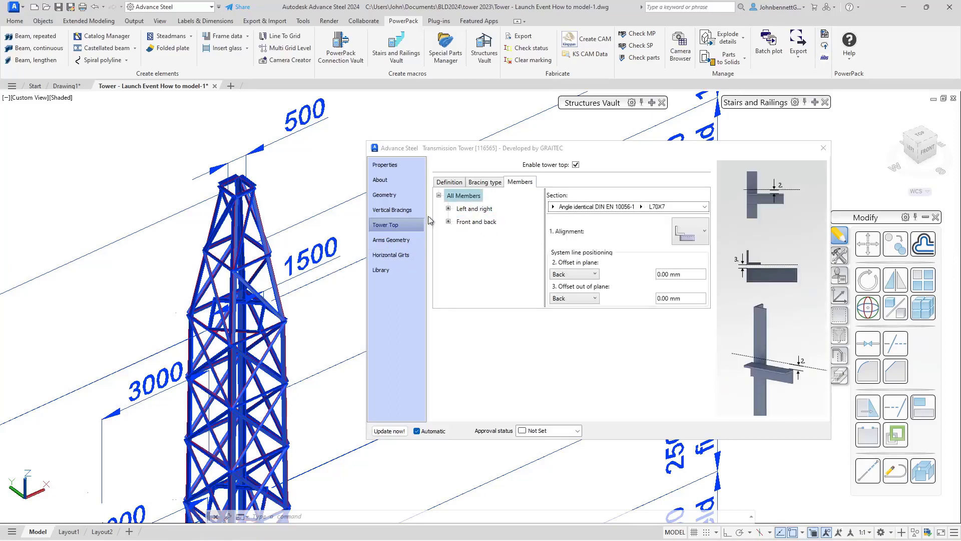
click(448, 209)
click(457, 235)
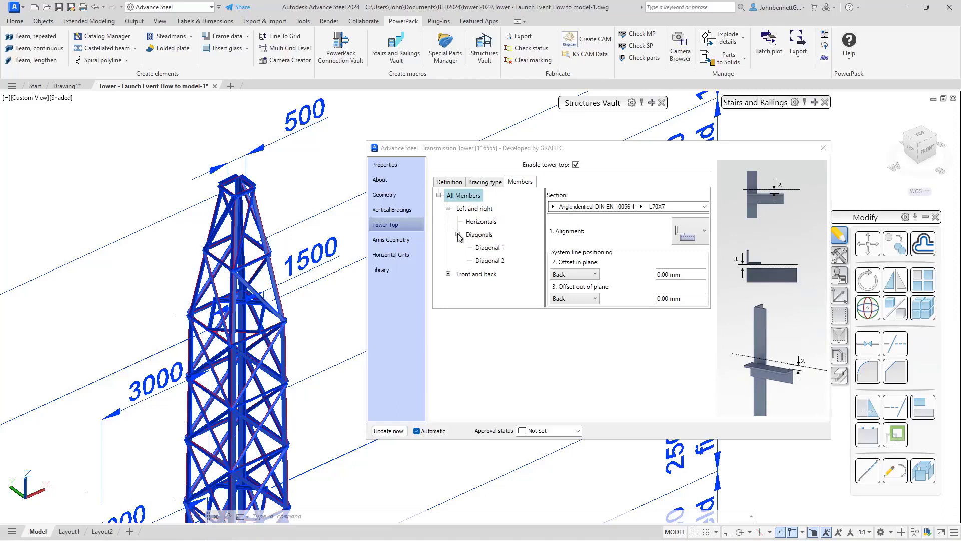
click(449, 274)
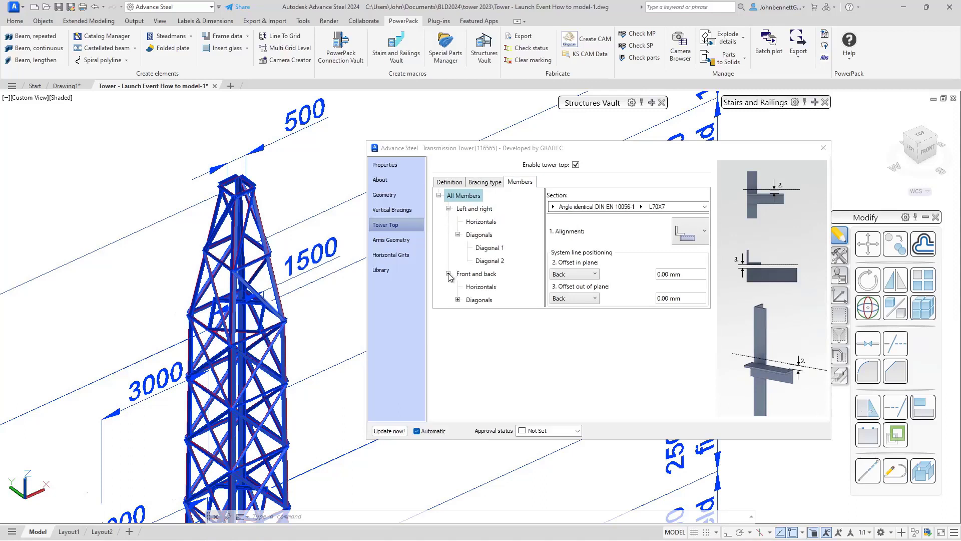
click(458, 300)
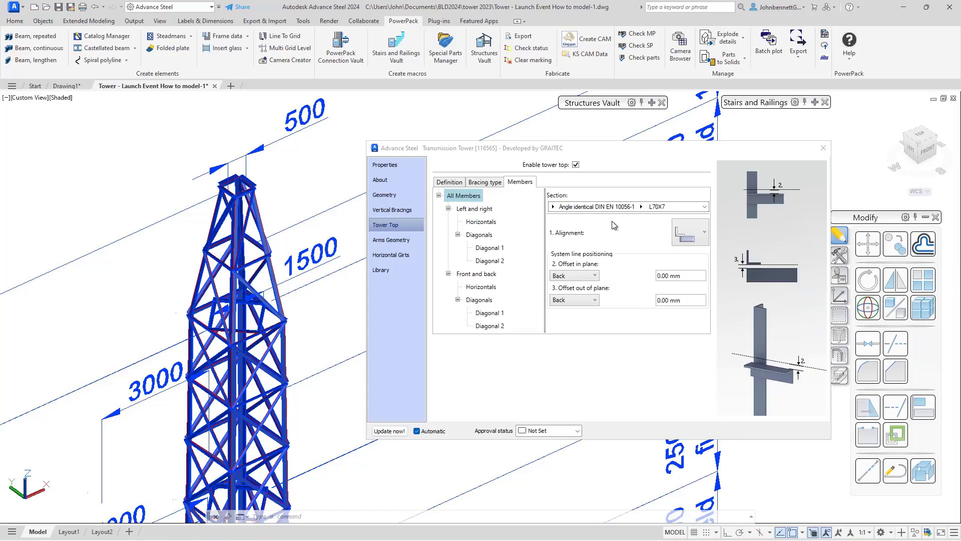
click(705, 233)
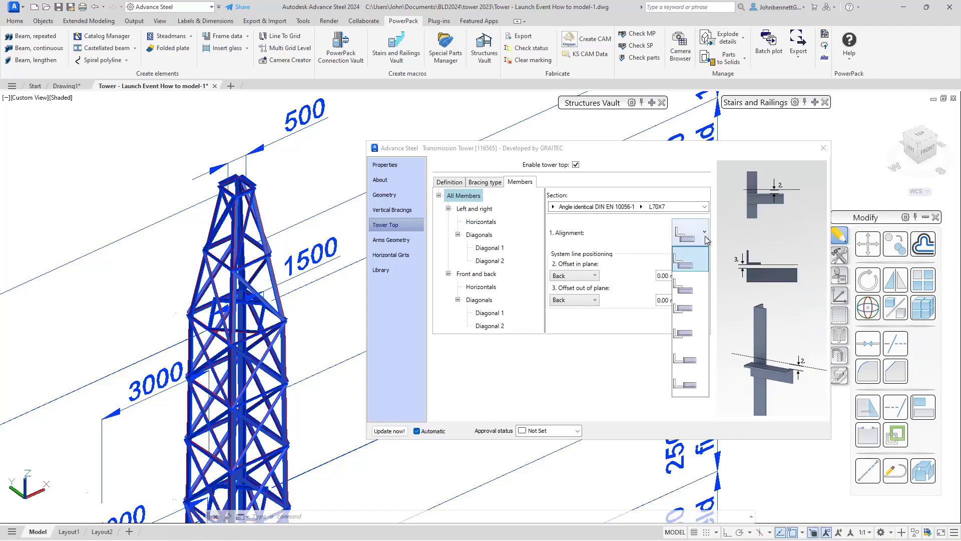
click(643, 237)
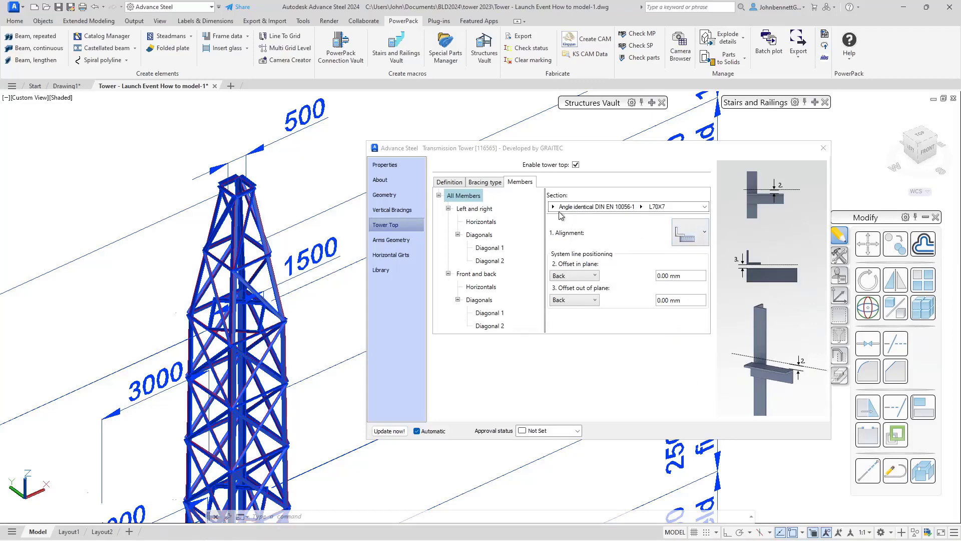
click(553, 206)
click(523, 388)
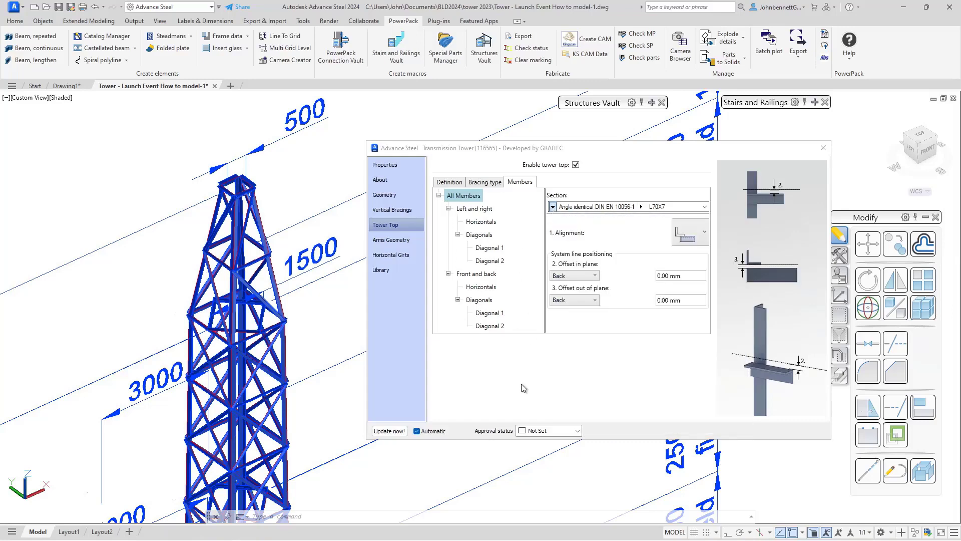
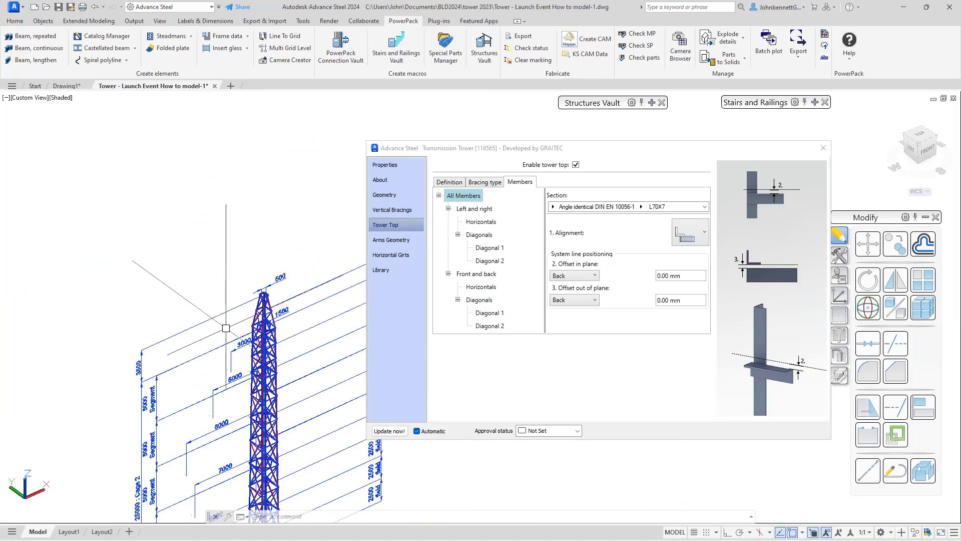
Add a pair of arms to the tower body at Field 2 of Cage 2's Segment 1
middle_drag(190, 310, 224, 244)
scroll(225, 243, up, 5)
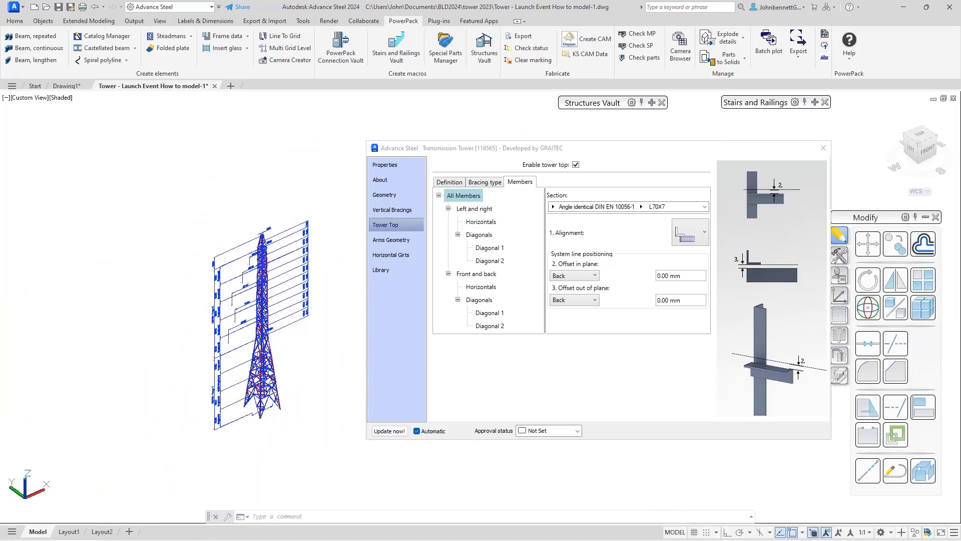
key(Escape)
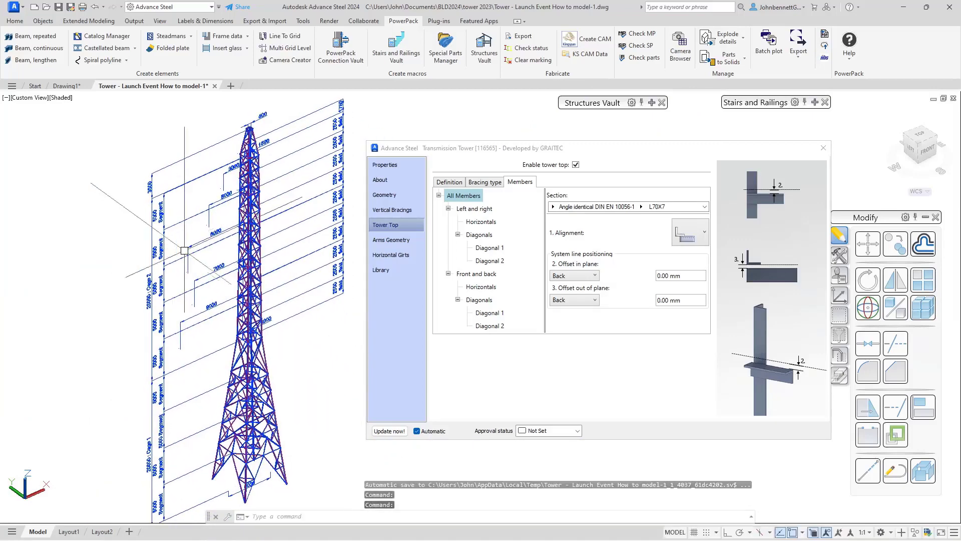
click(389, 242)
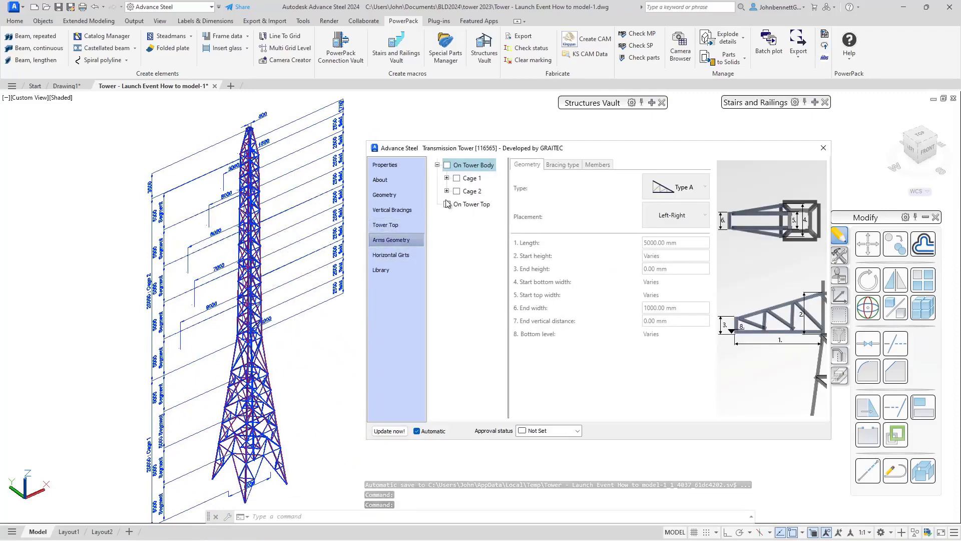
click(447, 178)
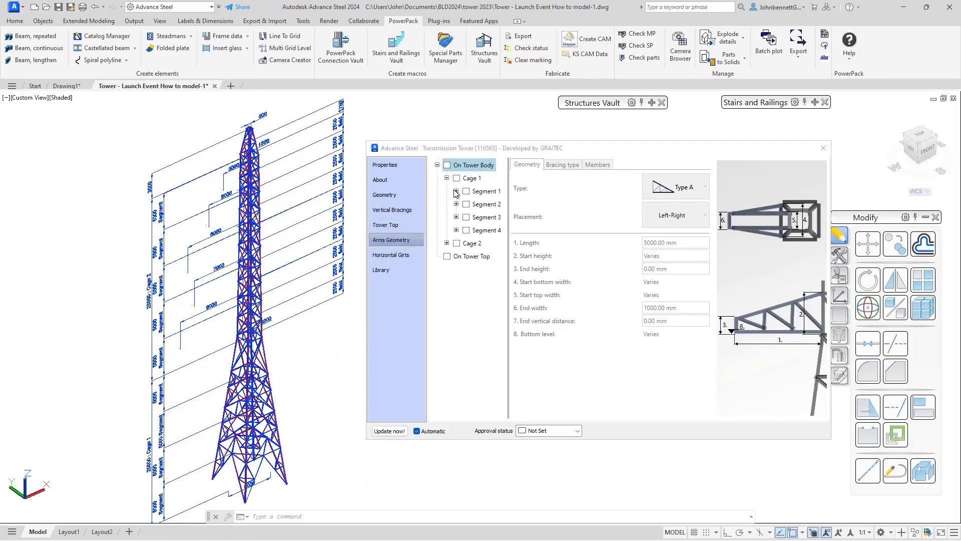
click(456, 190)
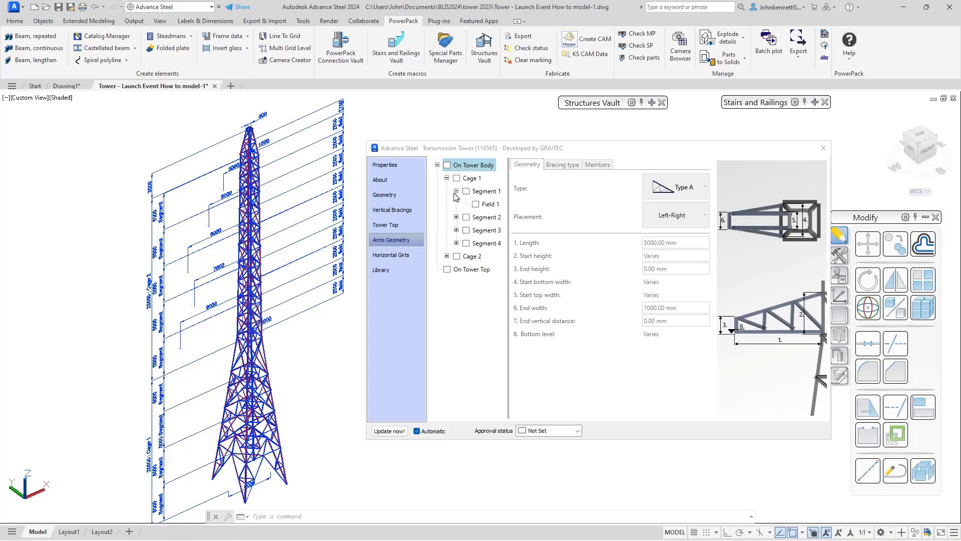
click(447, 177)
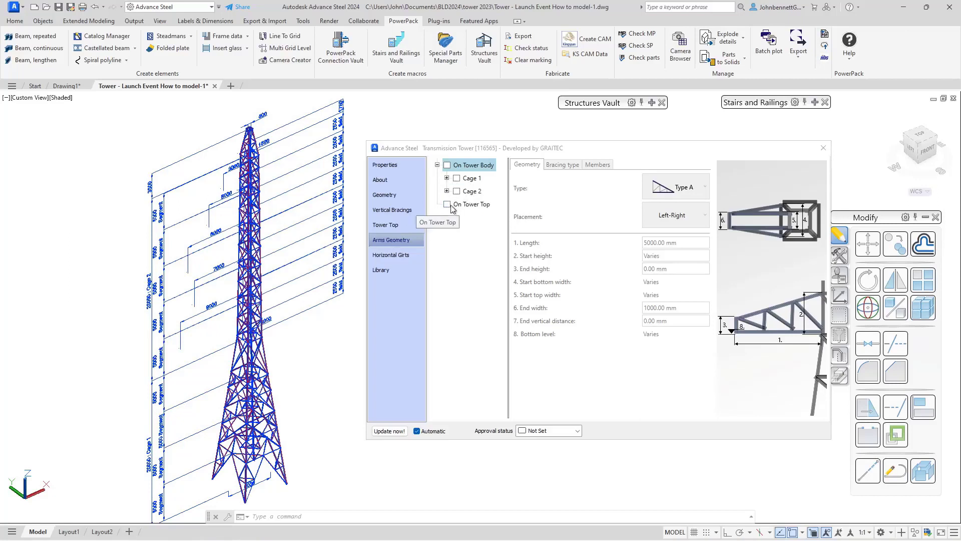
click(446, 191)
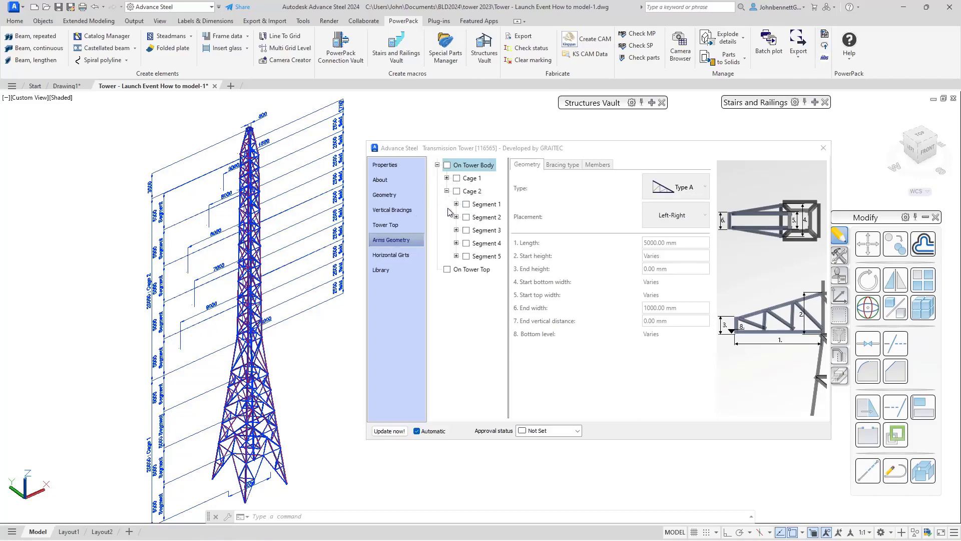
click(456, 205)
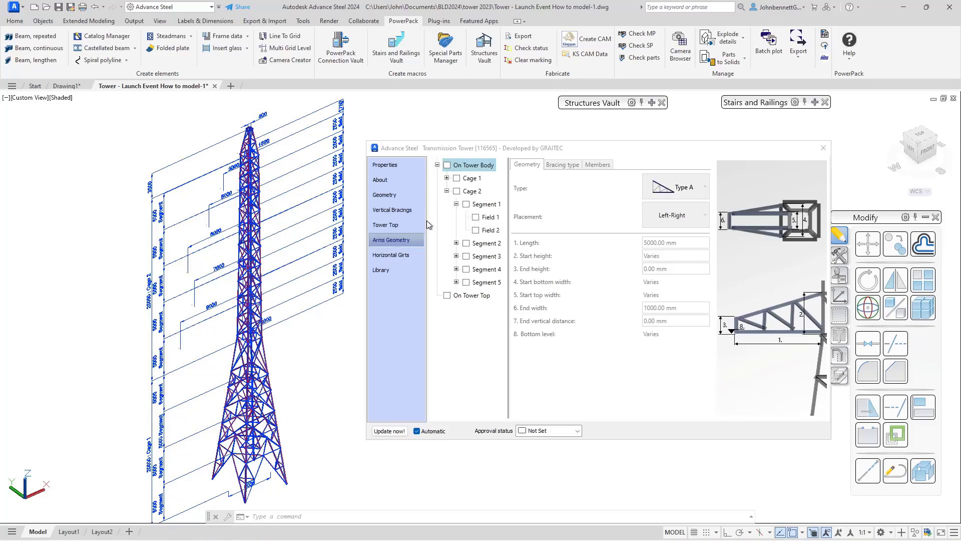
click(476, 230)
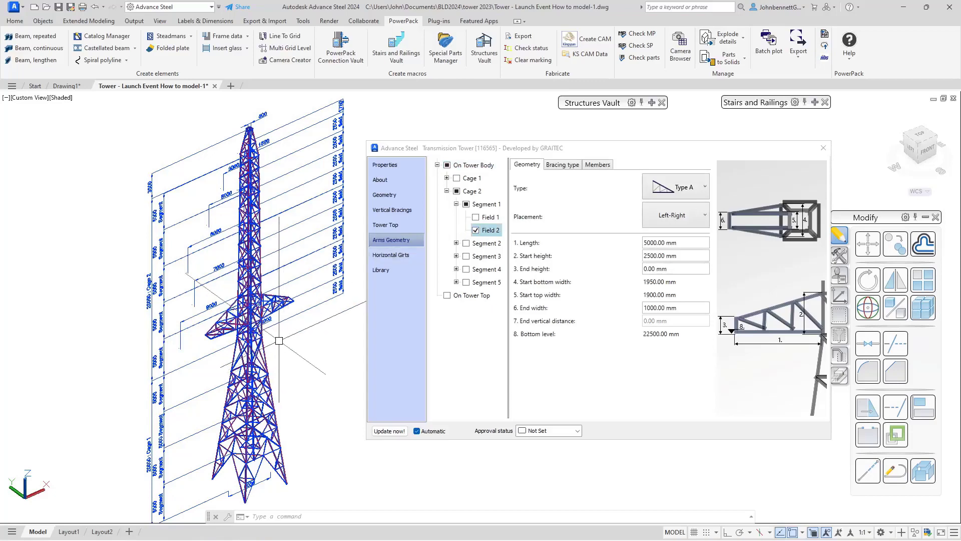
scroll(278, 338, up, 3)
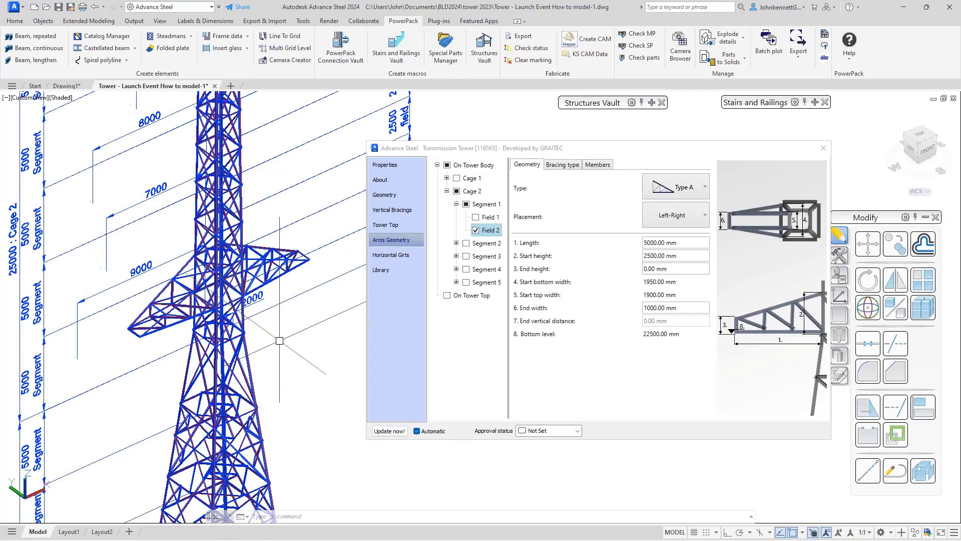
Set the length of the arms at Cage 2's Segment 1, Field 2 to 9000 mm
click(664, 241)
click(684, 243)
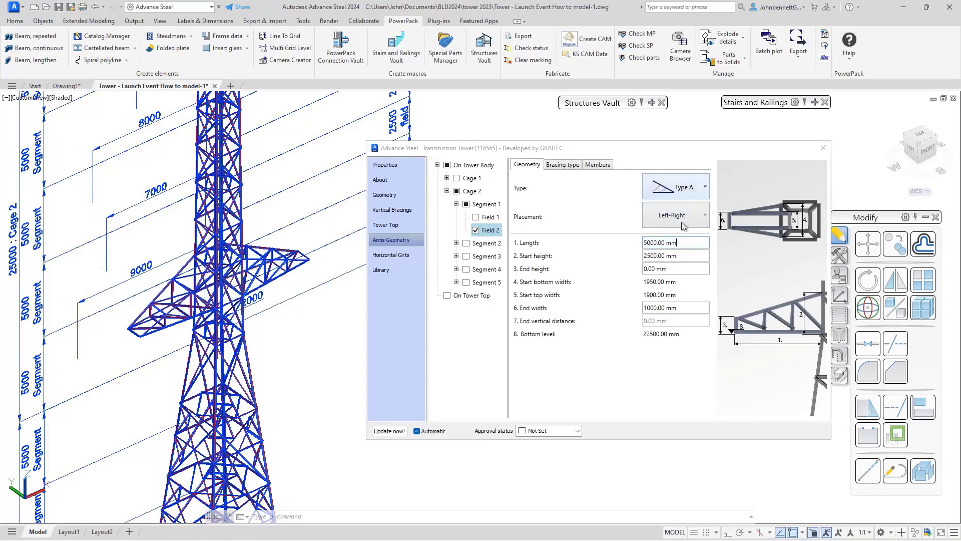
click(703, 199)
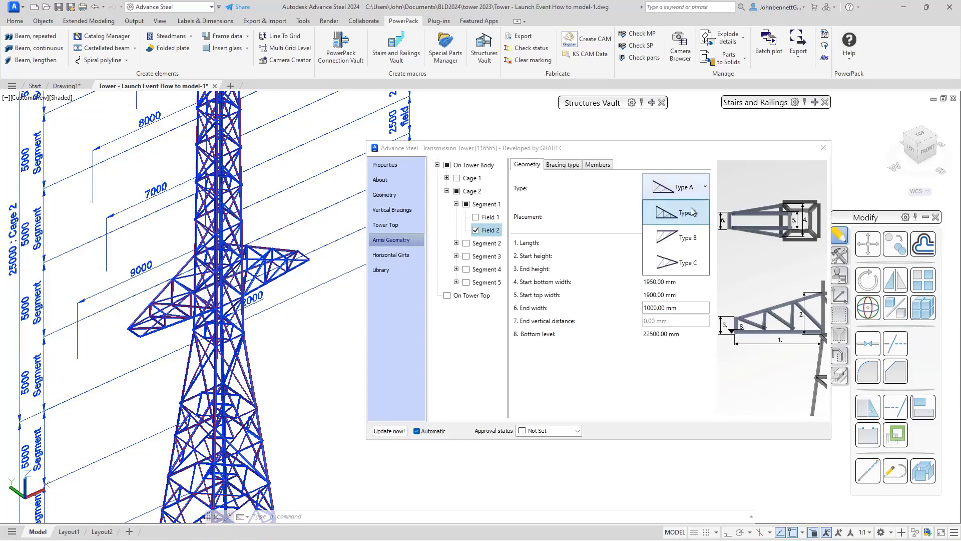
click(624, 388)
click(687, 244)
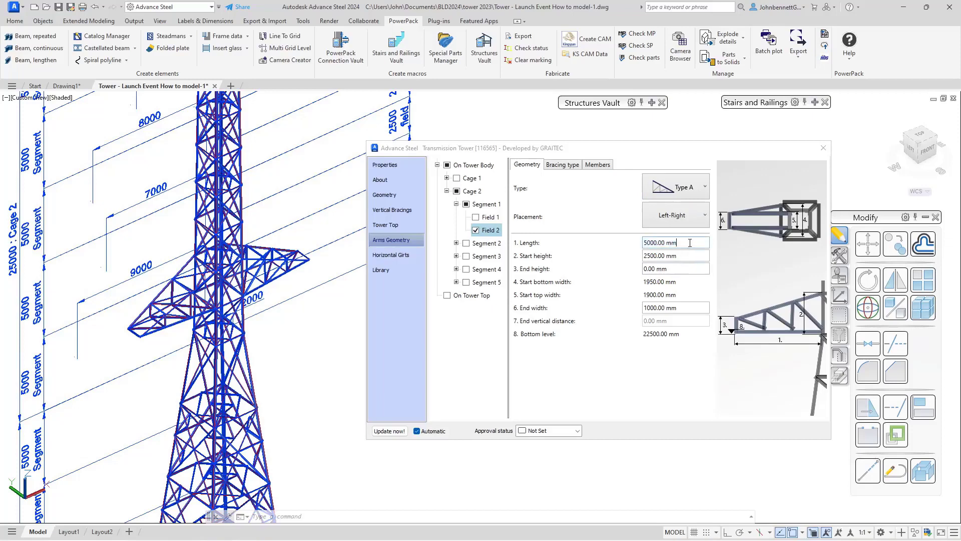
text(9000)
key(Return)
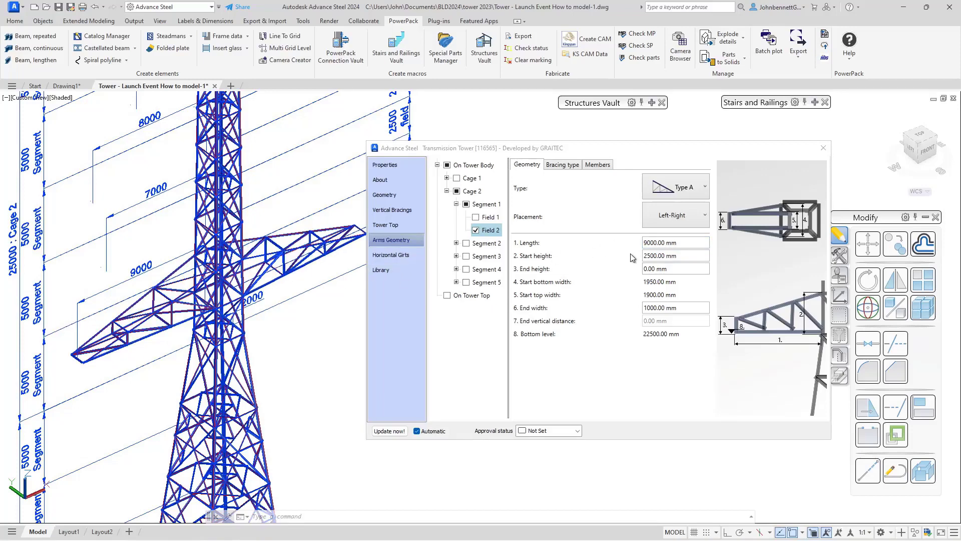
Examine the Segment 1 arms' end dimensions, bracing options and member settings for the top, bottom and lateral sides
click(676, 306)
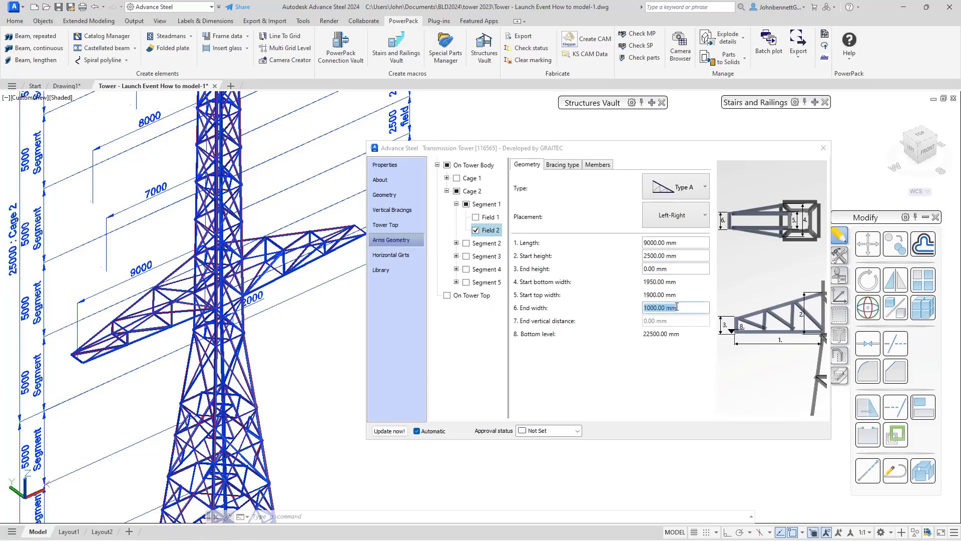
click(668, 269)
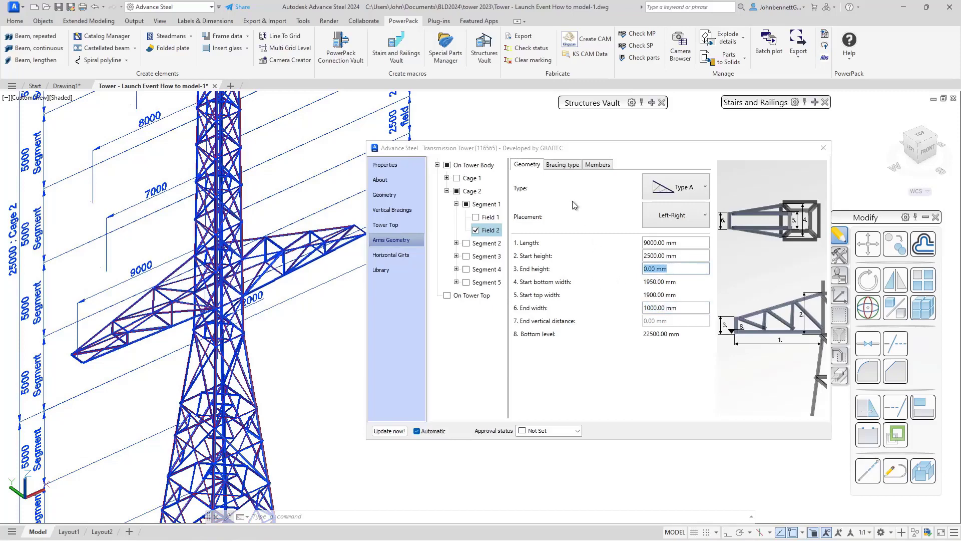
click(567, 168)
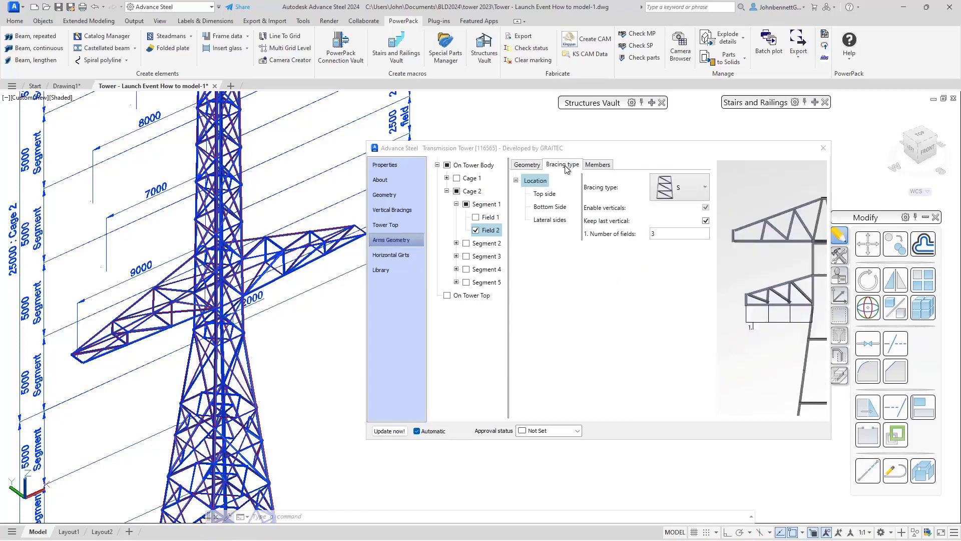
click(705, 188)
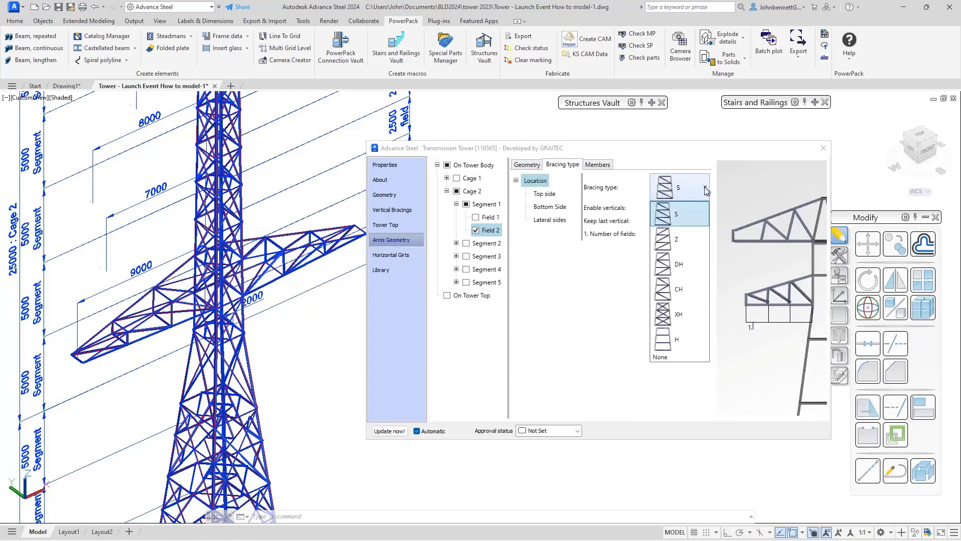
click(706, 190)
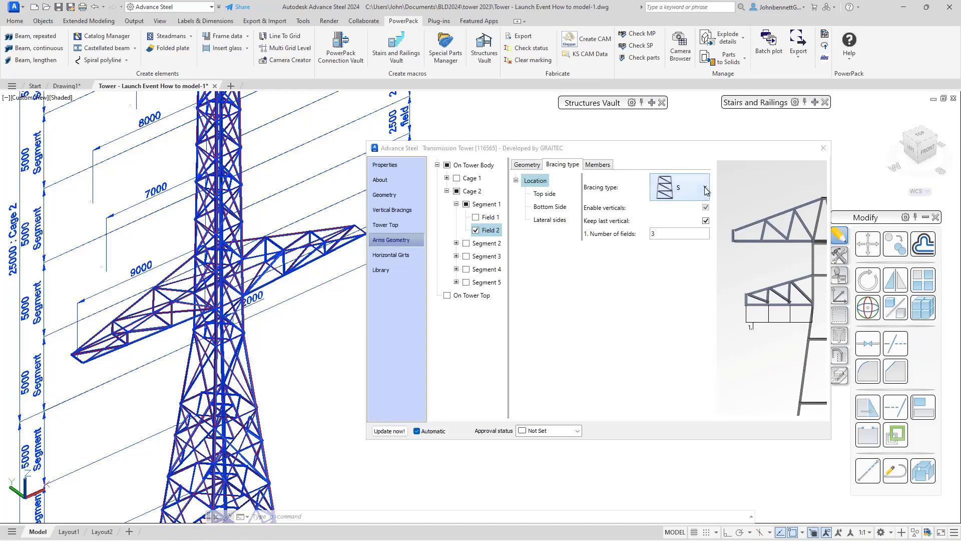
click(546, 196)
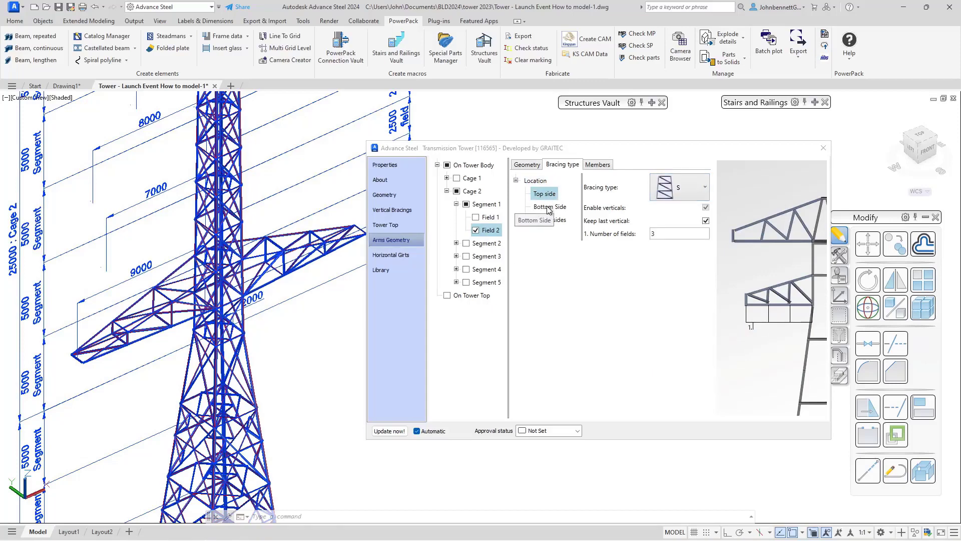
click(551, 207)
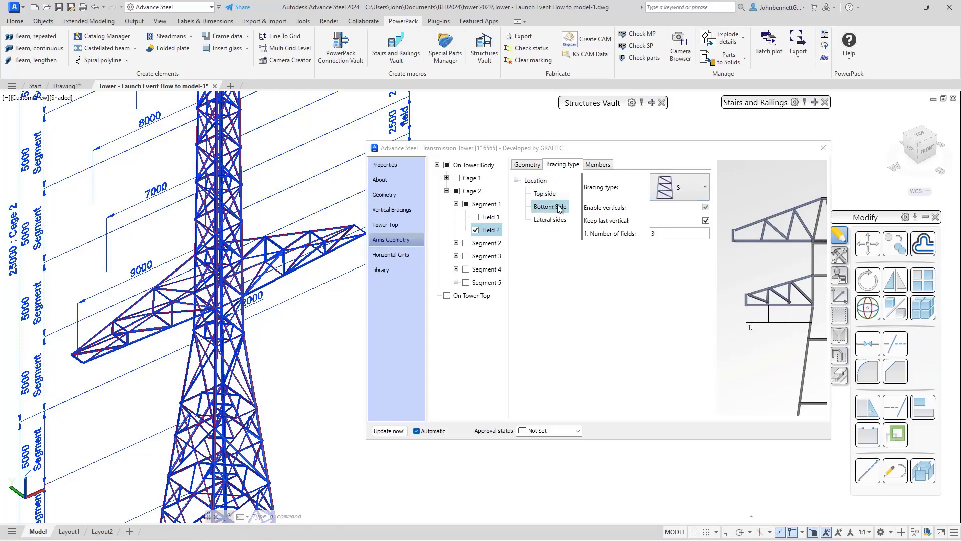
click(596, 166)
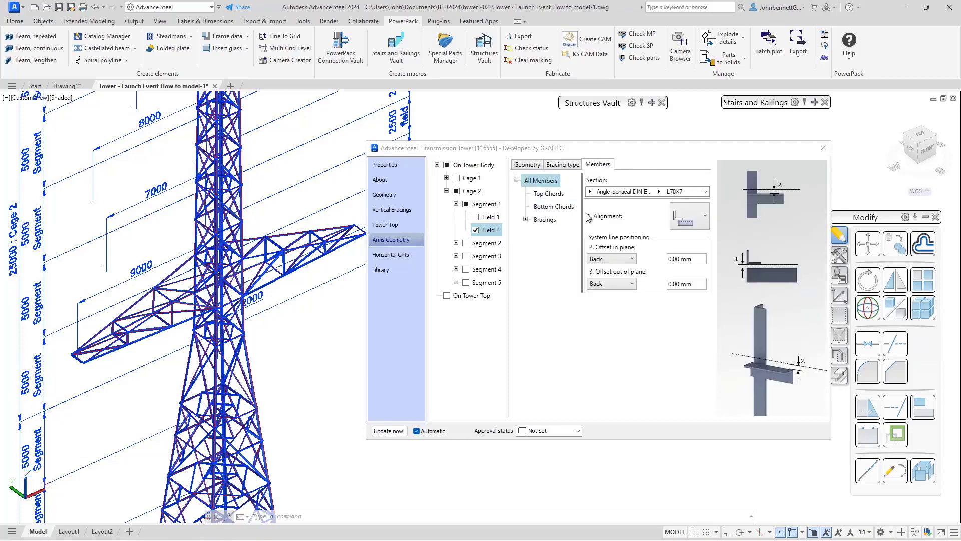
click(526, 220)
click(535, 232)
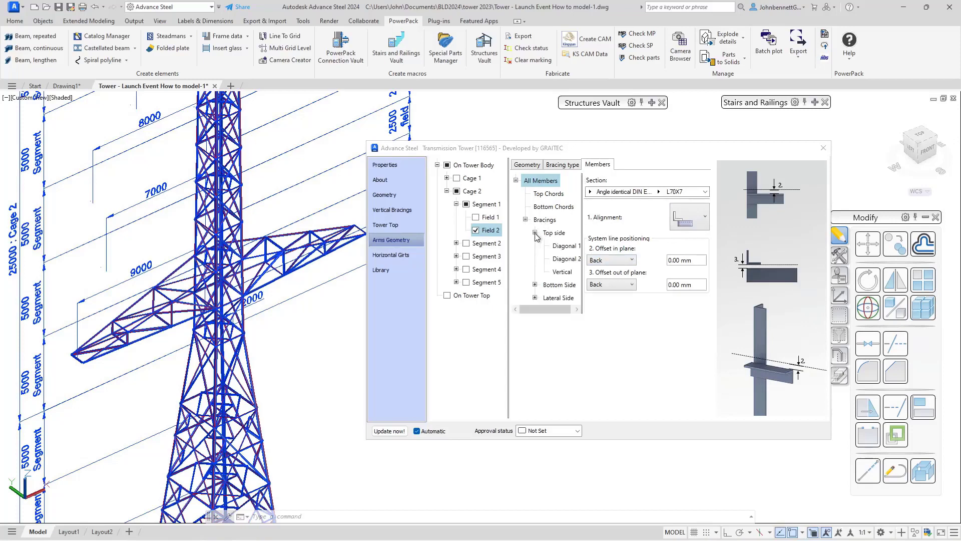
click(535, 285)
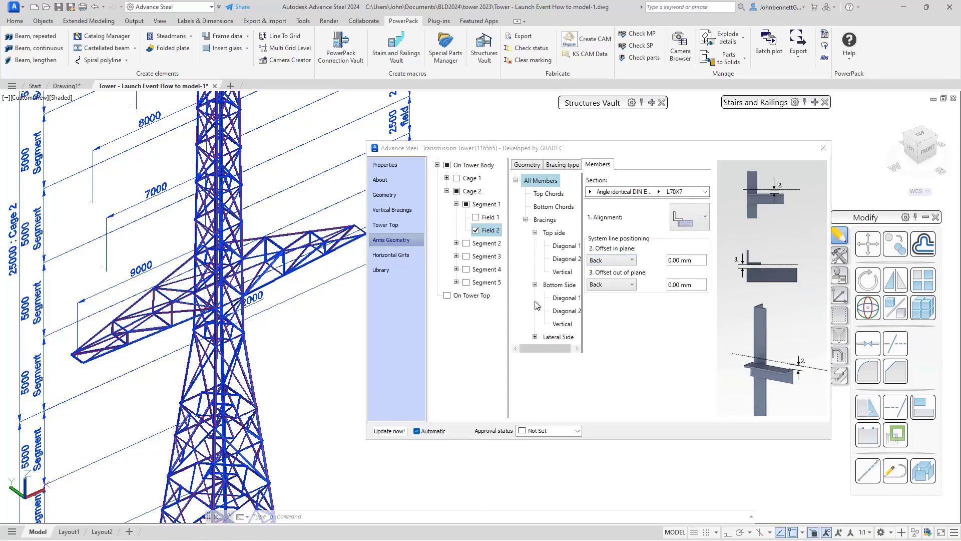
click(535, 337)
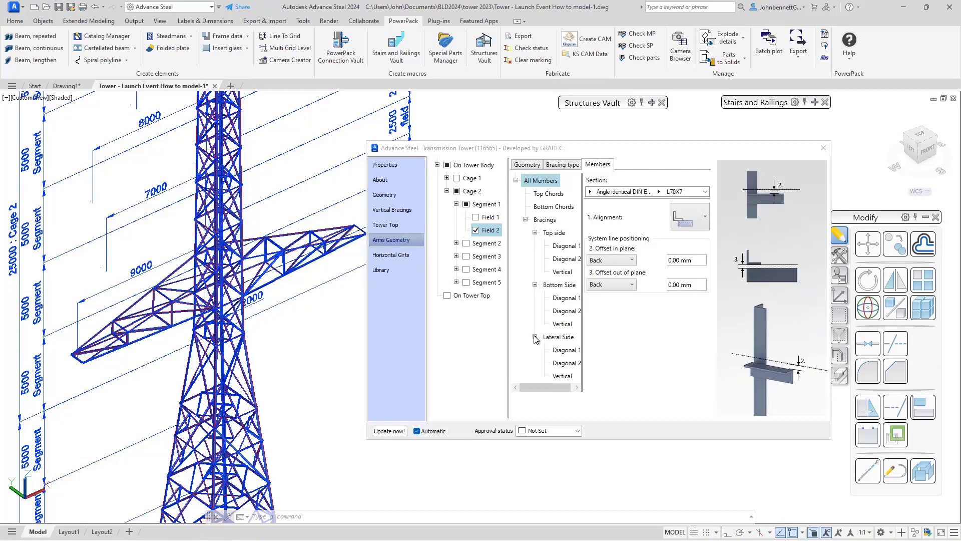
Add a second pair of arms at Field 2 of Cage 2's Segment 2
click(456, 243)
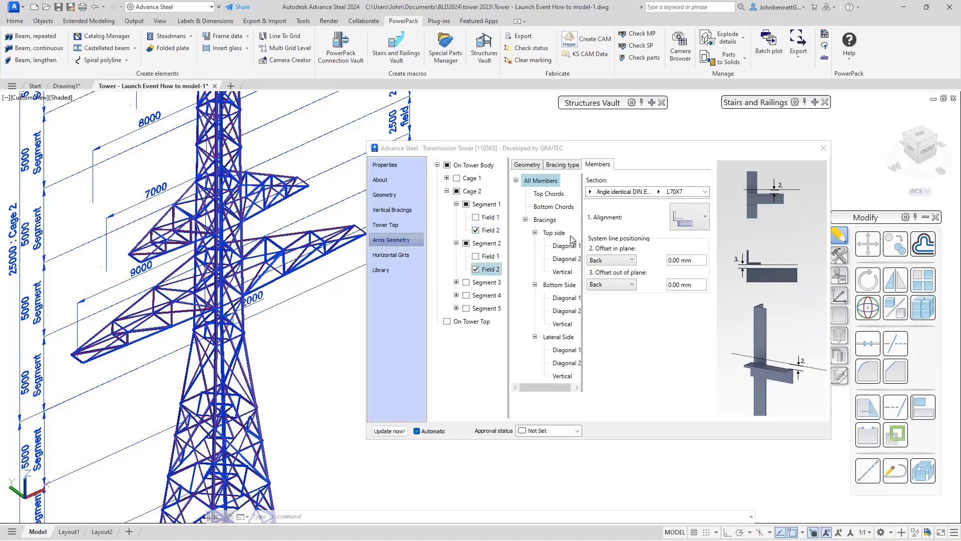
Set the length of the arms at Cage 2's Segment 2, Field 2 to 7000 mm
click(531, 165)
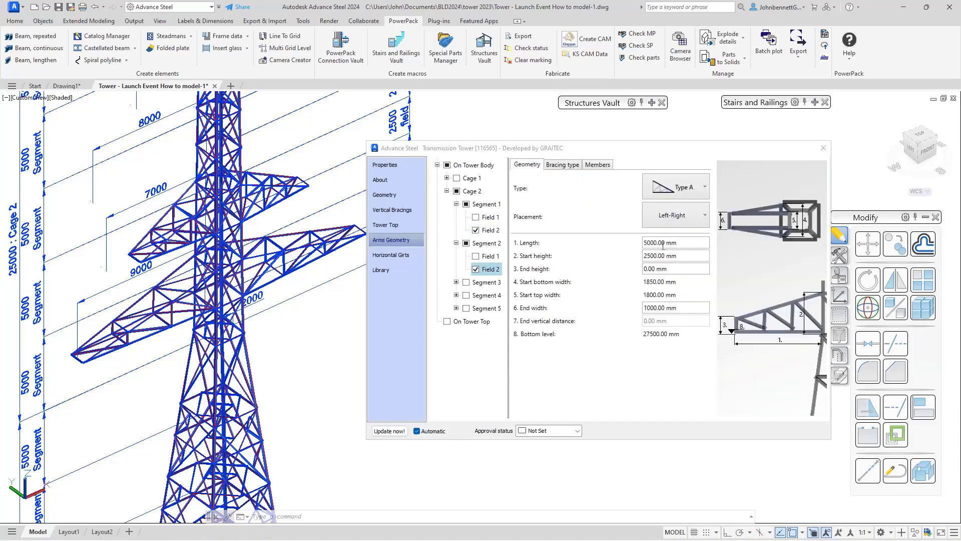
drag(684, 243, 626, 249)
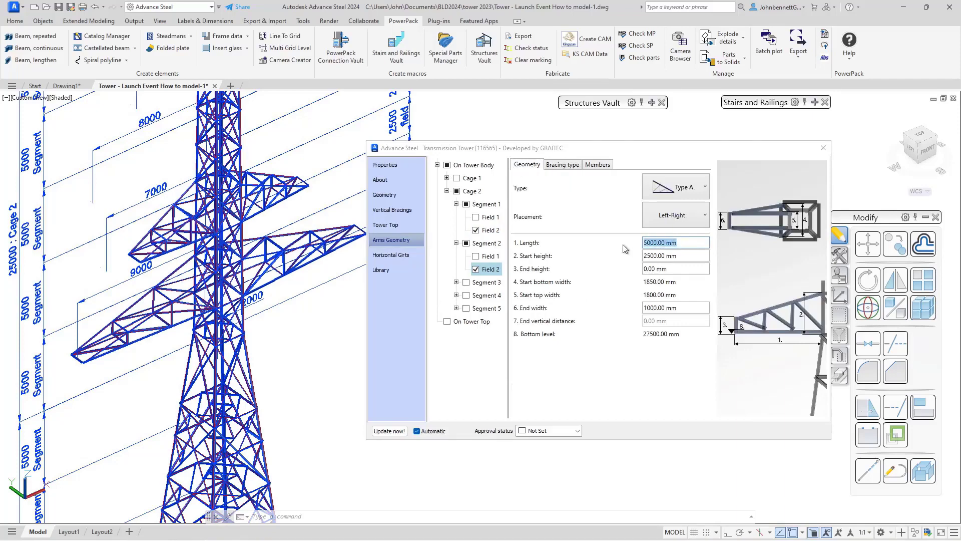
text(7000)
key(Return)
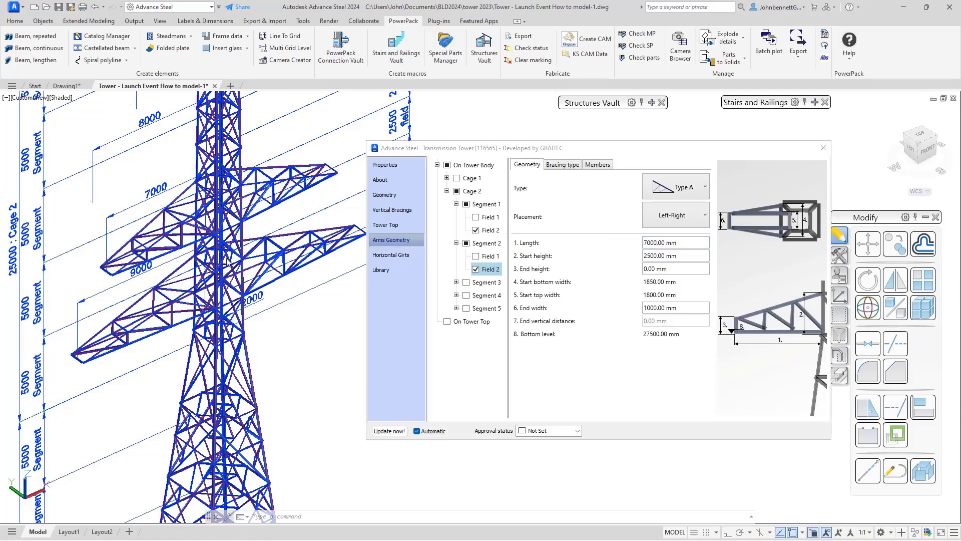
Add a pair of arms at Field 2 of Cage 2's Segment 3 and set their length to 8000 mm
click(456, 283)
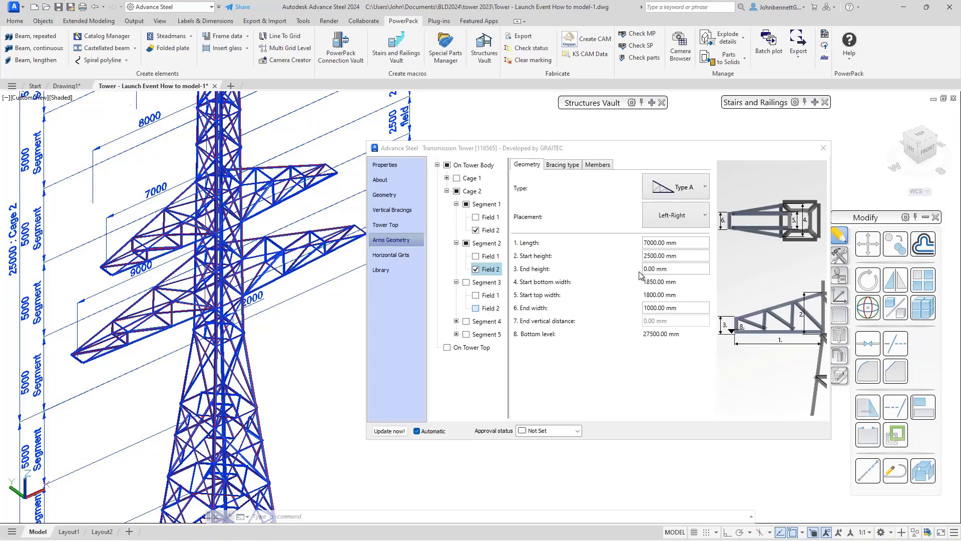
click(681, 245)
click(682, 244)
drag(682, 244, 596, 248)
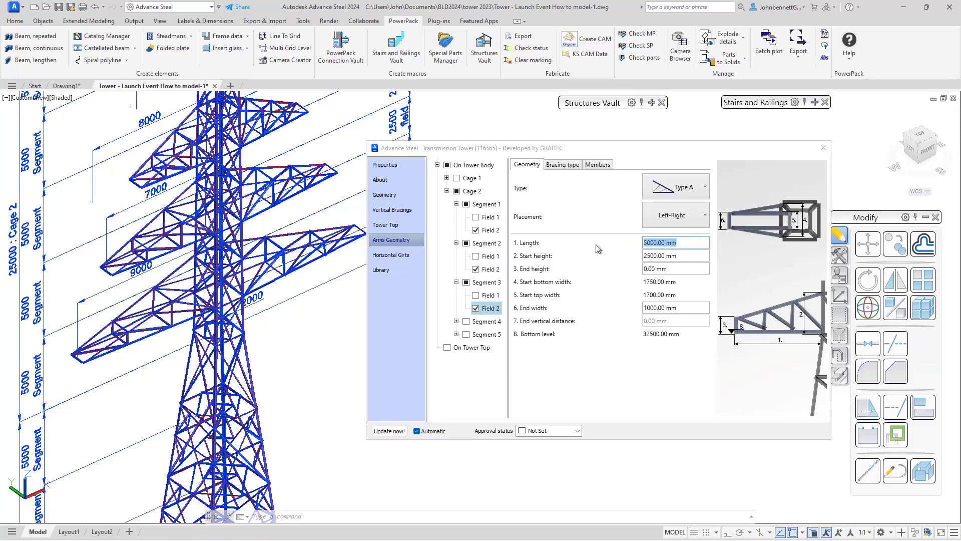
text(8)
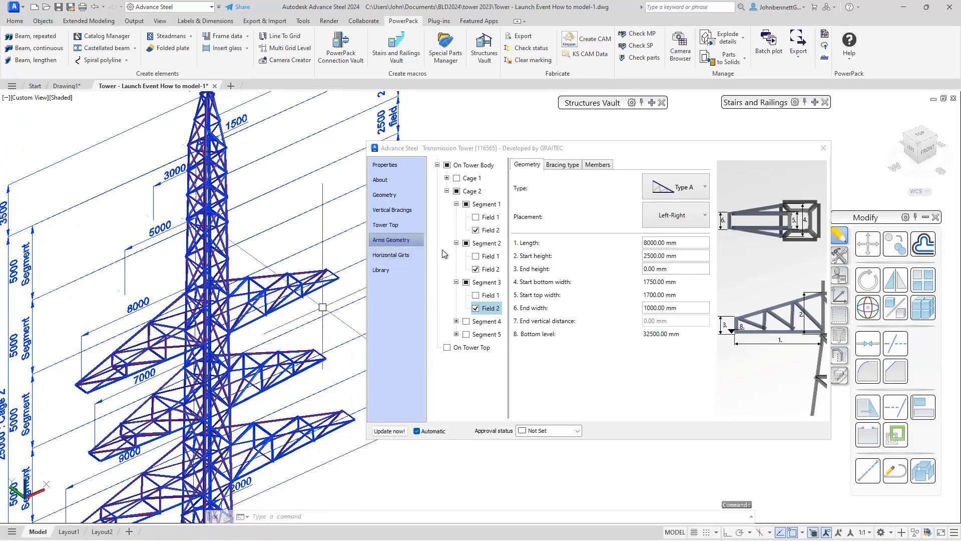
Add arms at Field 2 of Cage 2's Segments 4 and 5, and set the Segment 5 arms' length to 3000 mm
click(456, 321)
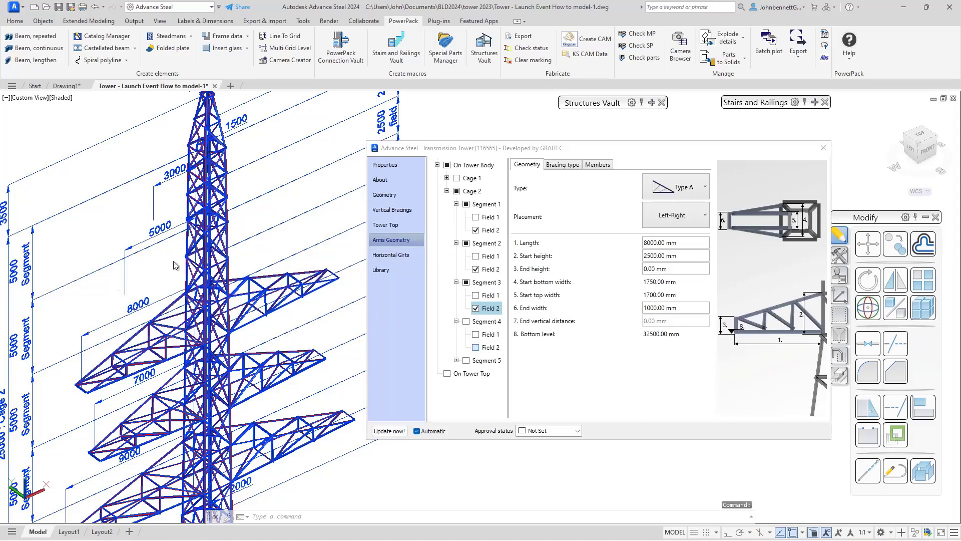
click(476, 347)
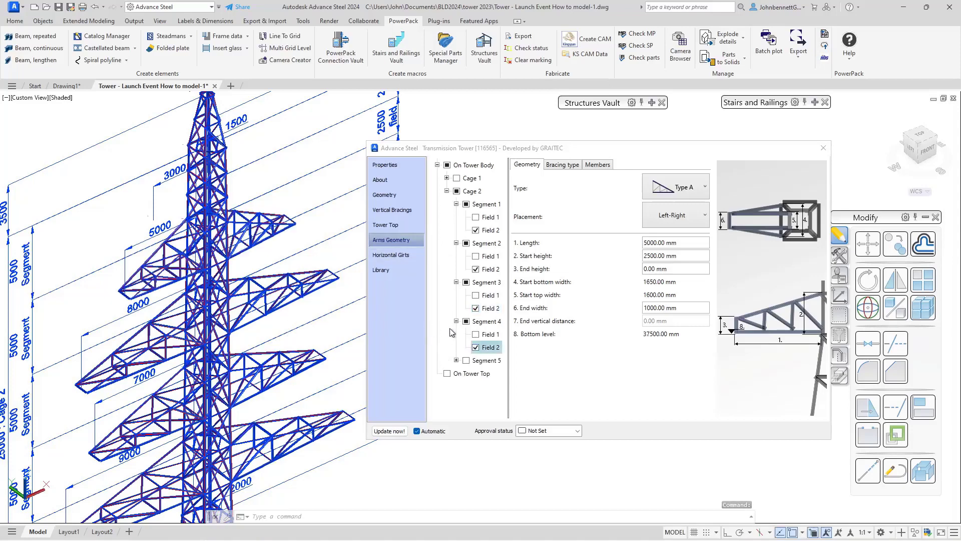
click(457, 361)
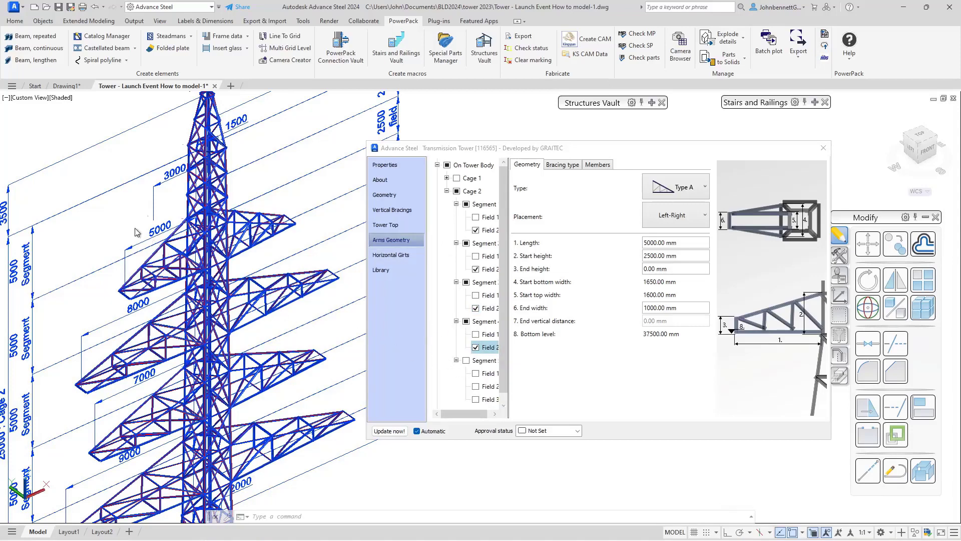
drag(125, 221, 111, 250)
key(Escape)
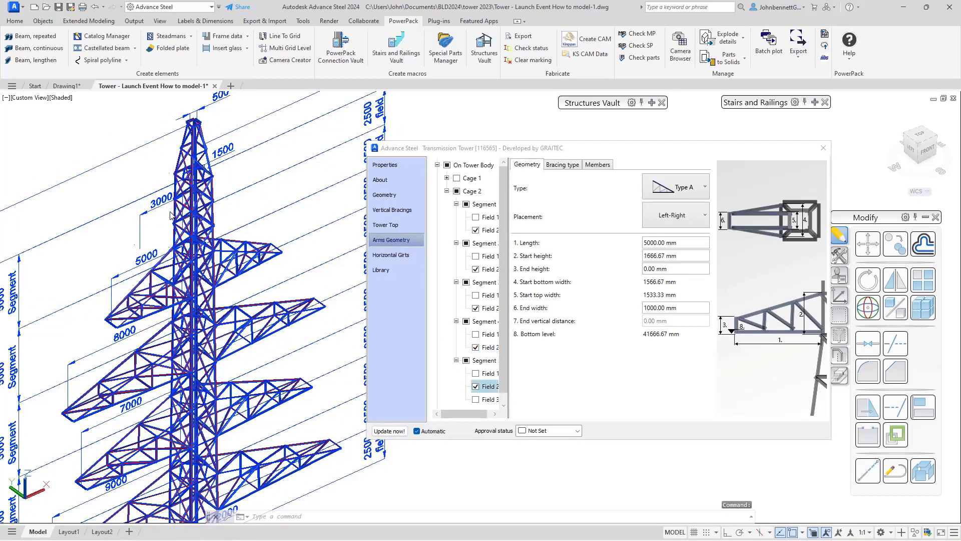
click(681, 244)
text(3)
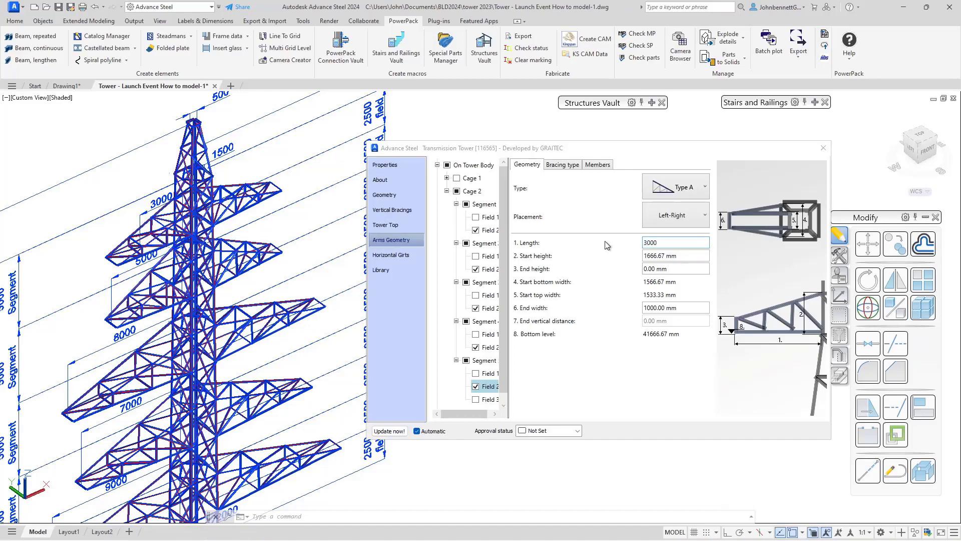
Add a pair of arms on the tower top
drag(511, 319, 521, 314)
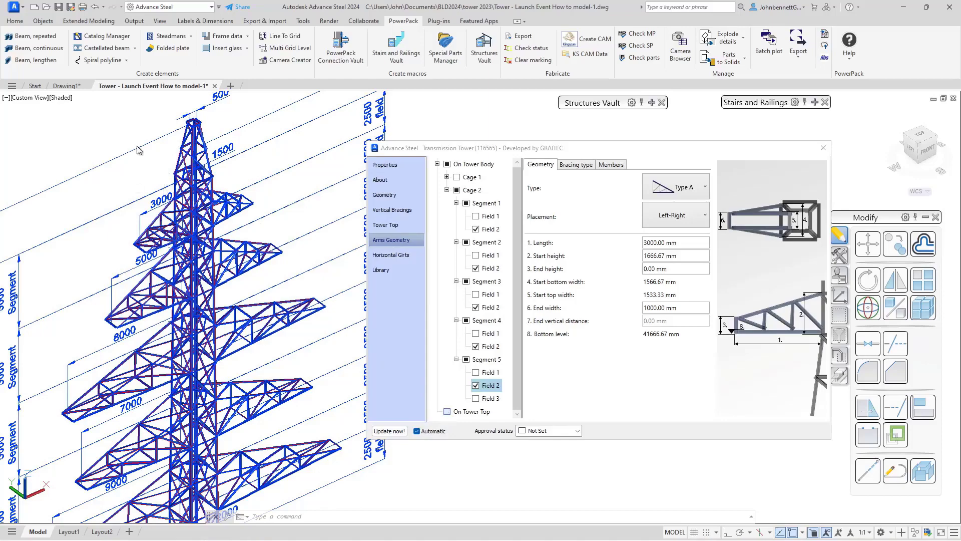
key(Down)
key(Down)
key(space)
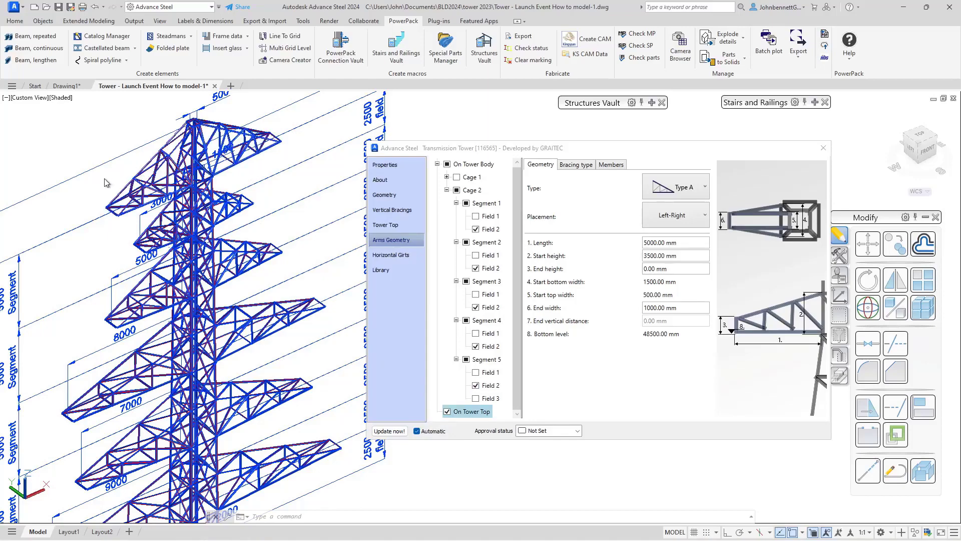
scroll(106, 182, up, 3)
middle_drag(106, 183, 0, 309)
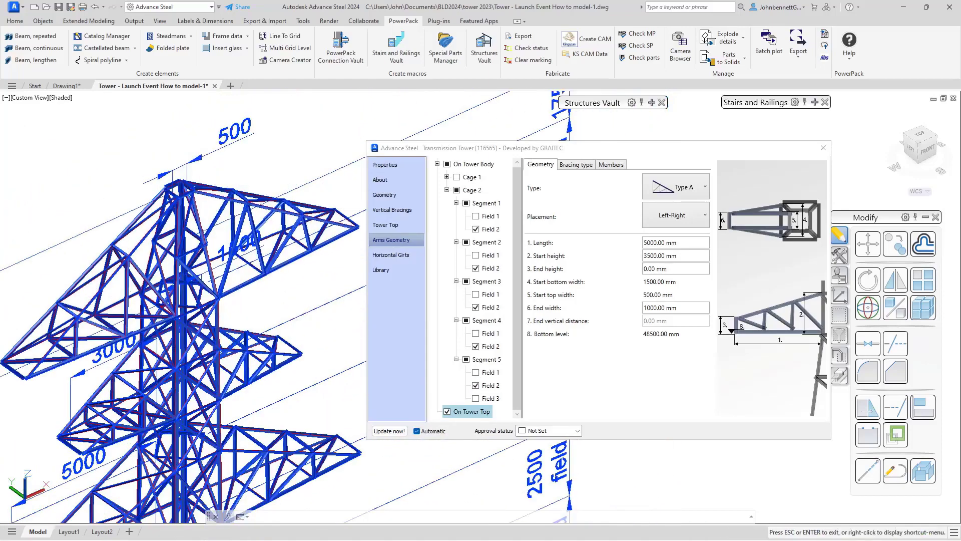
Change the tower-top arms to Type B and review their length, start height and end width settings
click(692, 189)
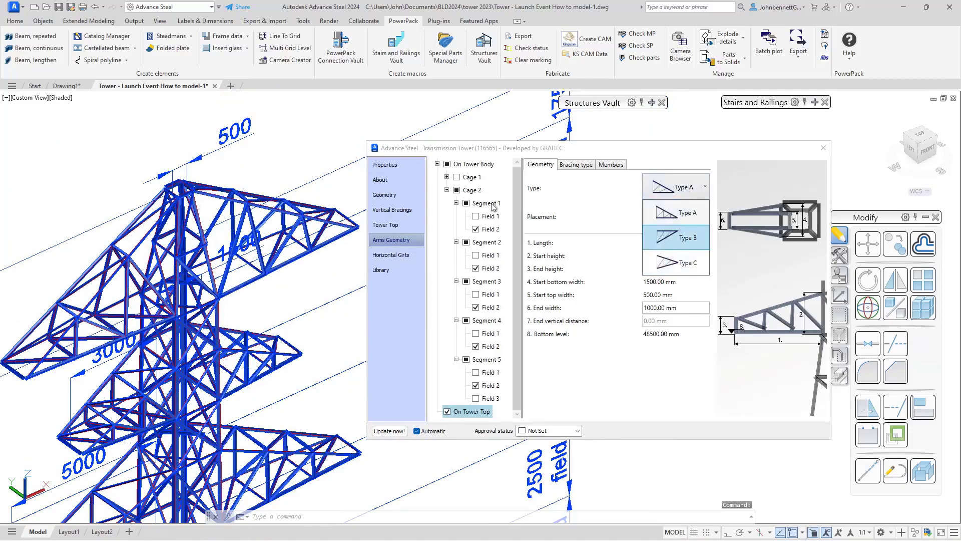
click(386, 176)
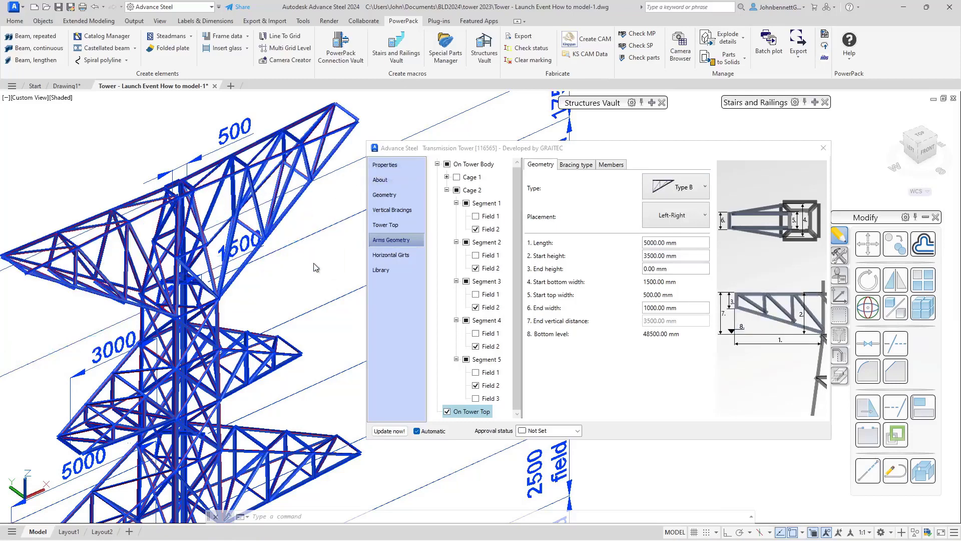
scroll(309, 266, down, 2)
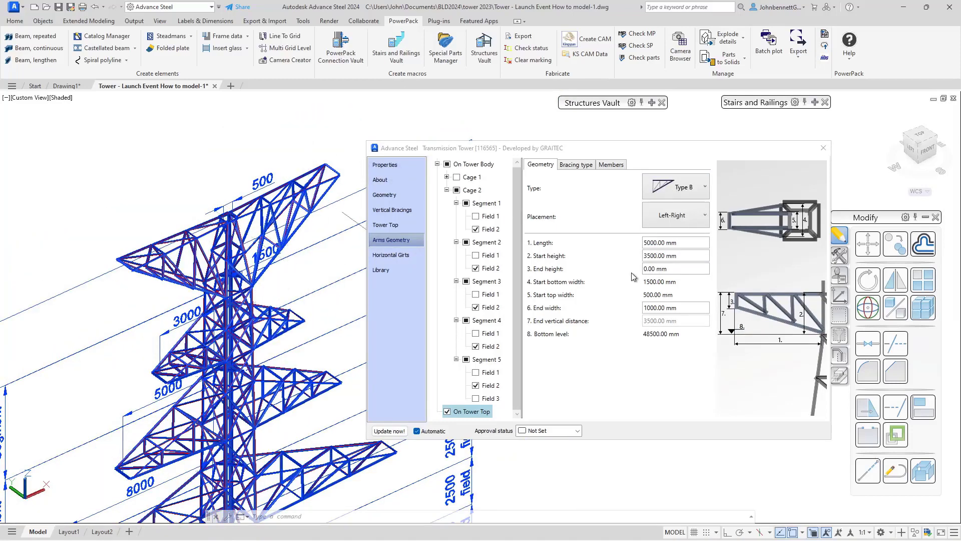
click(660, 247)
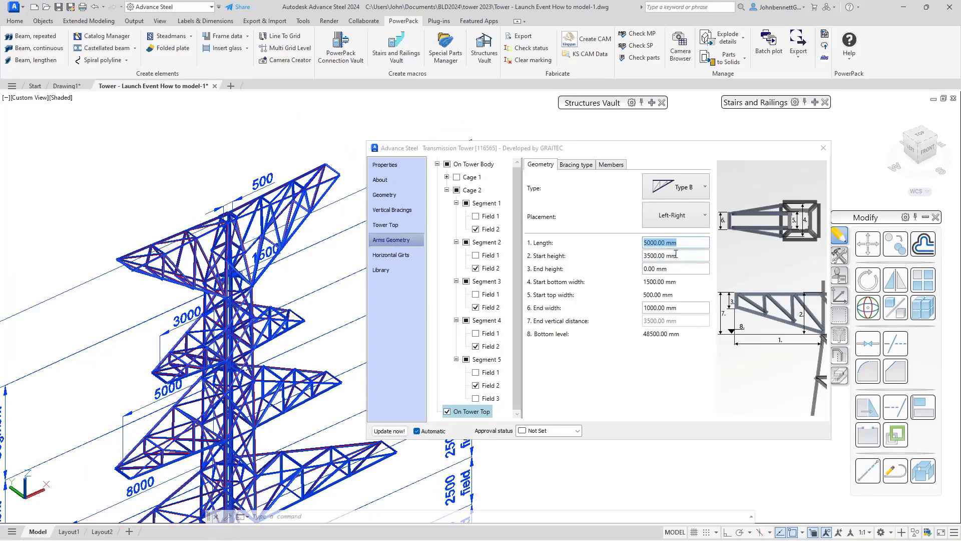
click(681, 256)
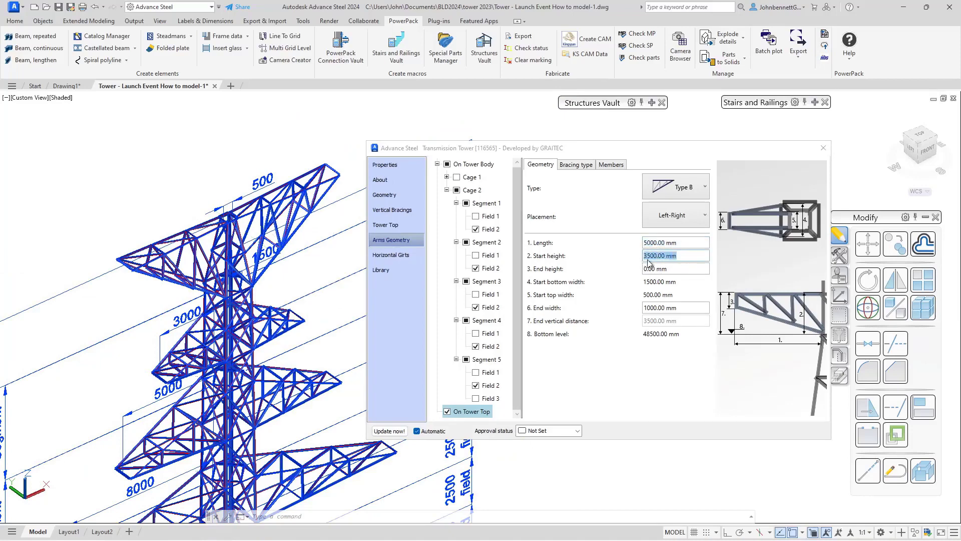
click(661, 307)
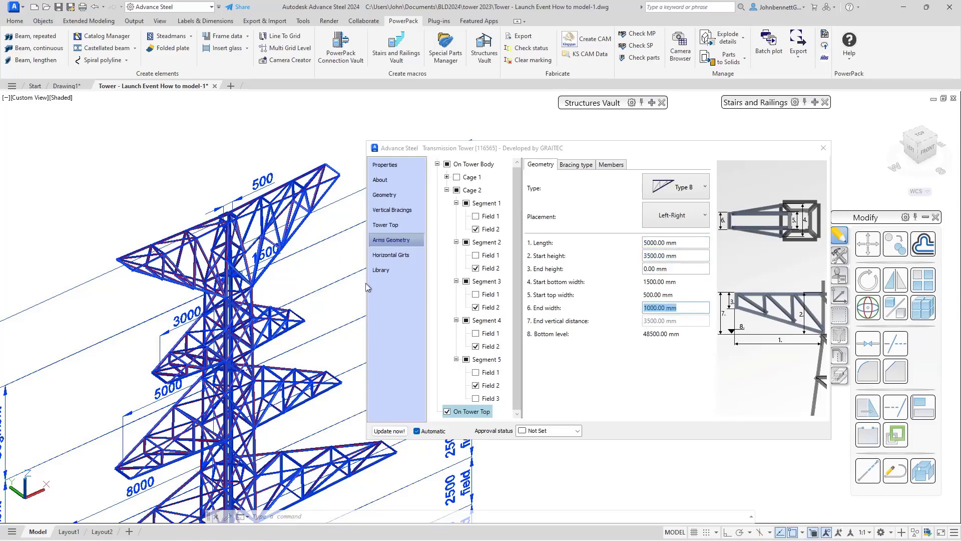
Change the arms at Cage 2's Segment 3, Field 2 to Type C
scroll(296, 272, down, 3)
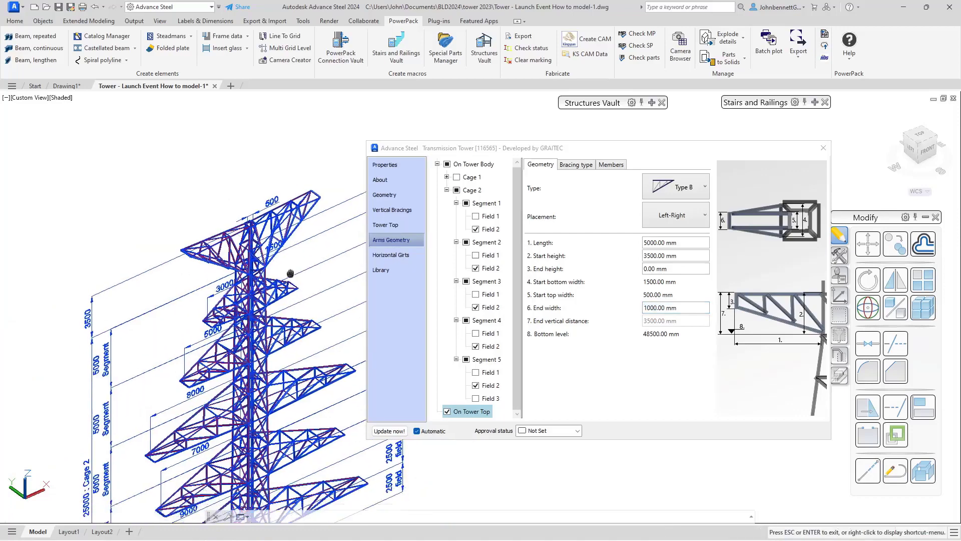
middle_drag(279, 275, 288, 186)
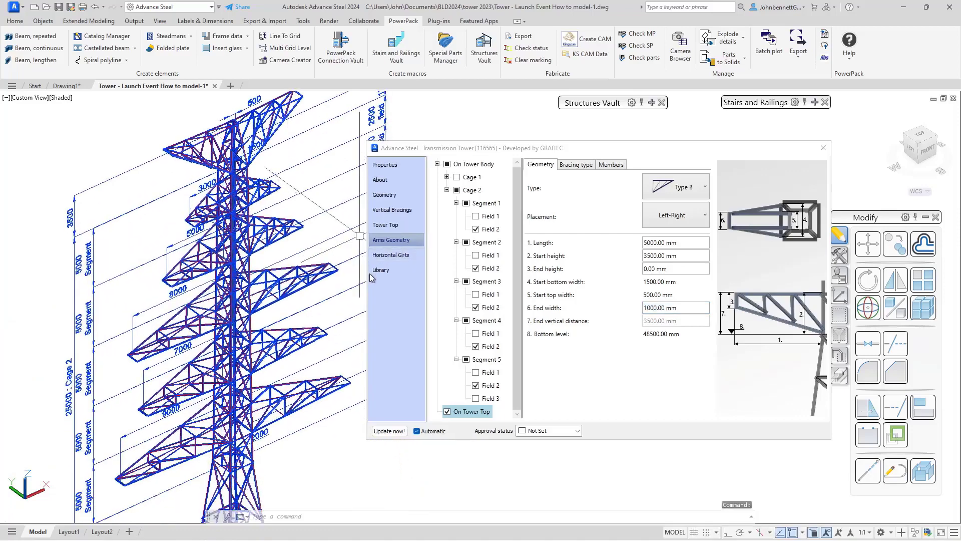
click(489, 307)
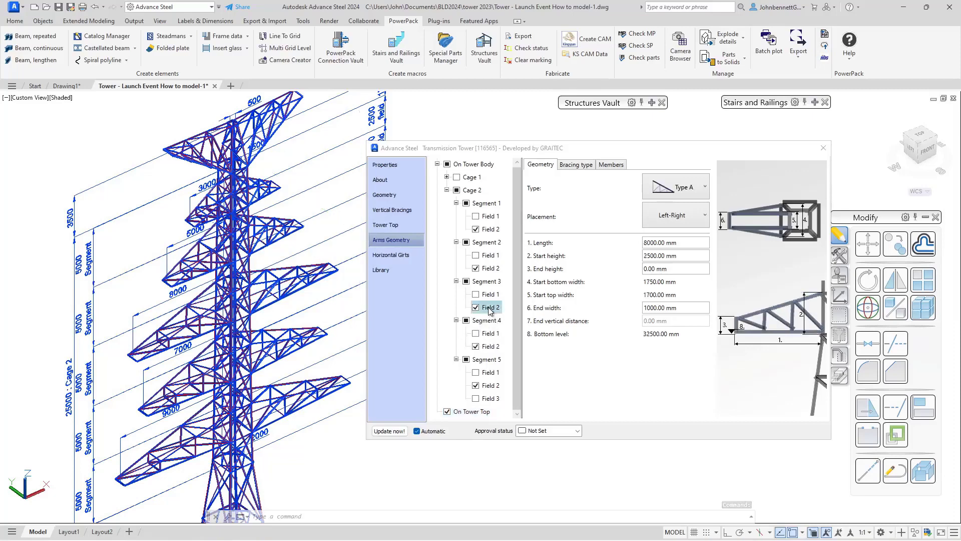
click(694, 201)
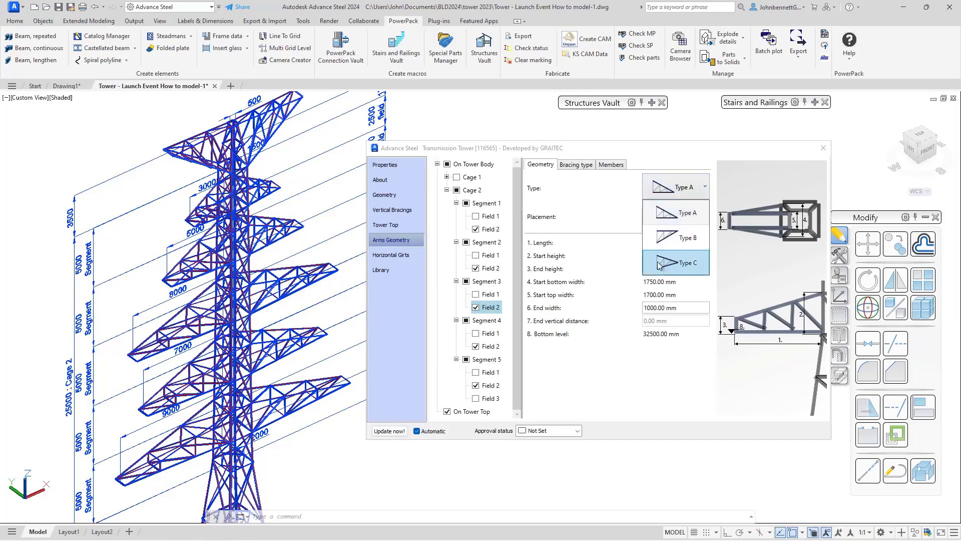
click(102, 364)
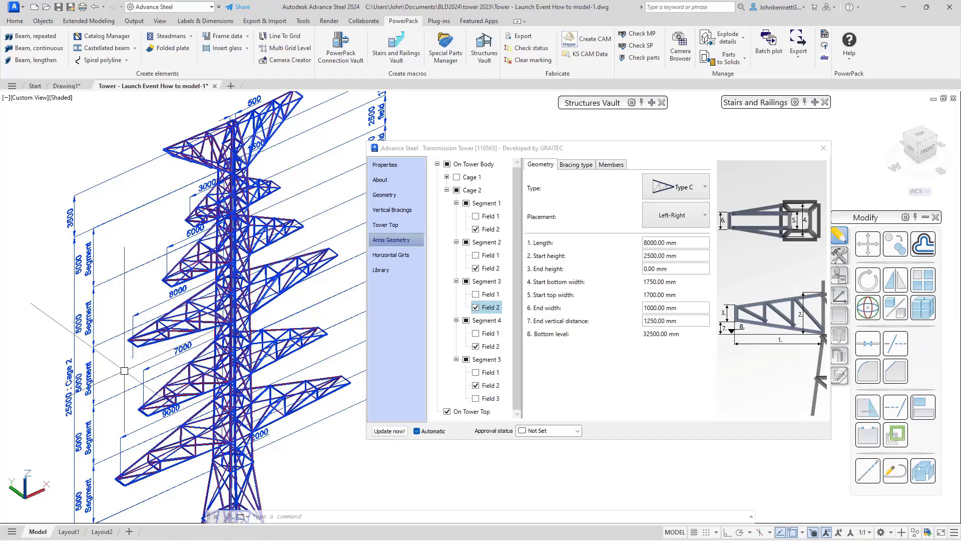
Open the horizontal girt definition for Cage 1's Segment 4 and inspect the girts at that level in the model
scroll(124, 370, down, 3)
middle_drag(124, 371, 221, 368)
scroll(200, 308, up, 6)
click(391, 255)
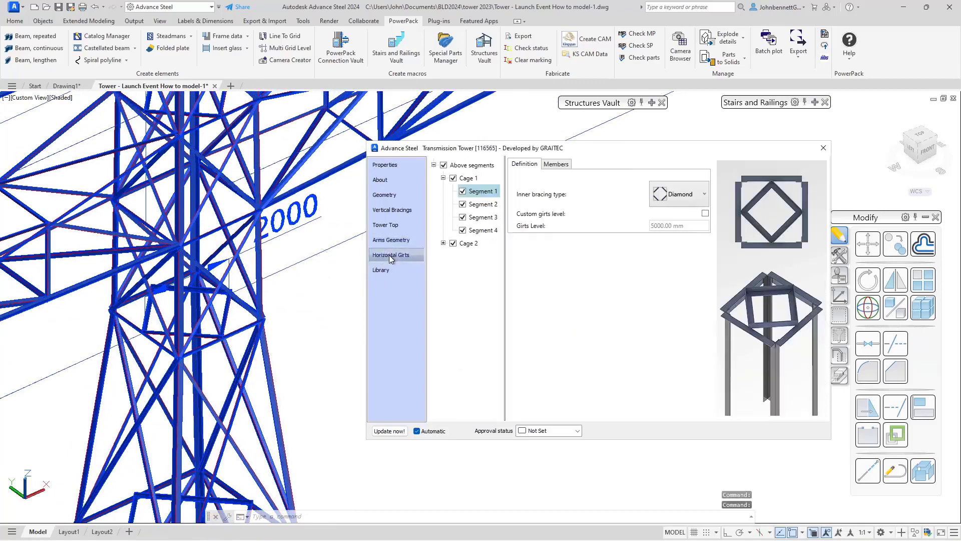
click(482, 230)
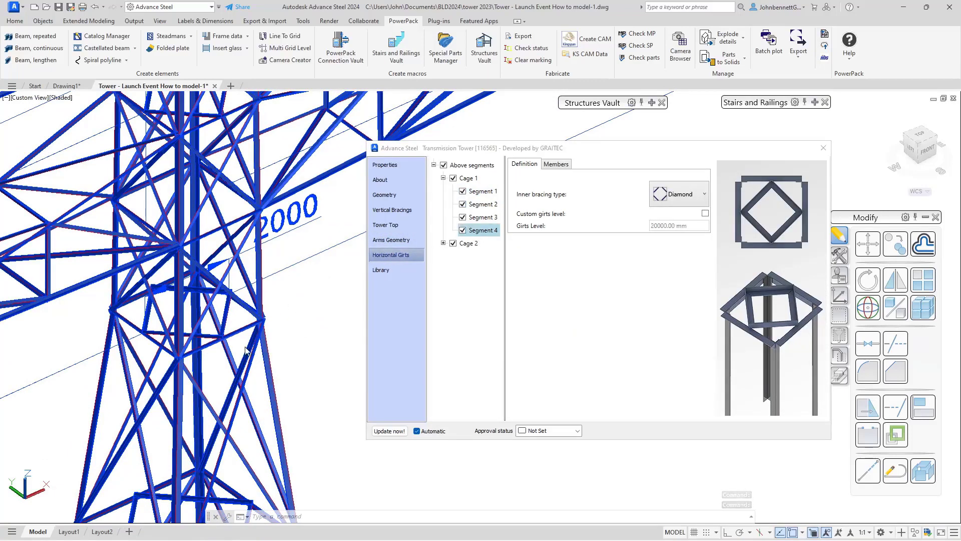
scroll(231, 324, up, 4)
scroll(231, 324, down, 4)
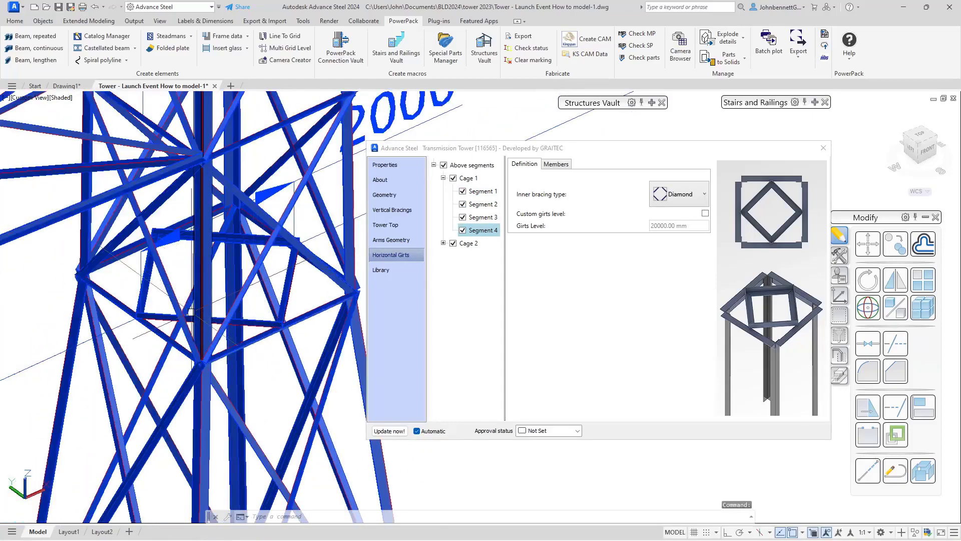
shift+middle_drag(215, 303, 193, 299)
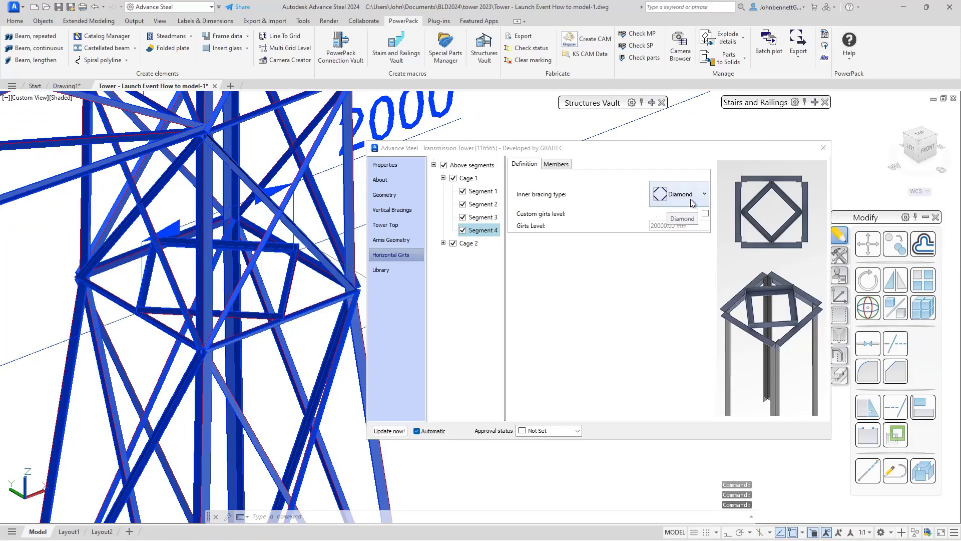
Try the Diamond 1 and Diamond 2 inner bracing types on the horizontal girts of Cage 1's Segment 4
click(706, 203)
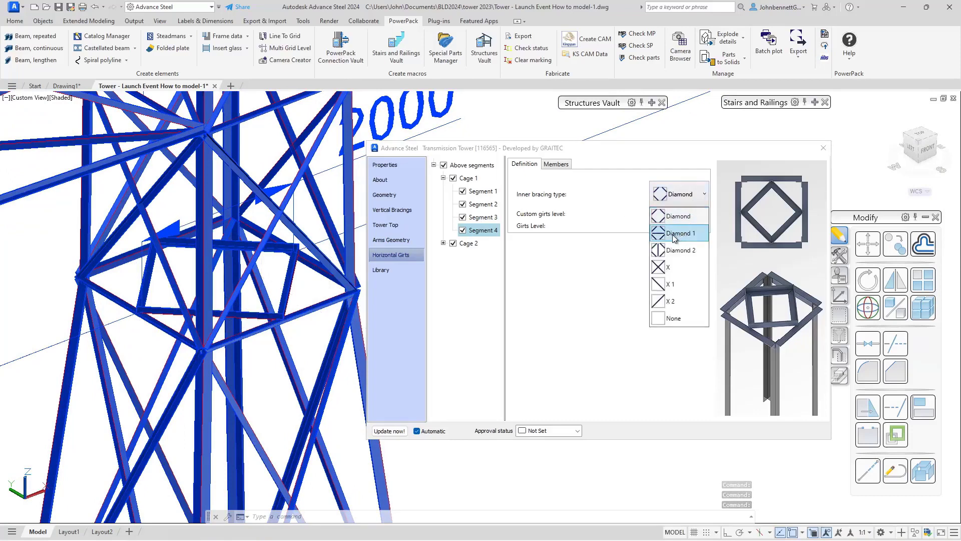
click(680, 256)
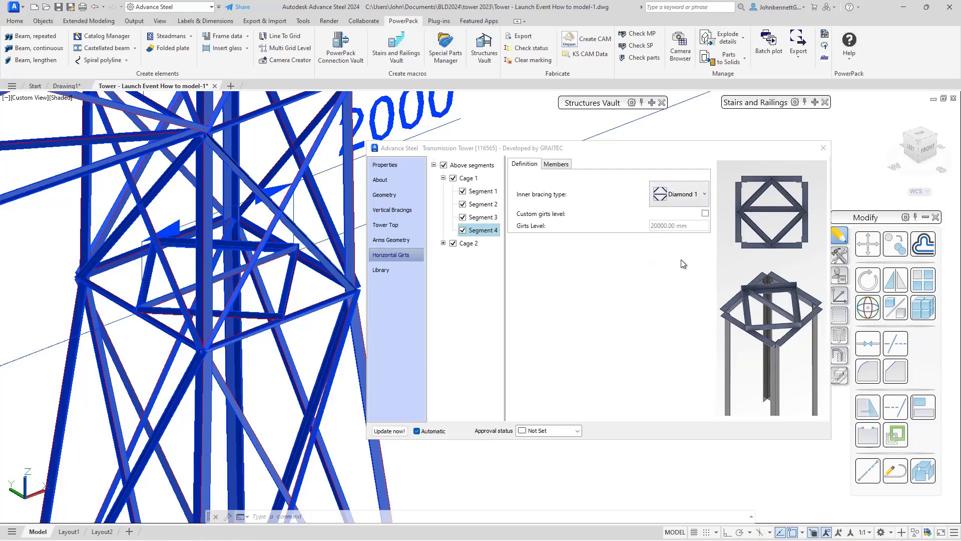
click(697, 199)
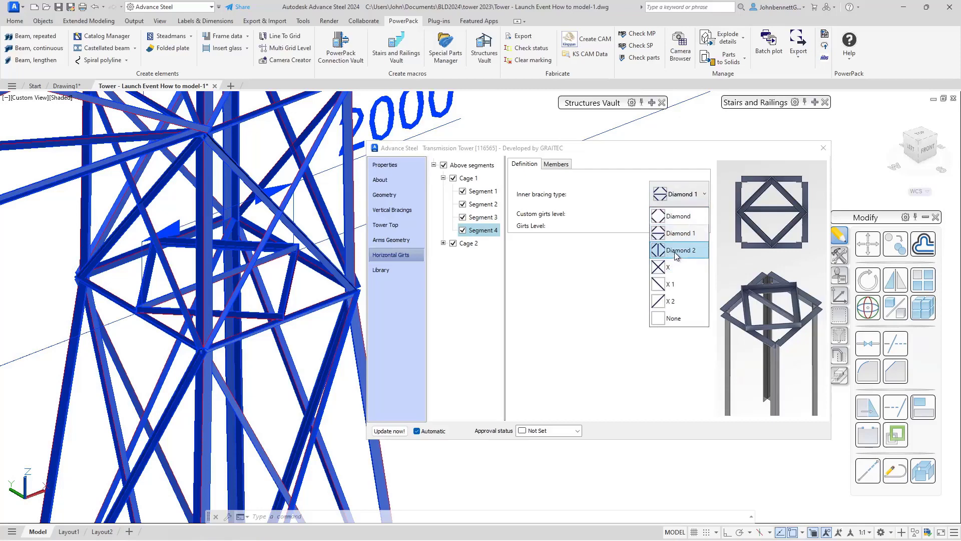
key(Escape)
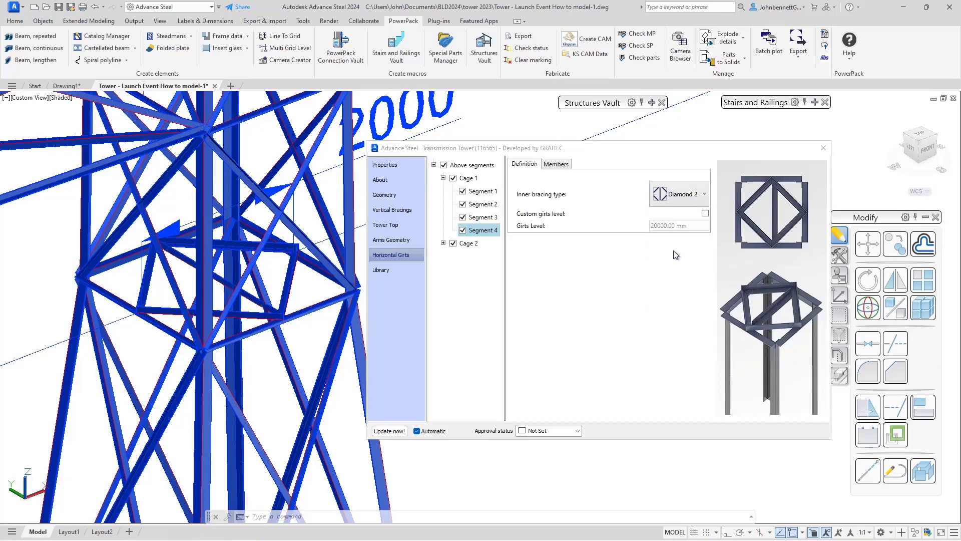
Set the inner bracing type of the horizontal girts above Cage 1's Segment 4 to X
click(705, 194)
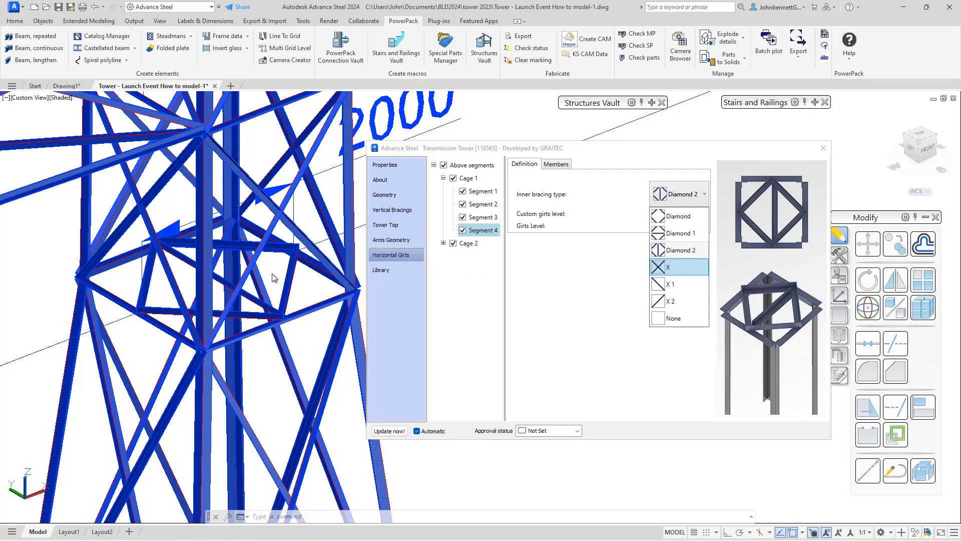
click(480, 308)
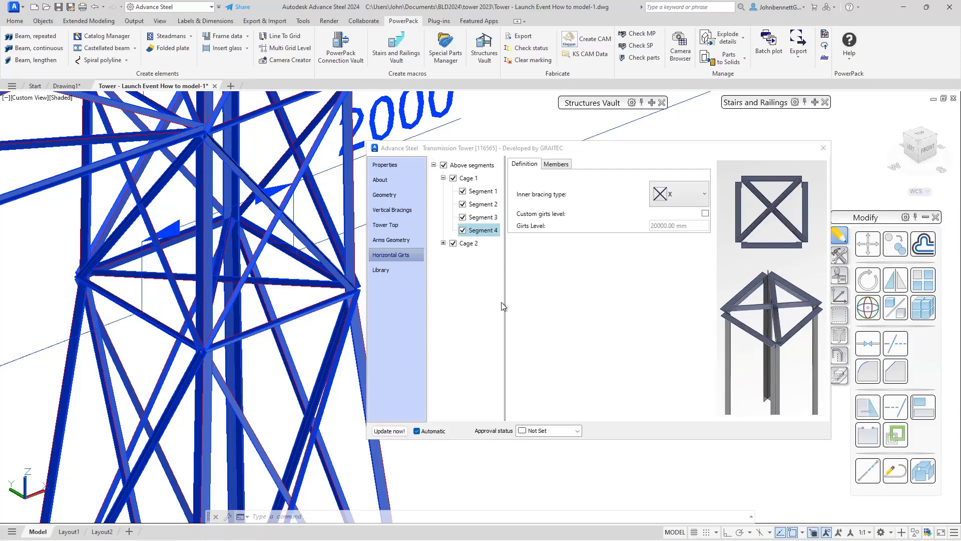
Try the X 1, X 2 and None inner bracing types on the horizontal girts of Cage 1's Segment 4
click(696, 200)
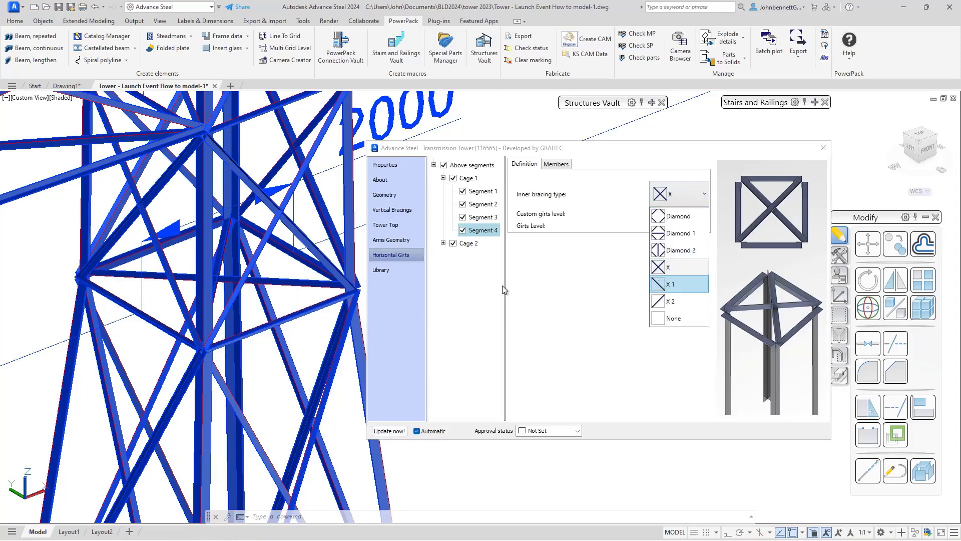
click(706, 191)
click(705, 200)
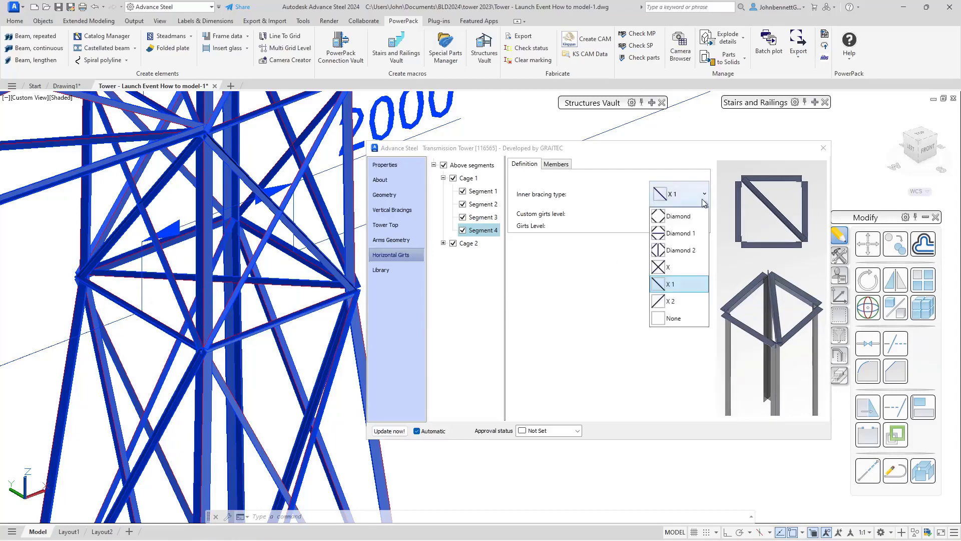
click(649, 300)
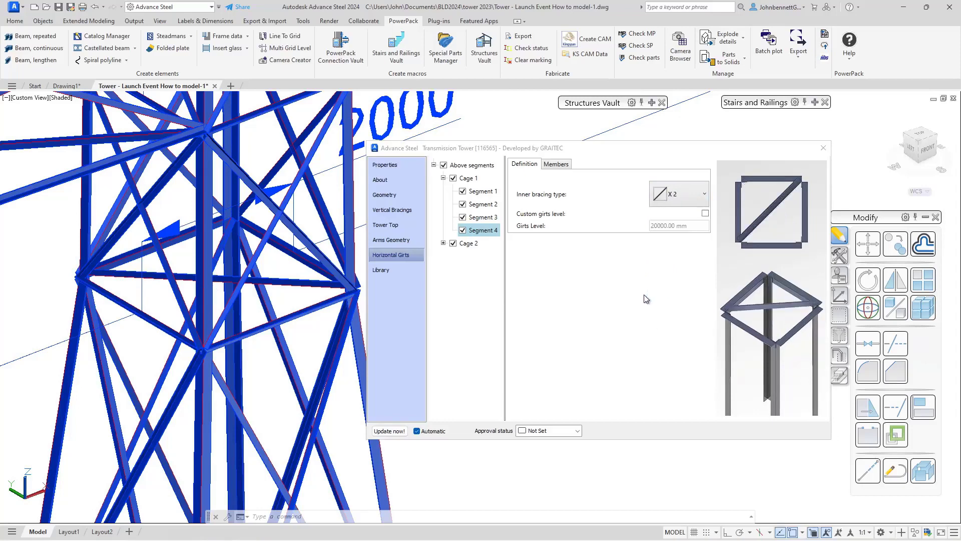
click(706, 194)
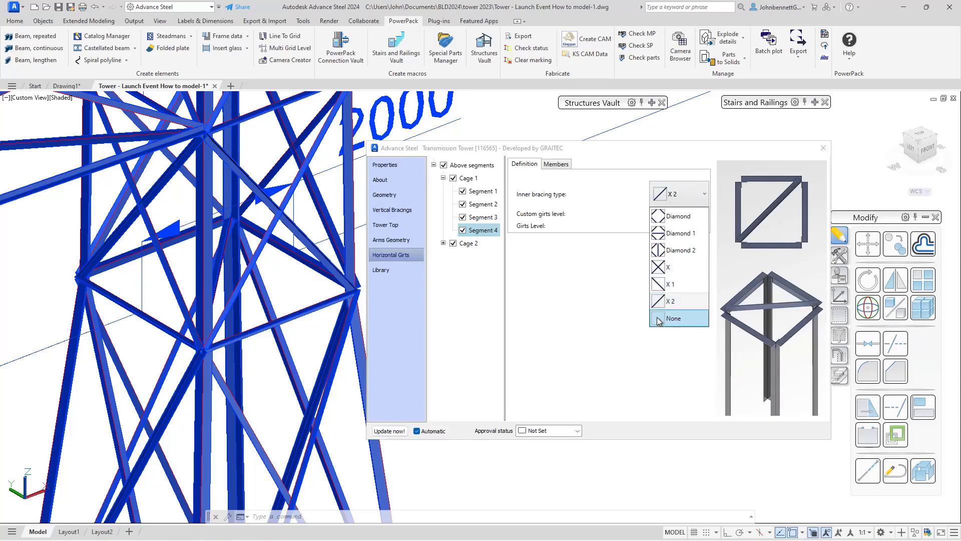
click(611, 313)
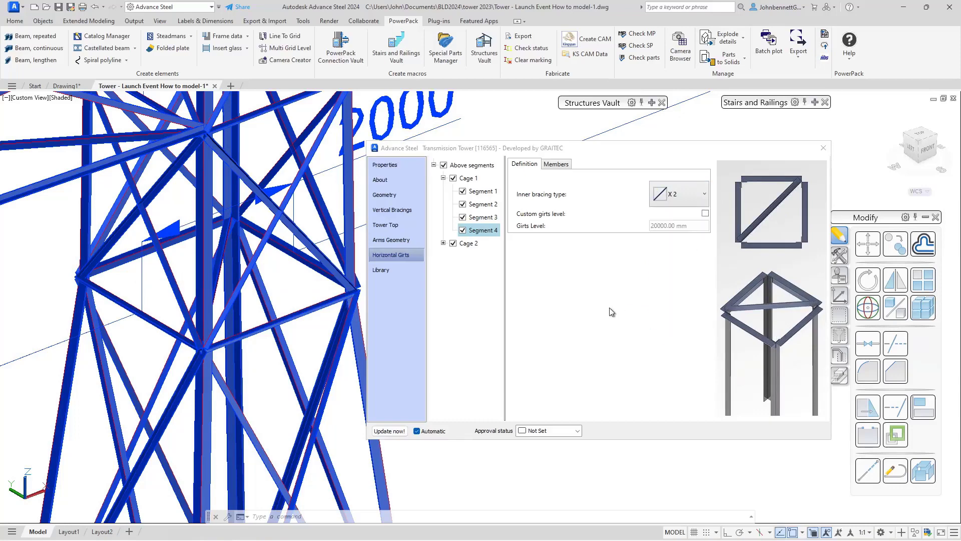
Set the inner bracing type of Cage 1's Segment 4 girts to Diamond and list its individual inner bracing diagonals among the members
click(707, 197)
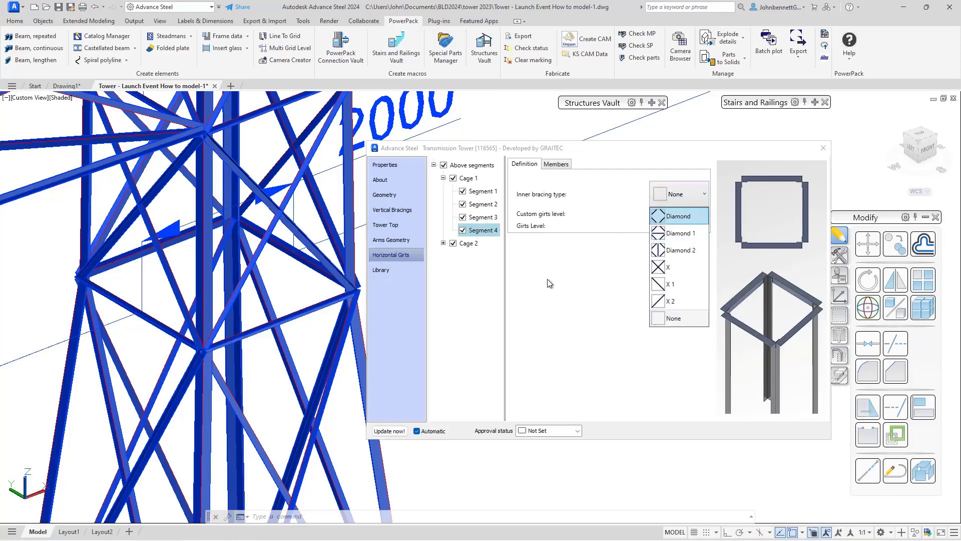
click(679, 216)
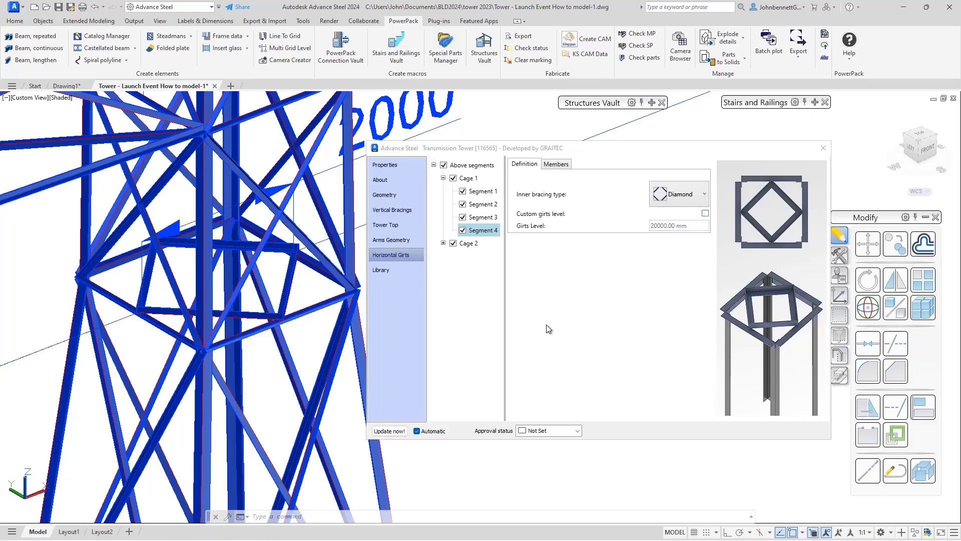
click(552, 164)
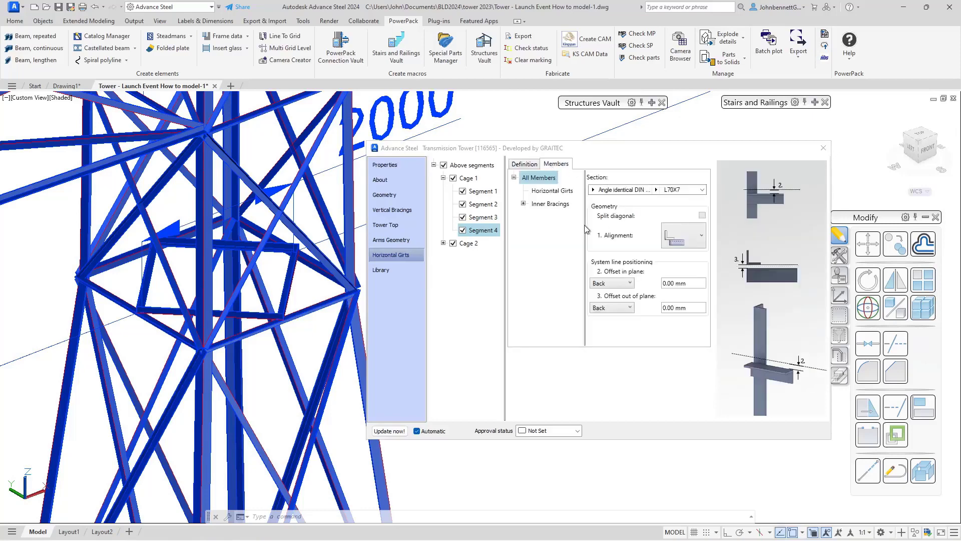
click(523, 203)
click(532, 216)
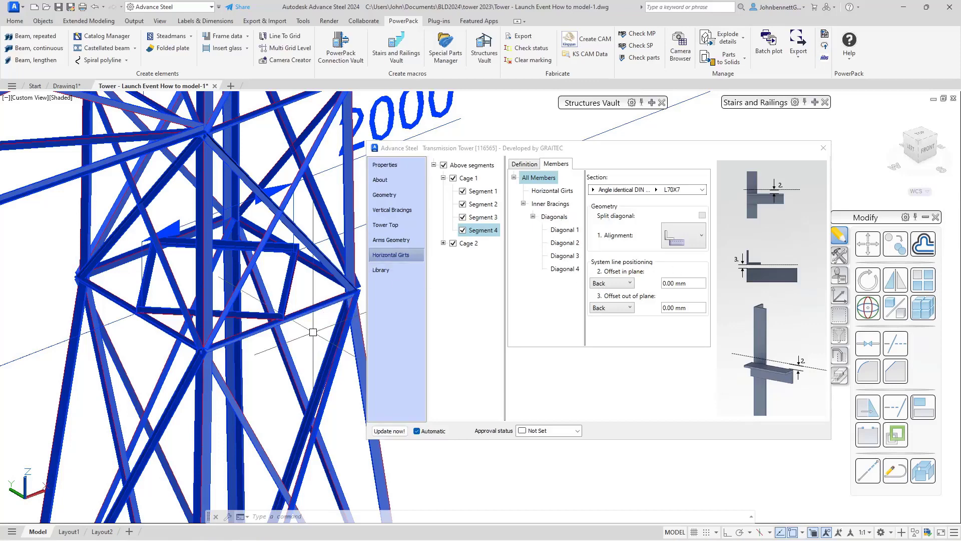
Save the tower configuration to the library as a template named Tower 1, set it as default and close the tower's settings
scroll(311, 330, down, 10)
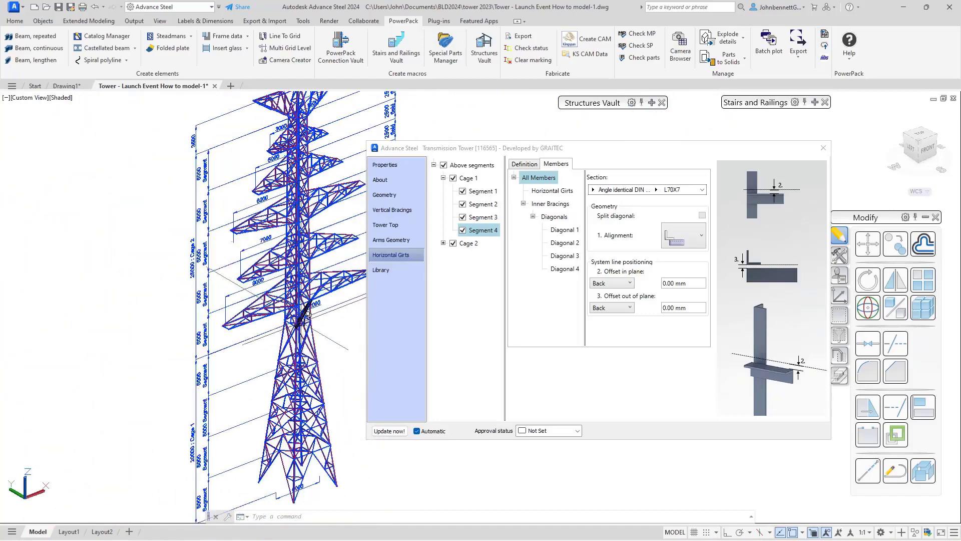
middle_drag(275, 338, 293, 330)
scroll(281, 336, up, 3)
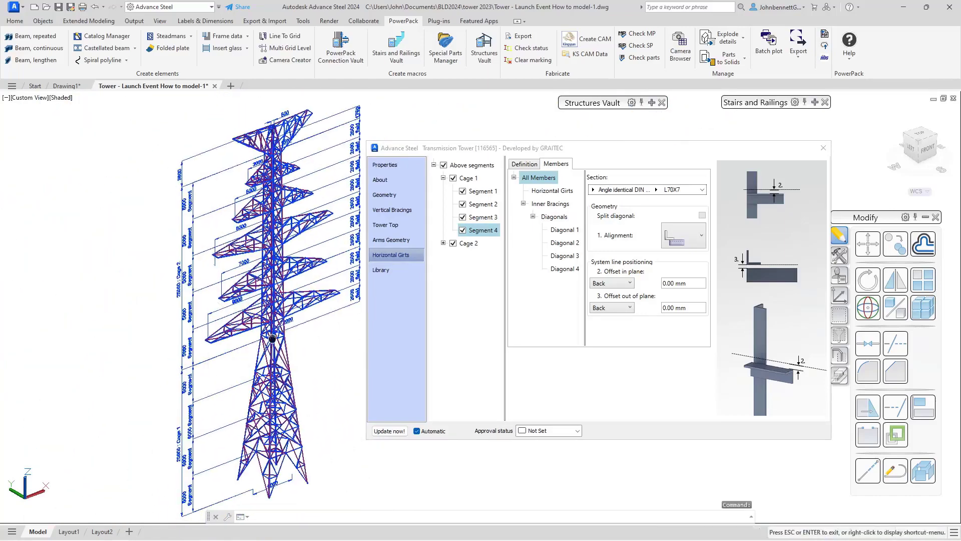
click(381, 270)
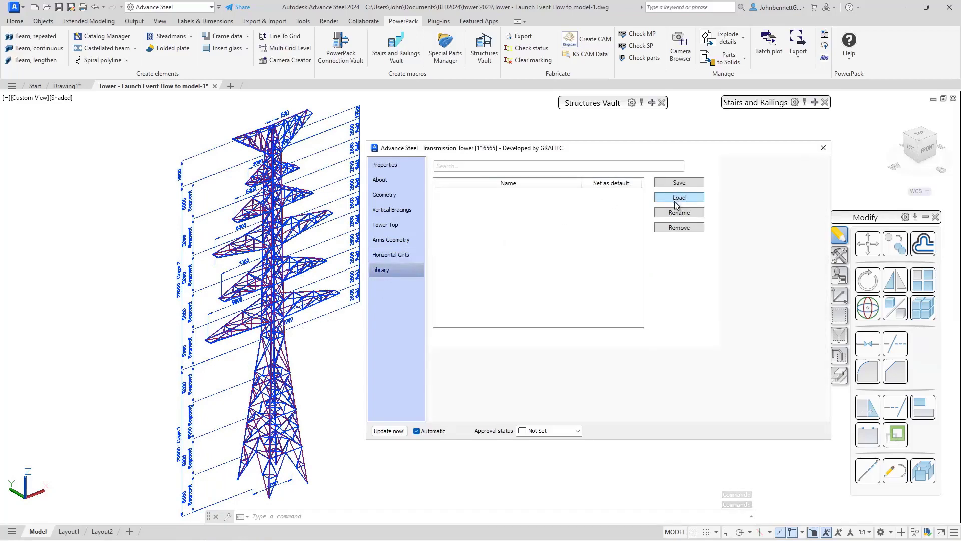
click(674, 183)
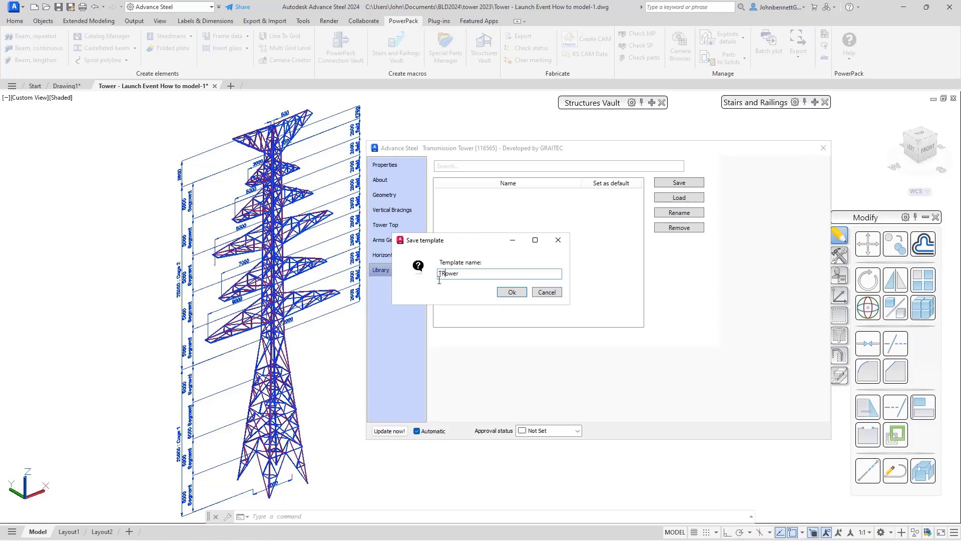
key(BackSpace)
text(r)
click(443, 275)
key(BackSpace)
text(1)
click(518, 293)
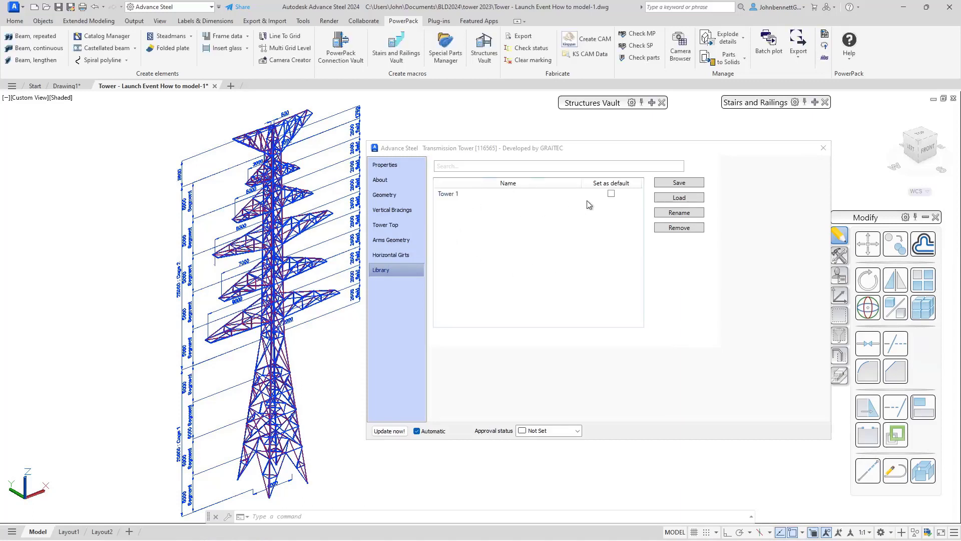
click(611, 193)
click(823, 149)
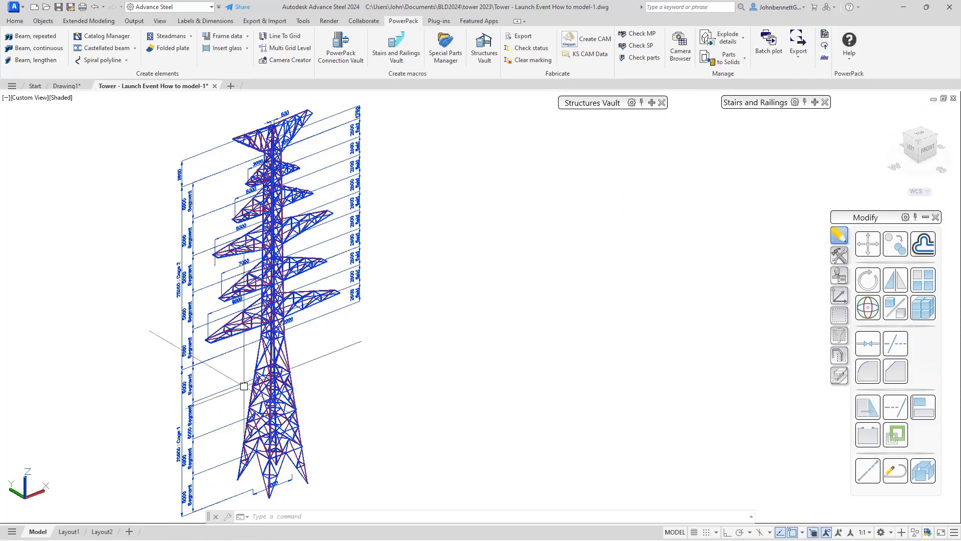
Delete the existing tower and insert a new one with the Tower Designer using the default template, then close its settings
click(256, 354)
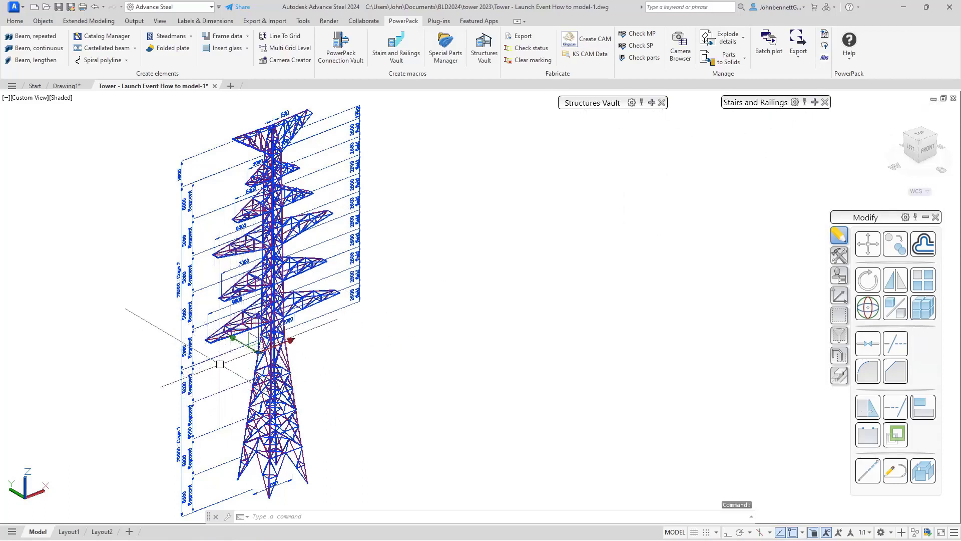
key(Delete)
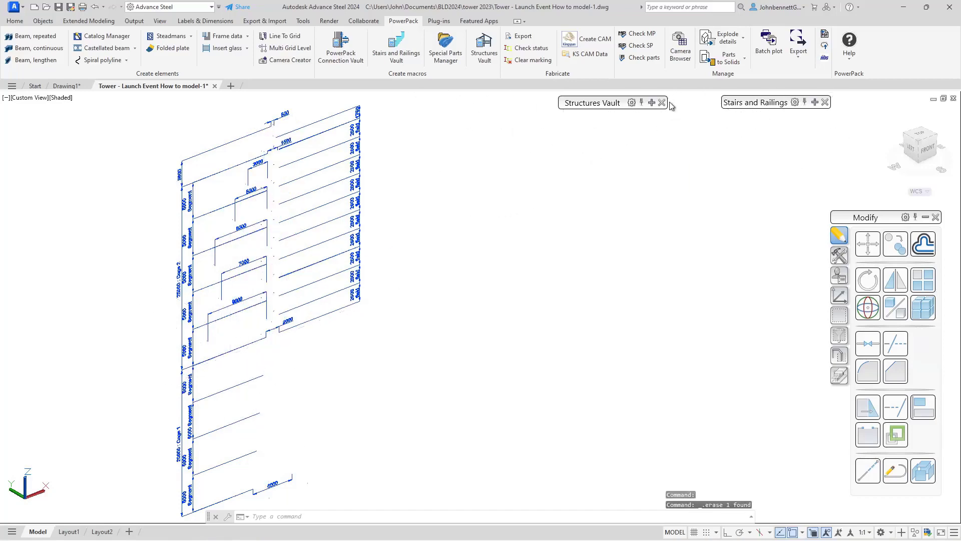
click(652, 102)
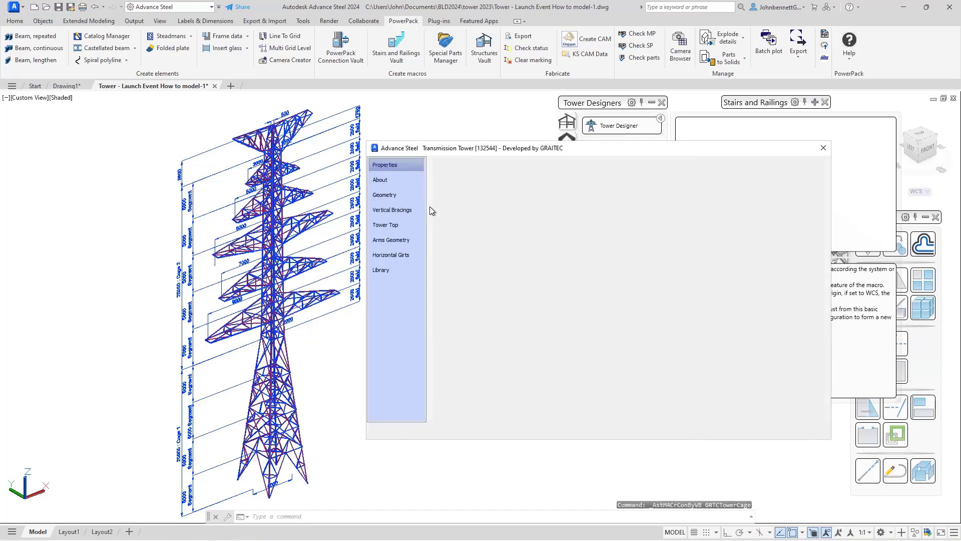
click(823, 148)
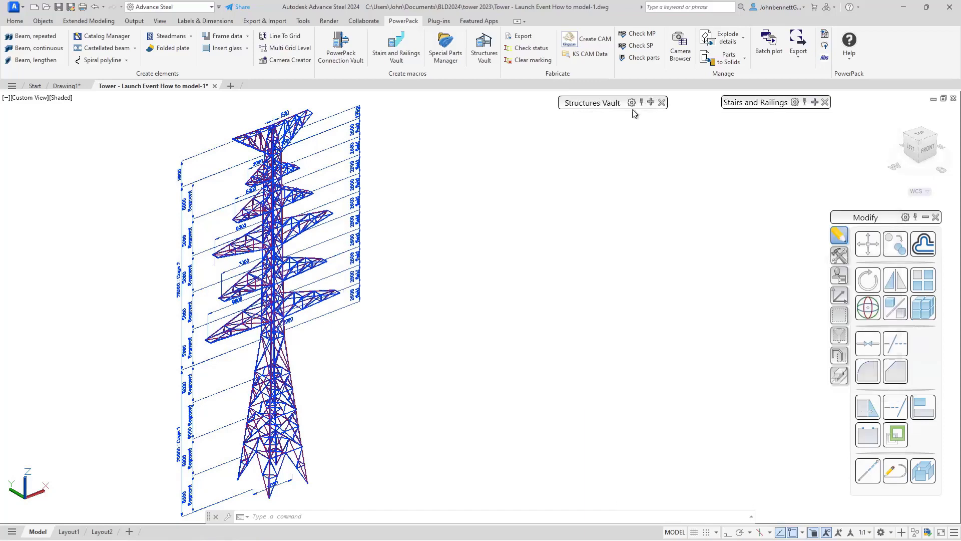
Examine the newly inserted tower from several sides, including its arms, bracings and horizontal girts
click(393, 249)
click(371, 253)
middle_drag(281, 278, 376, 316)
scroll(383, 310, up, 10)
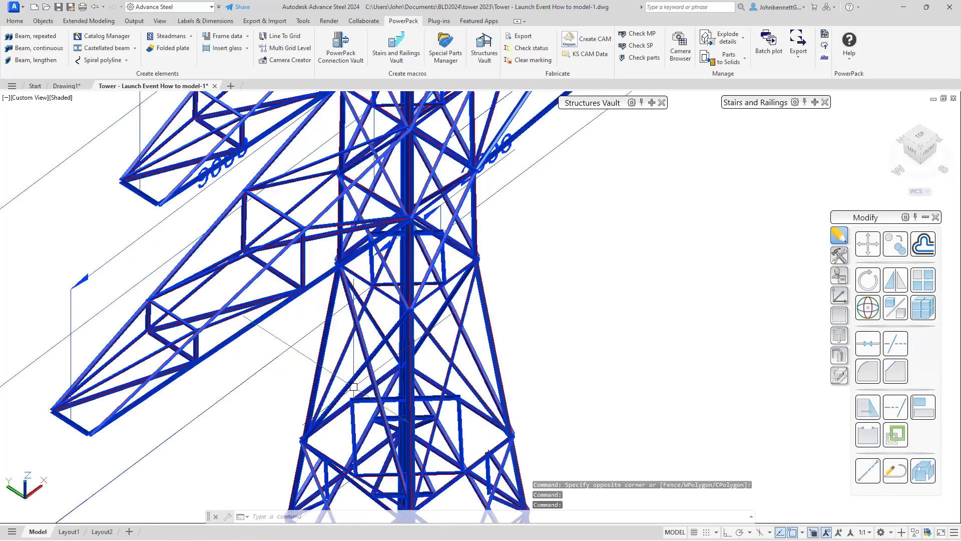
middle_drag(351, 472, 506, 301)
scroll(375, 276, down, 5)
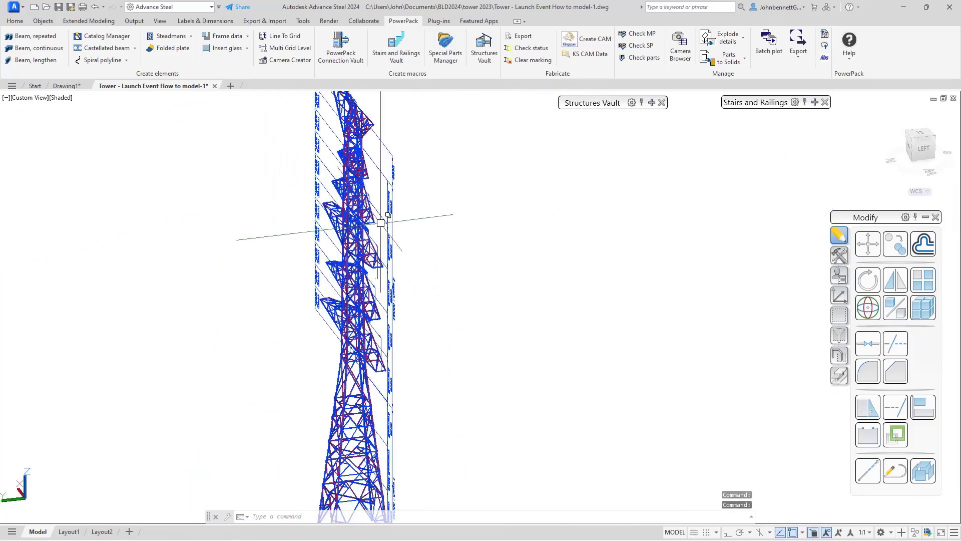
shift+middle_drag(370, 274, 359, 254)
scroll(359, 254, up, 5)
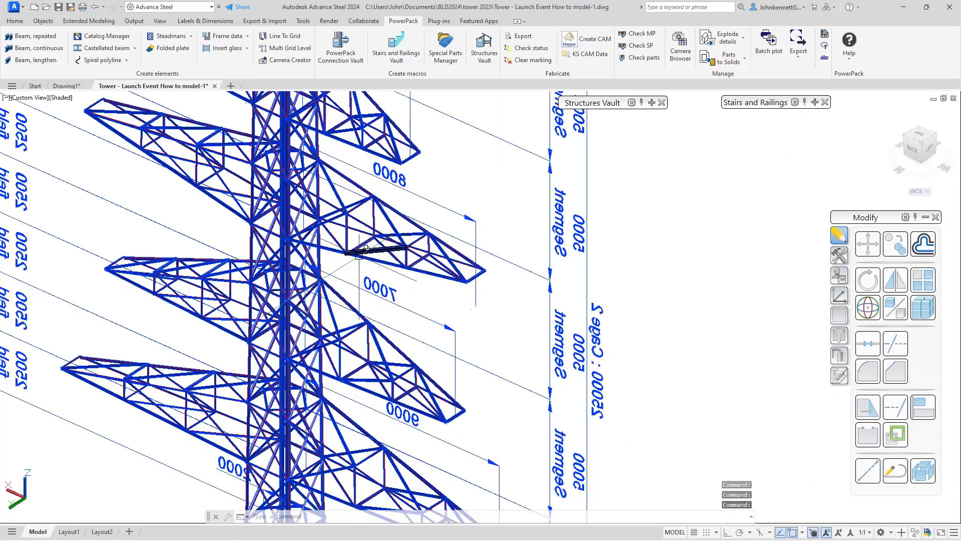
scroll(359, 254, down, 3)
scroll(350, 224, up, 2)
shift+middle_drag(350, 224, 571, 243)
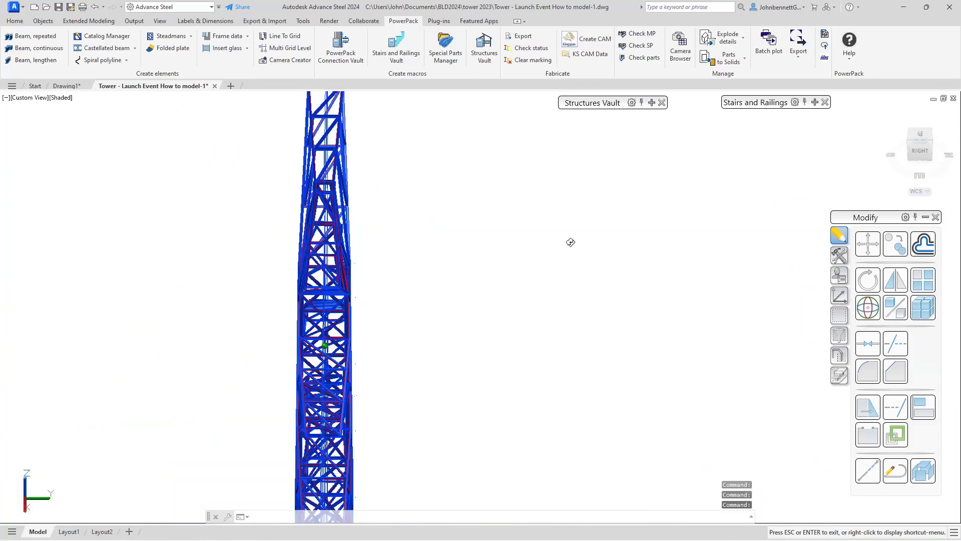
shift+middle_drag(571, 243, 419, 261)
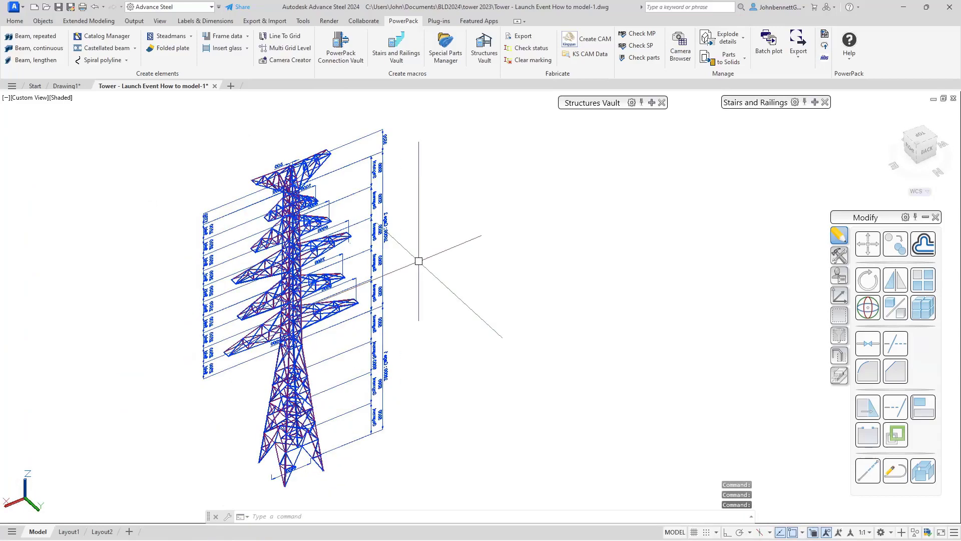